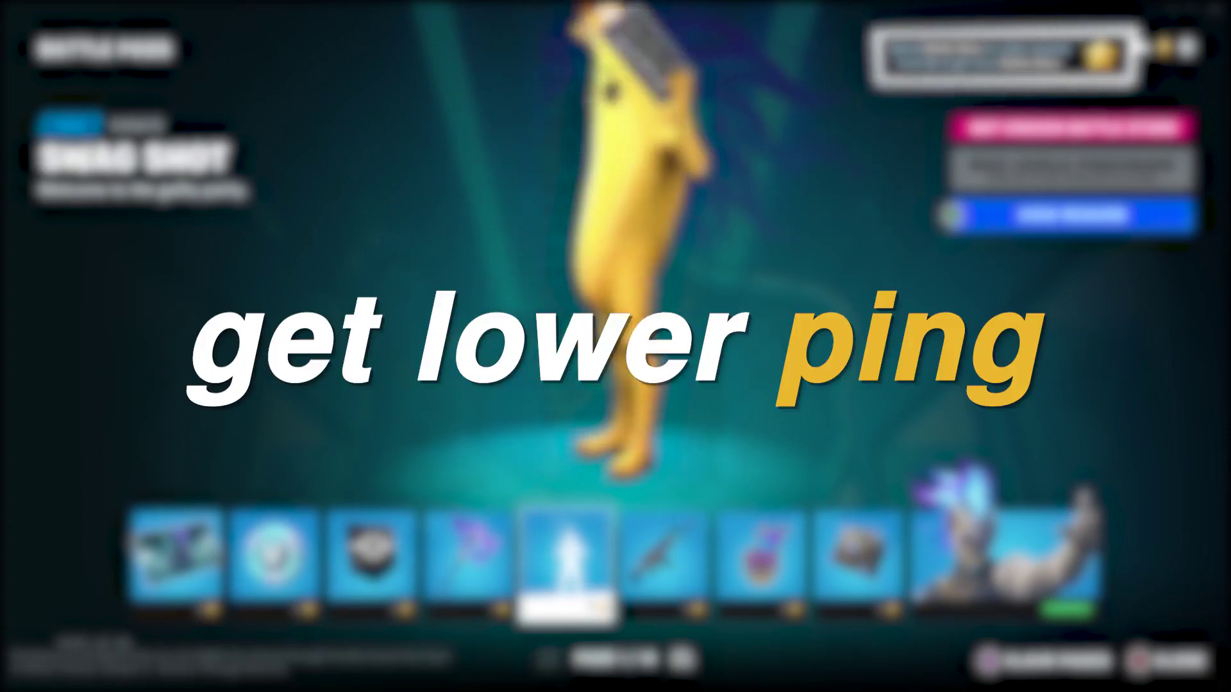
Browse the first Battle Pass page's rewards from Destroyer Signature through Renzo the Destroyer
{"action": "left_click", "coordinate": [663, 554]}
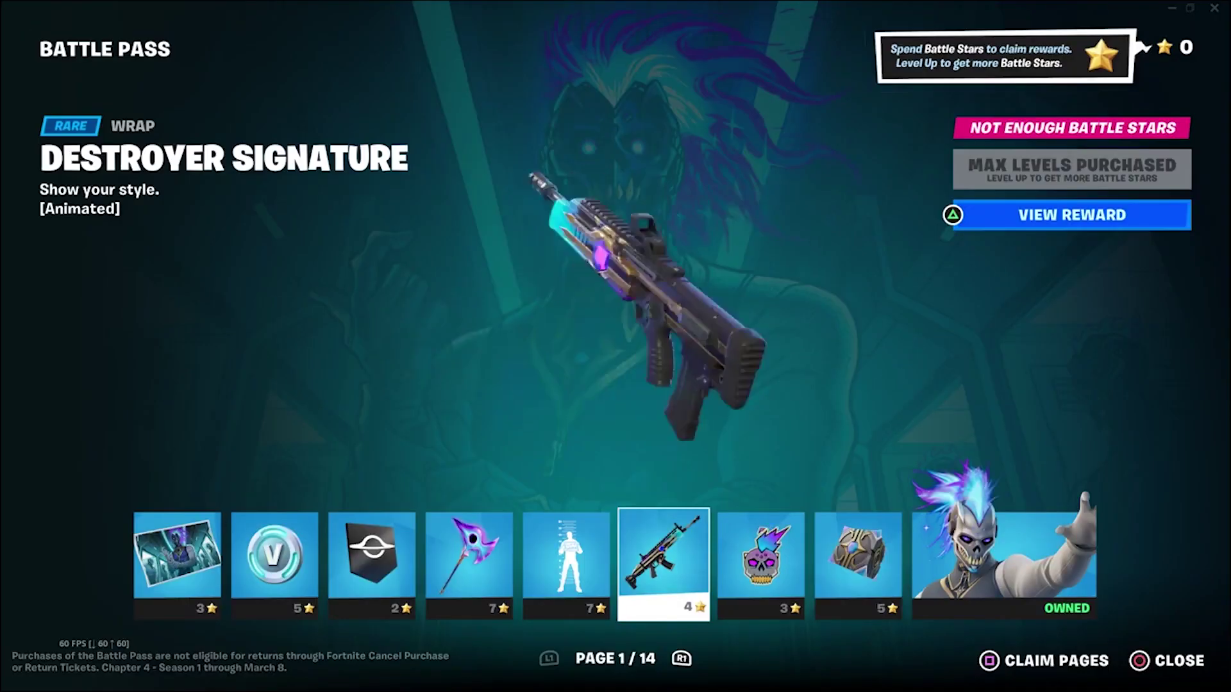
{"action": "left_click", "coordinate": [760, 557]}
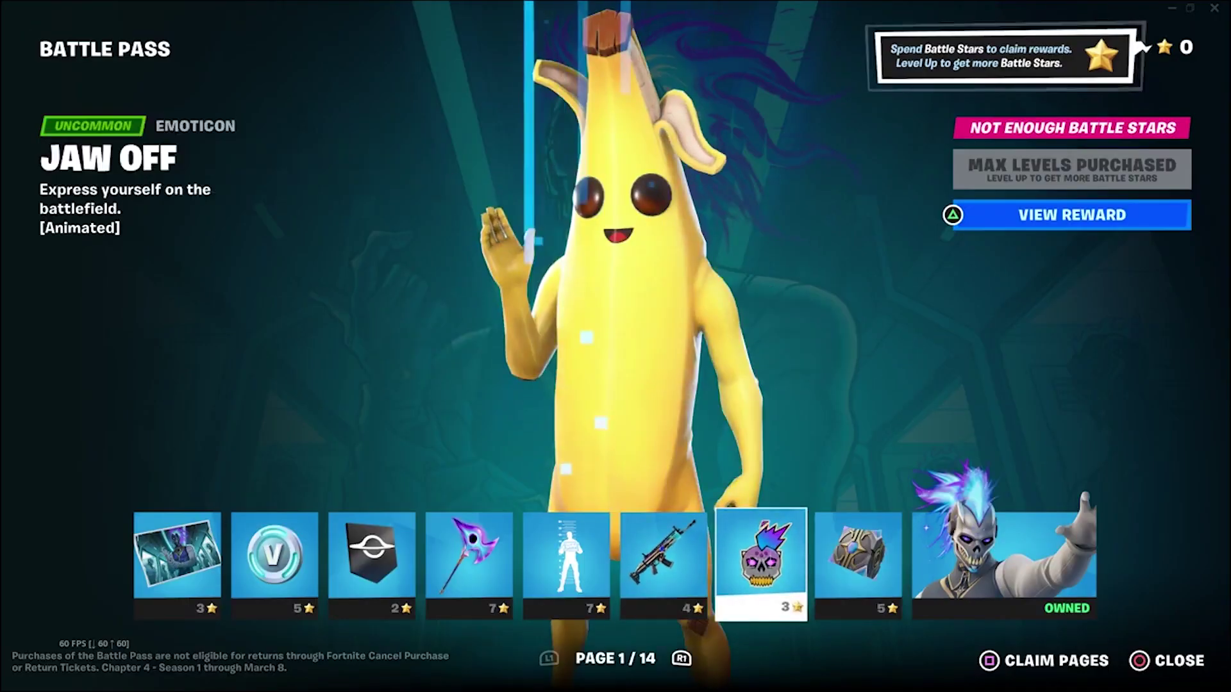
{"action": "left_click", "coordinate": [858, 555]}
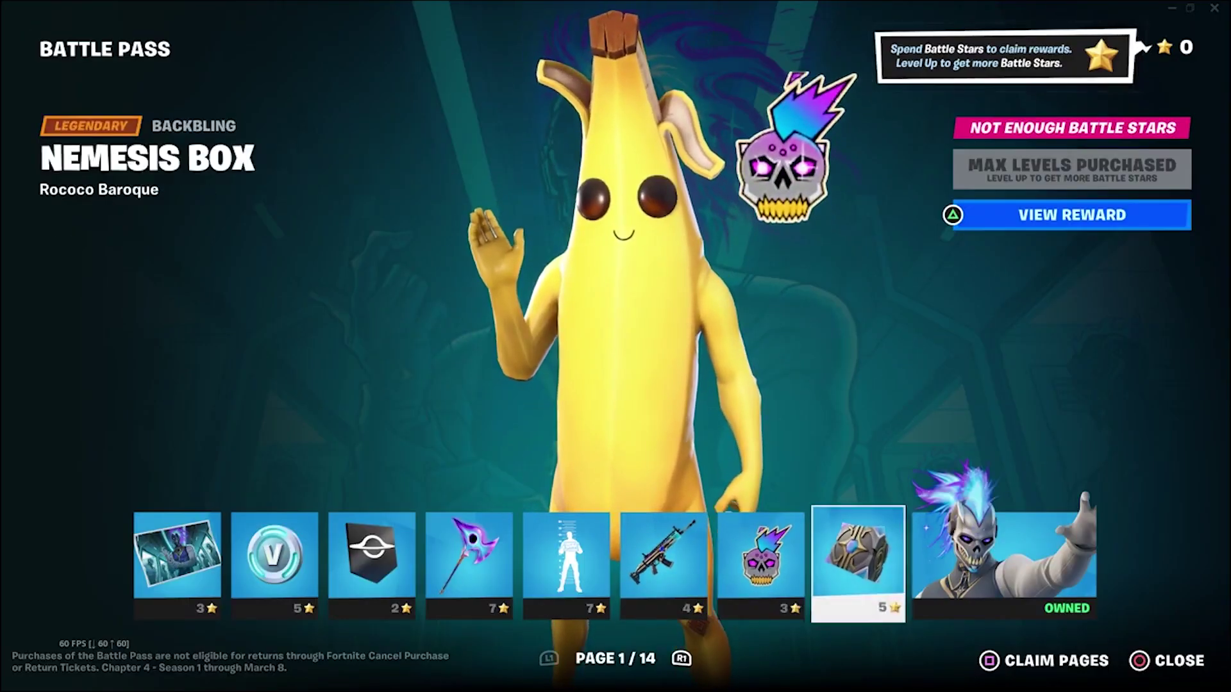
{"action": "left_click", "coordinate": [1003, 555]}
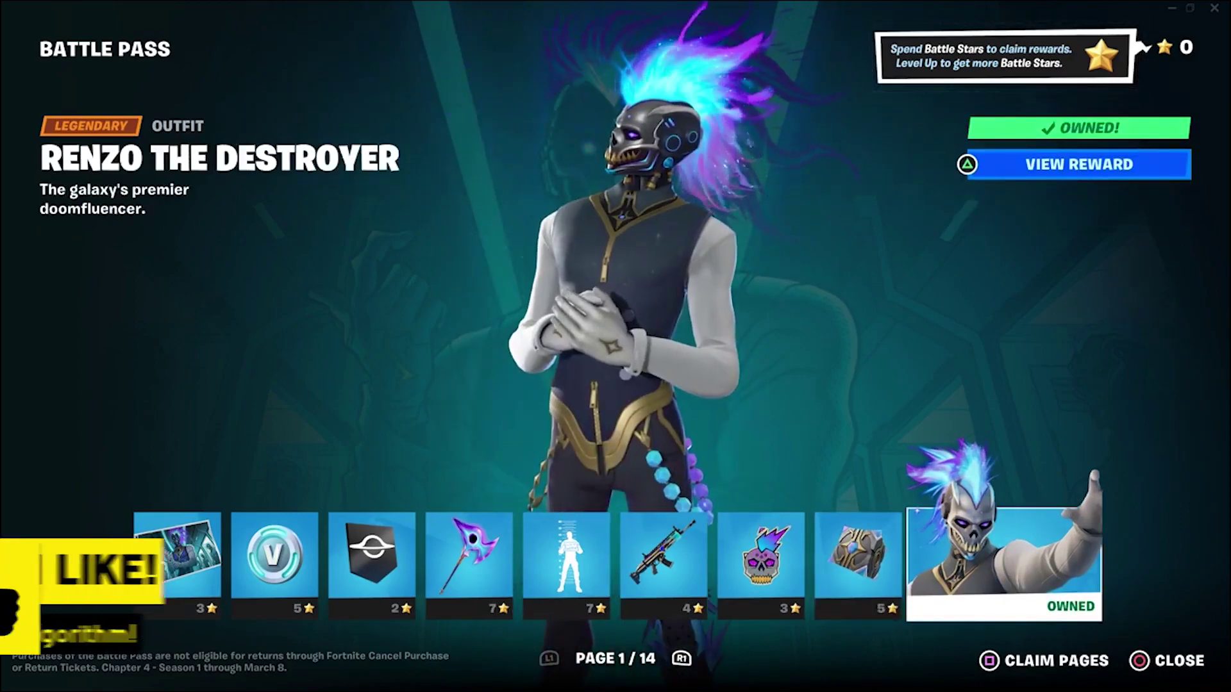
Browse the rewards on Battle Pass page 2 and preview the Renzo the Magnificent style in full view
{"action": "key", "text": "Right"}
{"action": "left_click", "coordinate": [371, 558]}
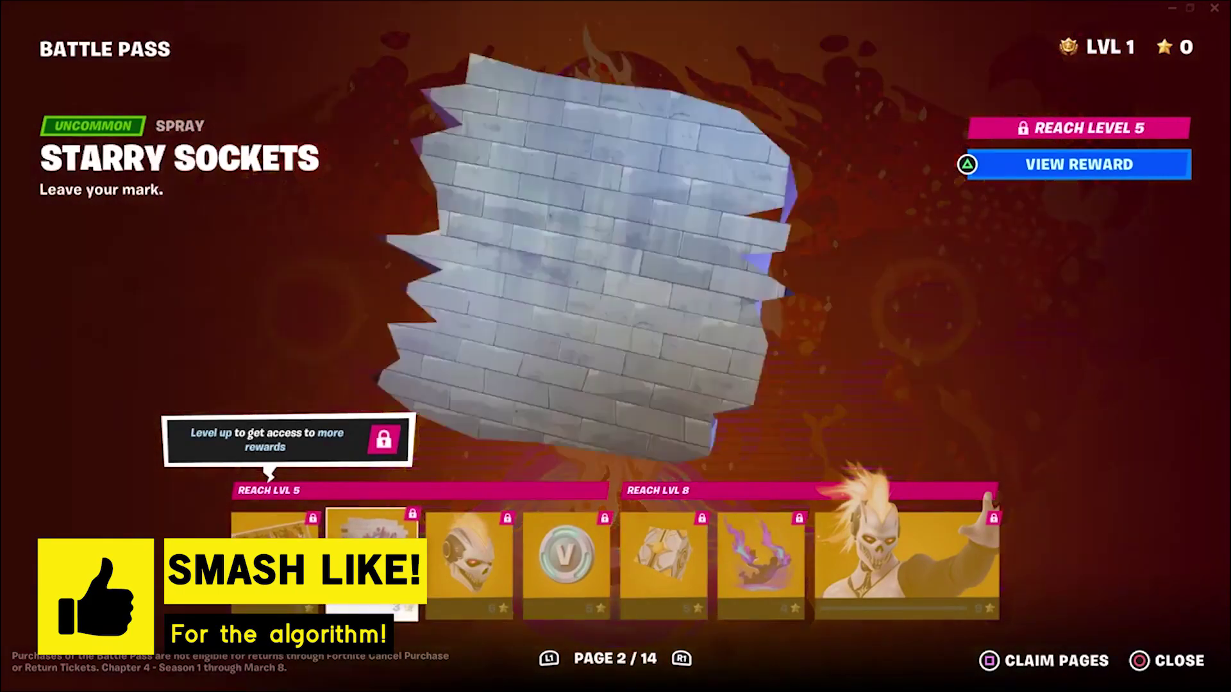
{"action": "left_click", "coordinate": [469, 565]}
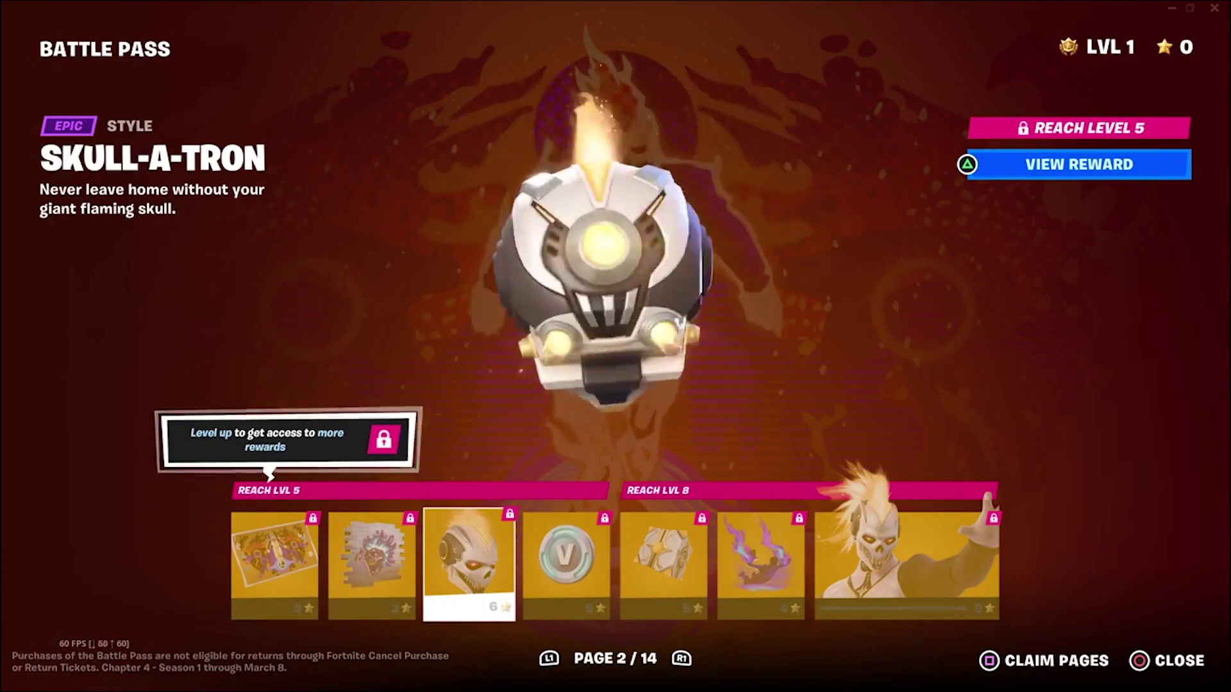
{"action": "left_click", "coordinate": [566, 564]}
{"action": "left_click", "coordinate": [663, 564]}
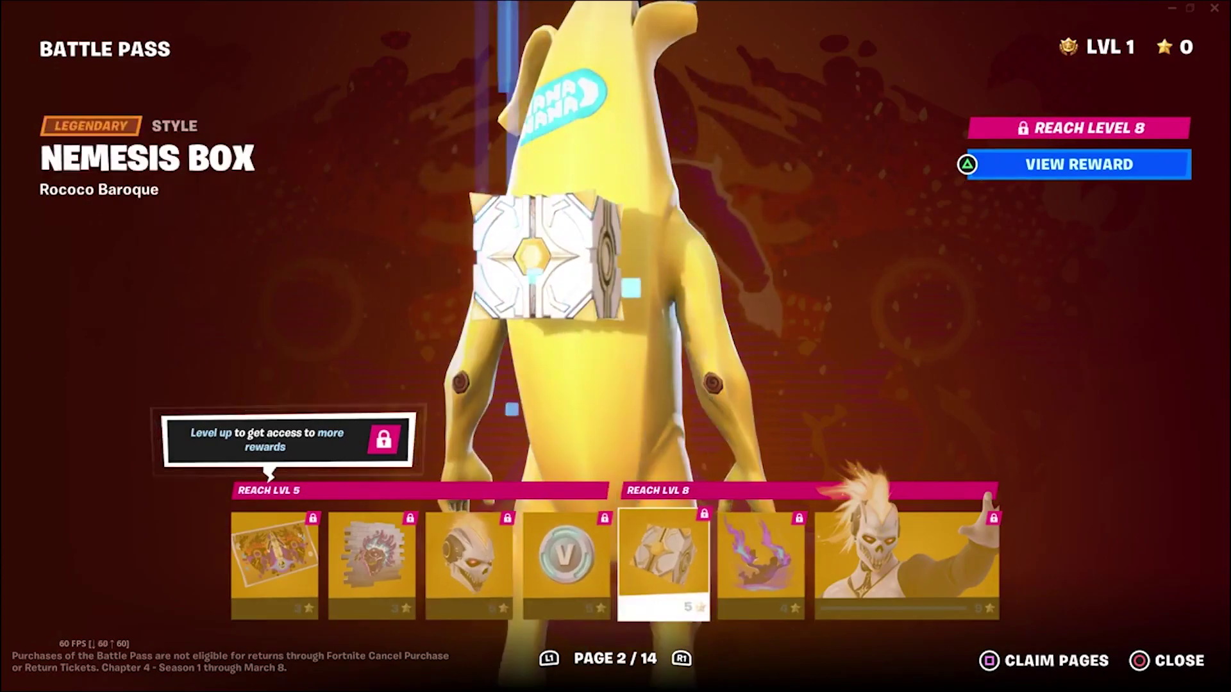
{"action": "left_click", "coordinate": [761, 564]}
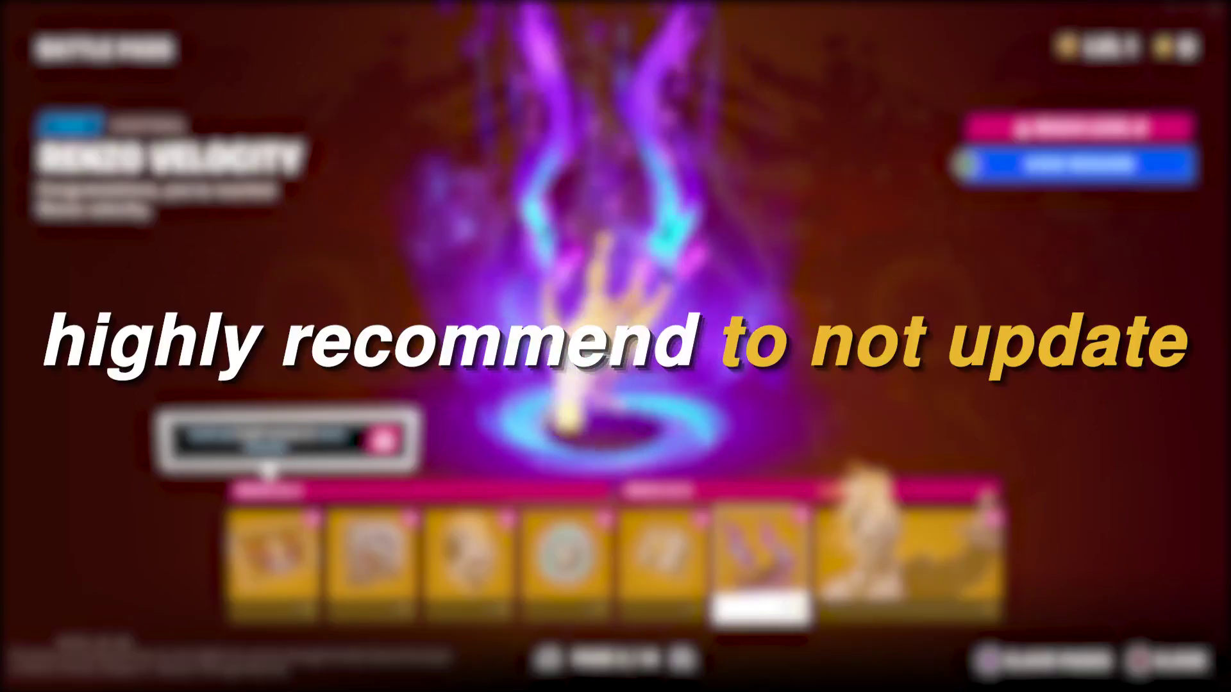
{"action": "left_click", "coordinate": [907, 564]}
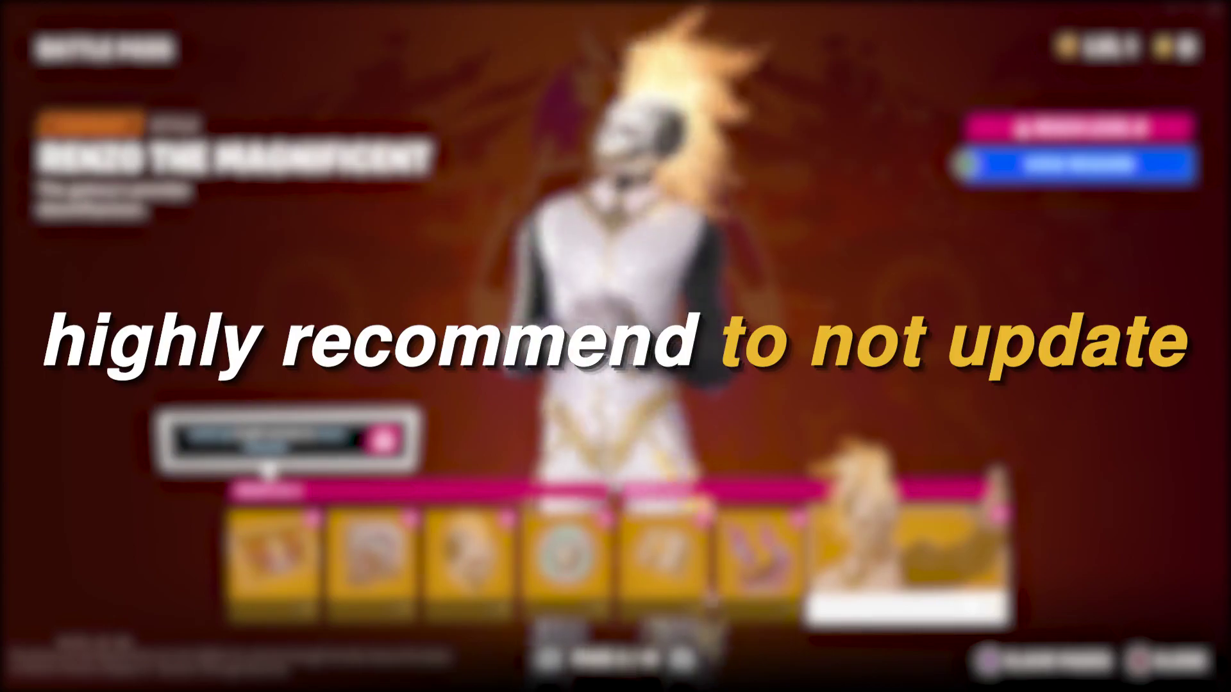
{"action": "key", "text": "Return"}
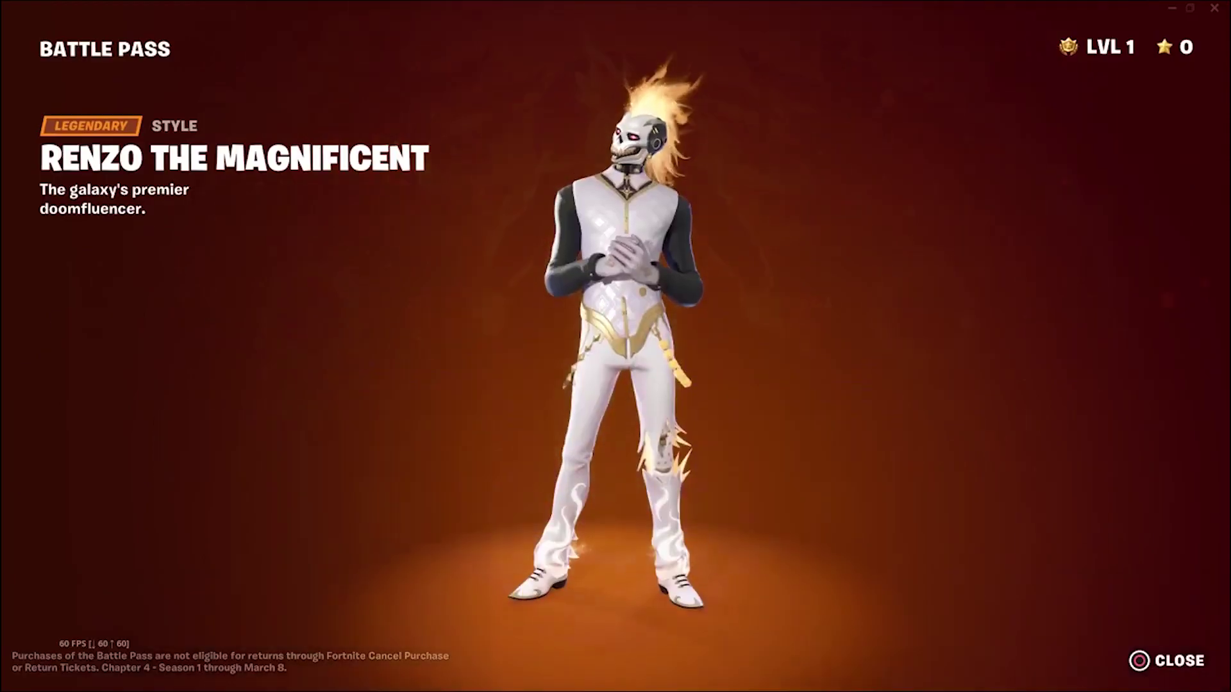
{"action": "key", "text": "Escape"}
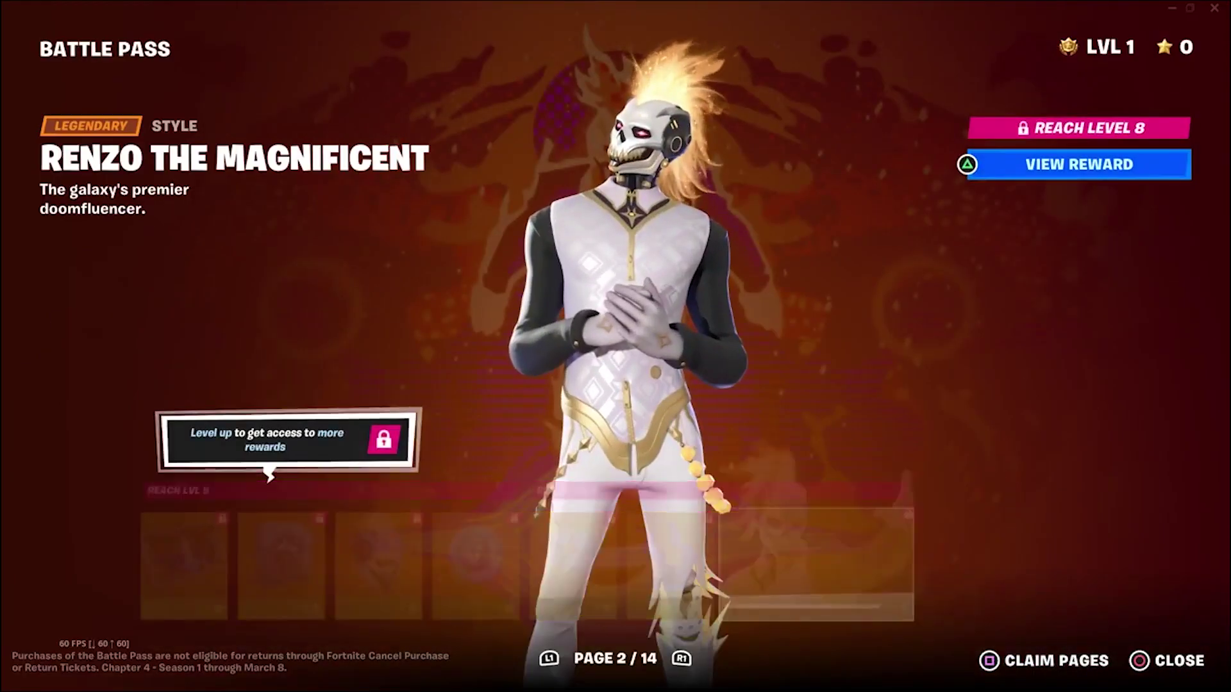
Browse the rewards on Battle Pass page 3, previewing the Vicious Vintage harvesting tool and viewing the Needle Dropper glider
{"action": "key", "text": "Right"}
{"action": "key", "text": "Right"}
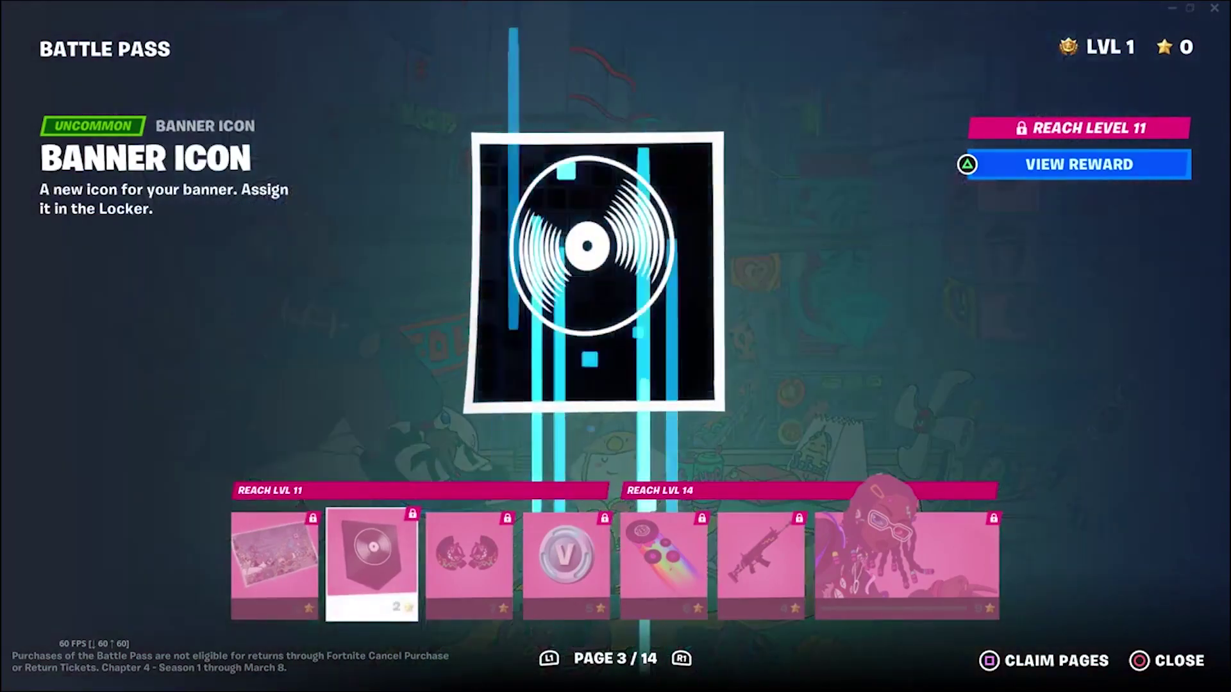
{"action": "key", "text": "Right"}
{"action": "key", "text": "Return"}
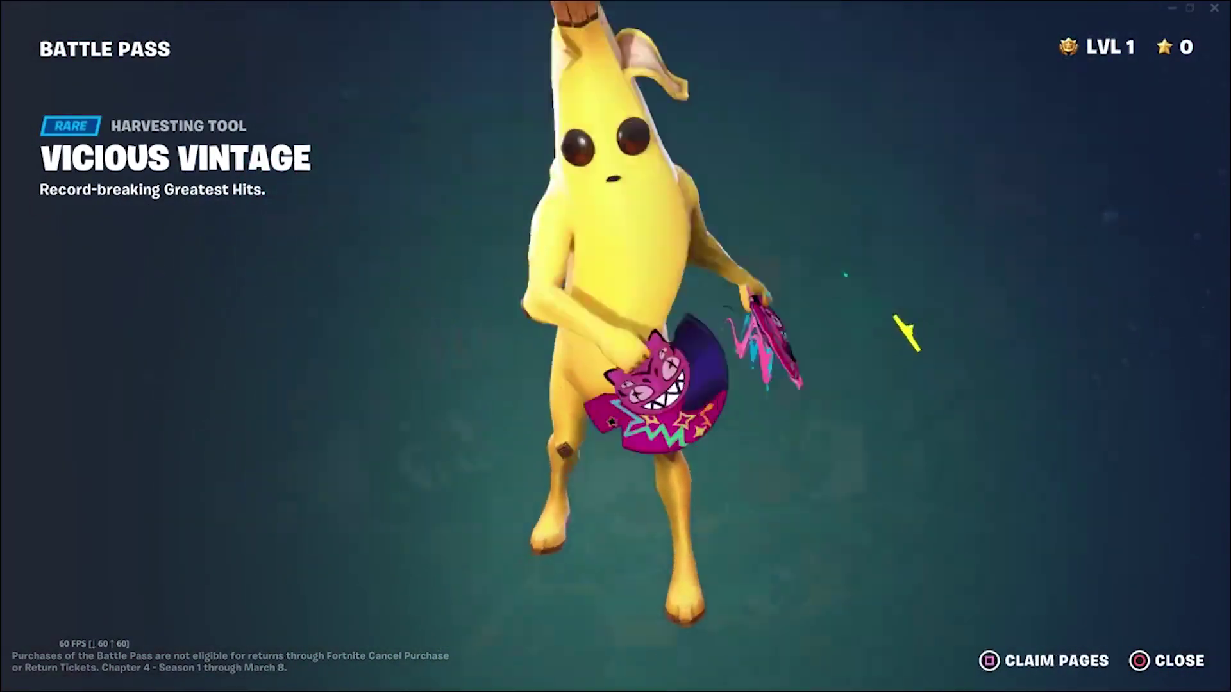
{"action": "key", "text": "Escape"}
{"action": "key", "text": "Right"}
{"action": "key", "text": "Right"}
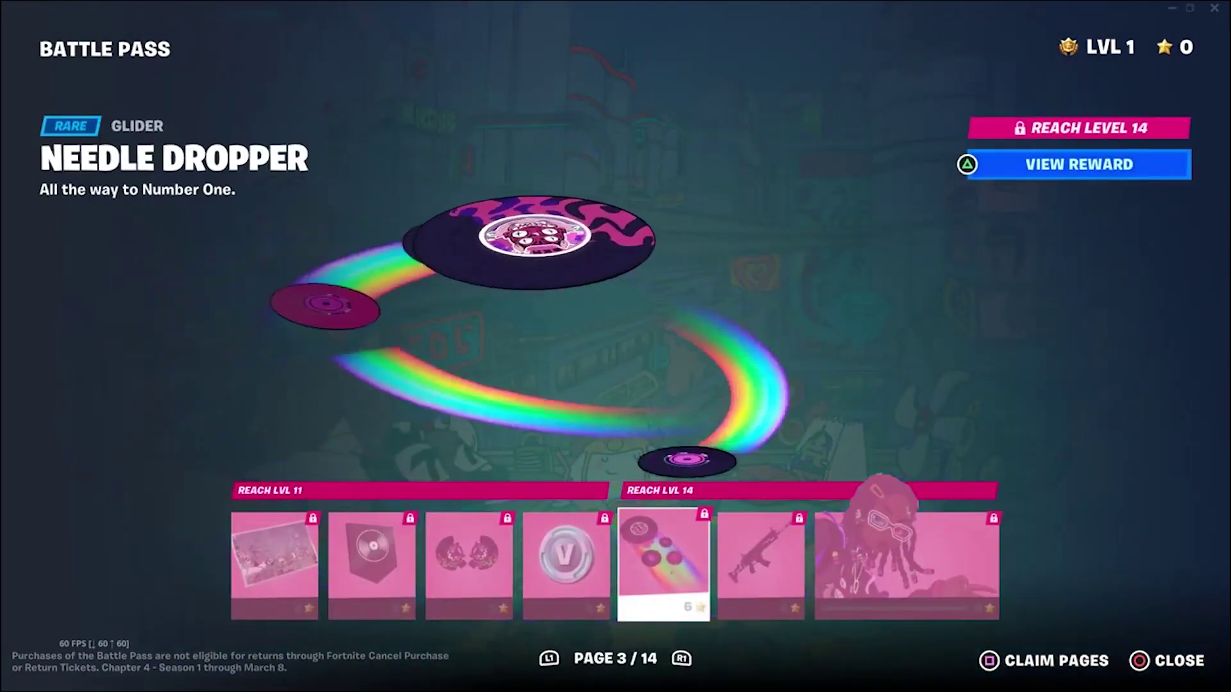
{"action": "key", "text": "Right"}
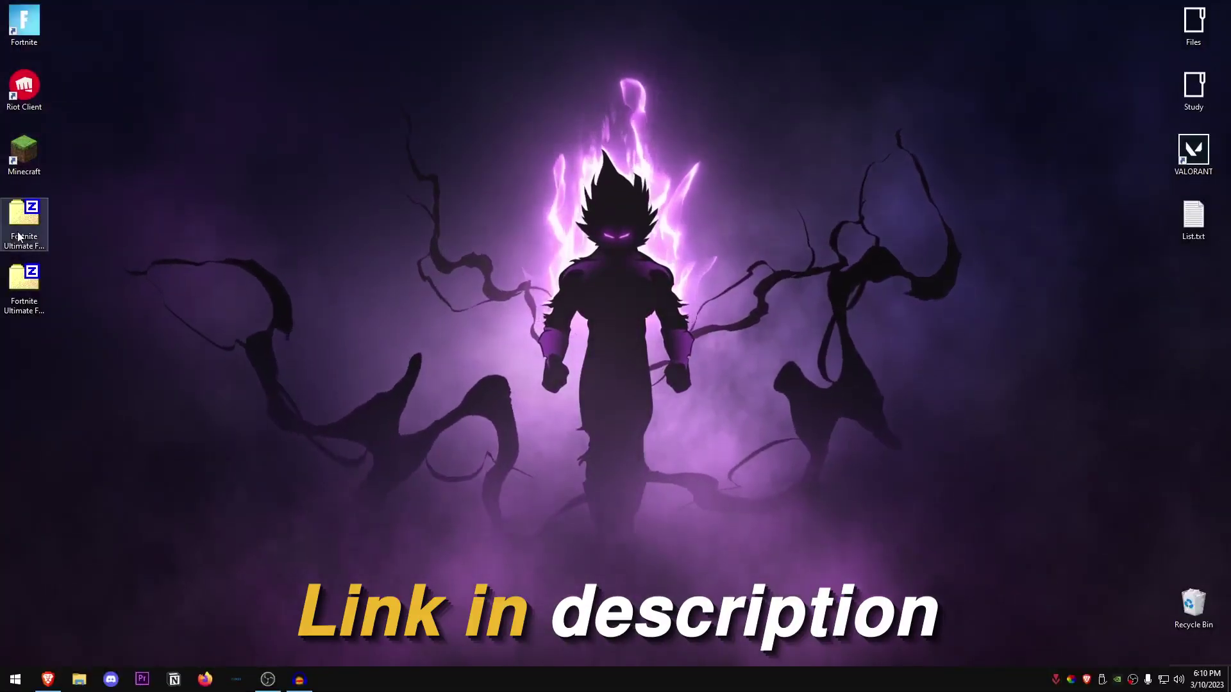
Extract the Fortnite Ultimate FPS Pack folder from its zip archive to the desktop and close the archive
{"action": "left_click", "coordinate": [21, 236]}
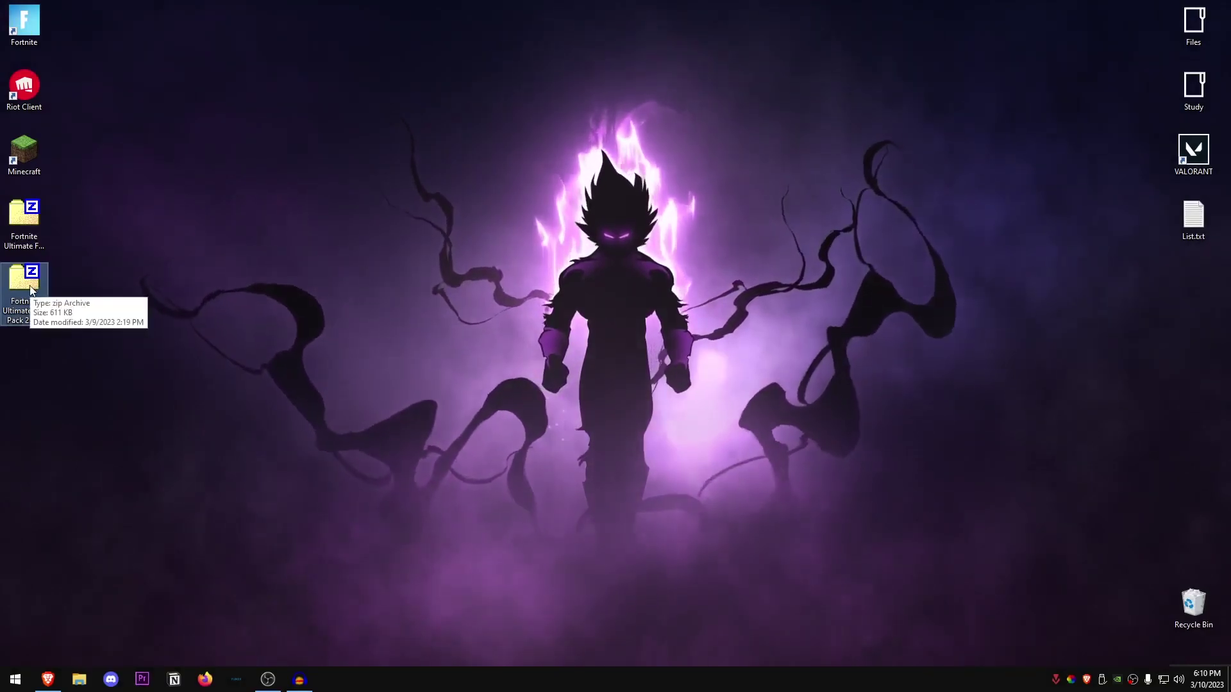
{"action": "left_click", "coordinate": [22, 227]}
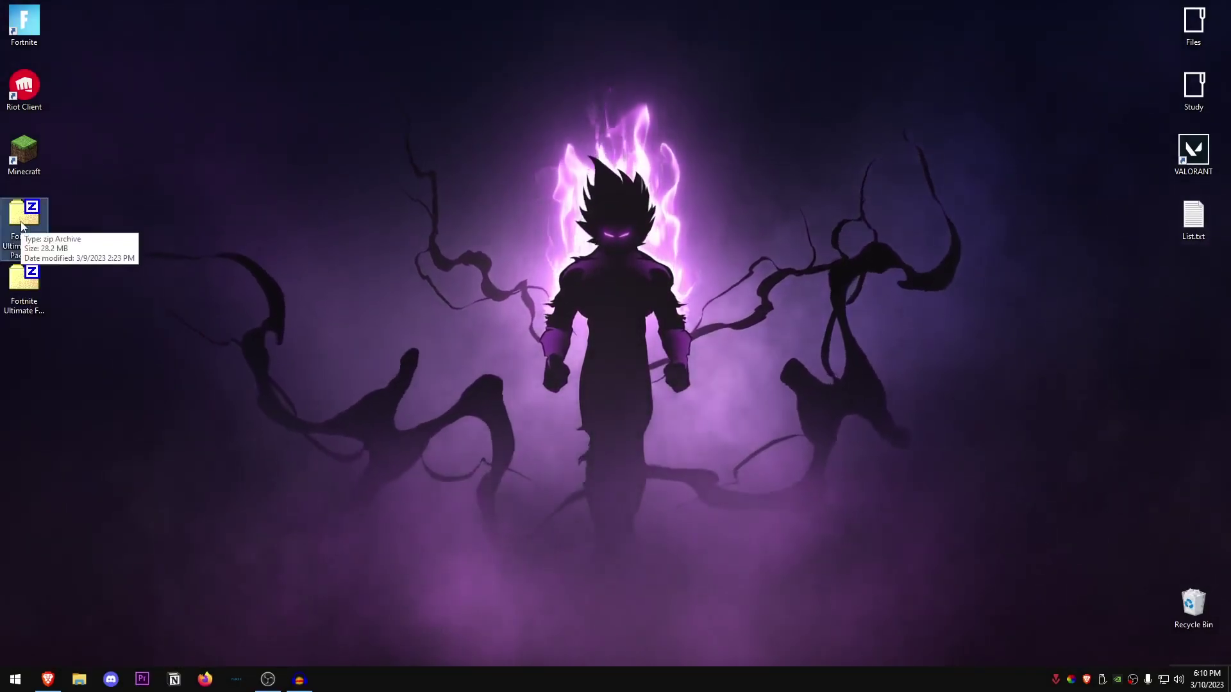
{"action": "double_click", "coordinate": [22, 227]}
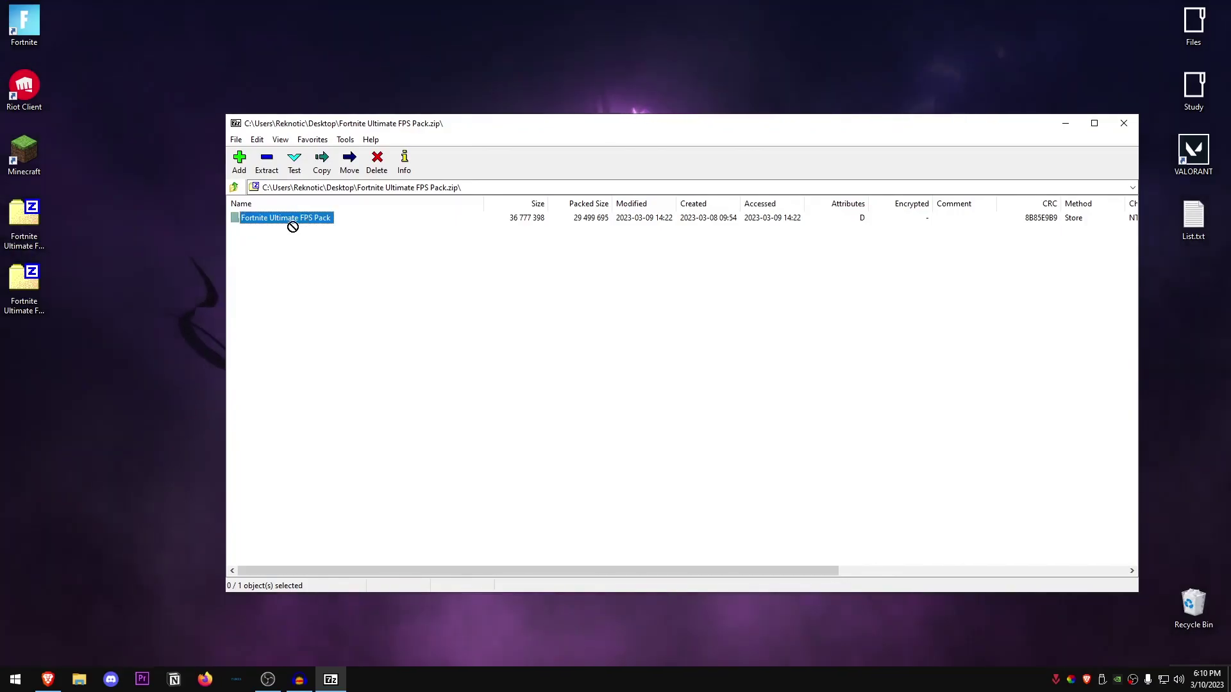
{"action": "left_click_drag", "start_coordinate": [106, 156], "coordinate": [109, 160]}
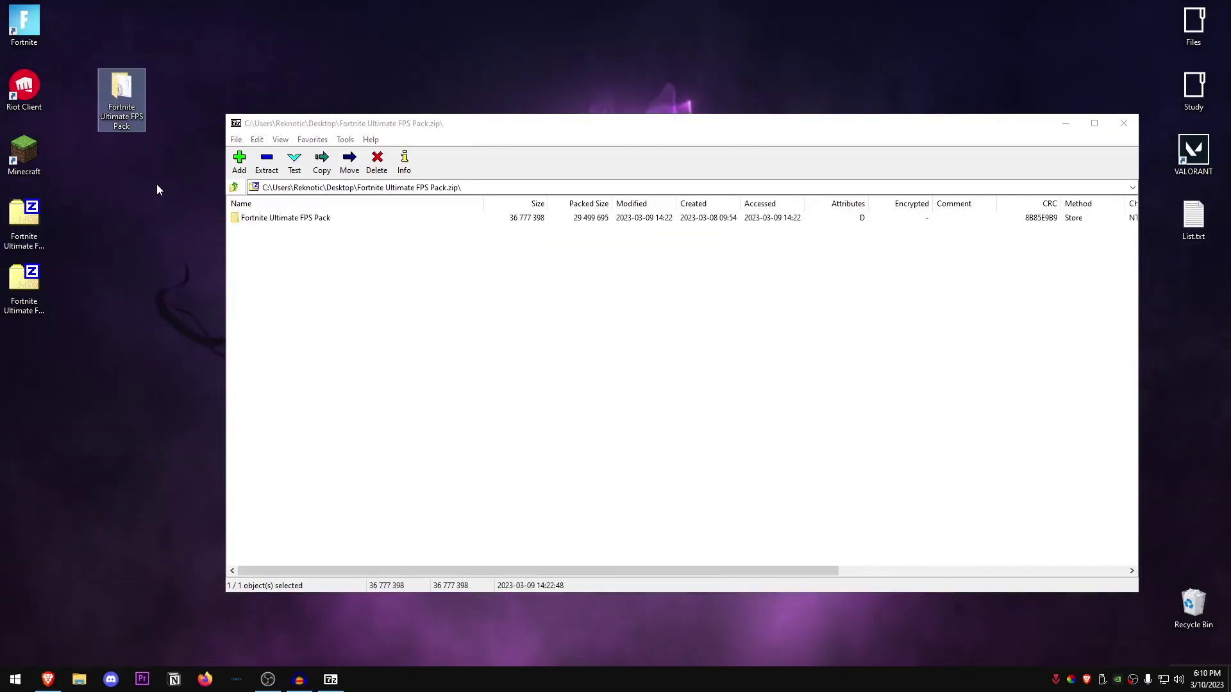
{"action": "left_click", "coordinate": [1130, 124]}
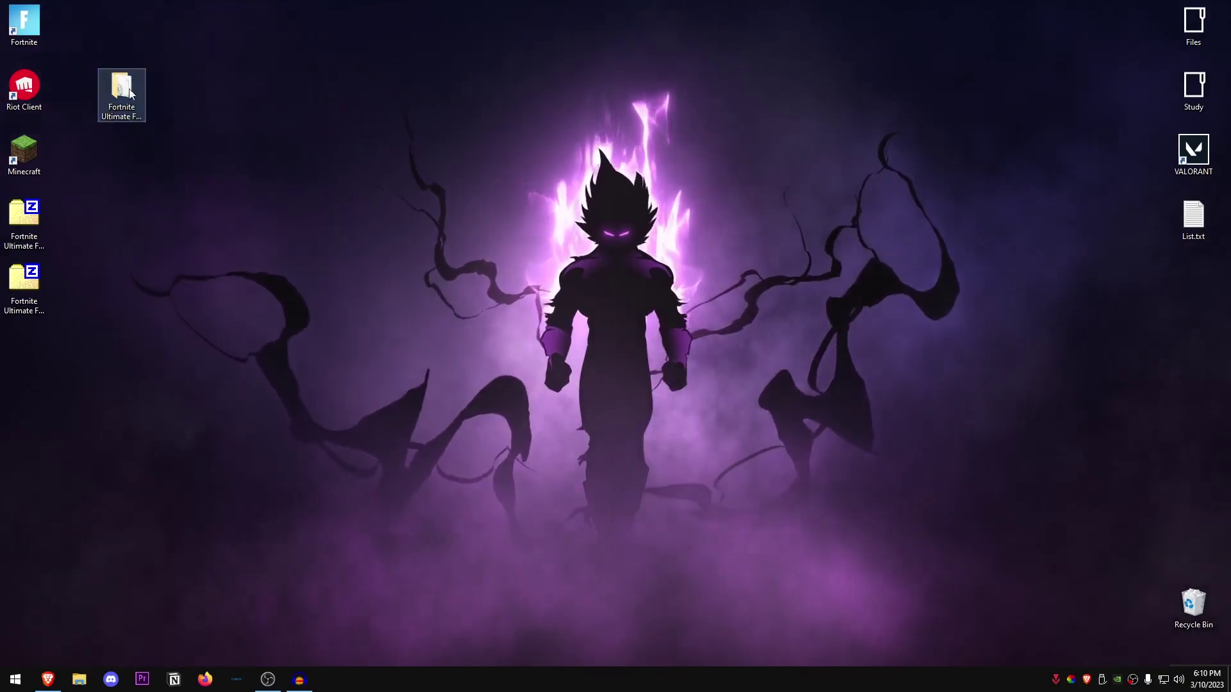
Copy Engine.ini from the extracted Fortnite Ultimate FPS Pack folder and minimize the folder window
{"action": "double_click", "coordinate": [122, 86]}
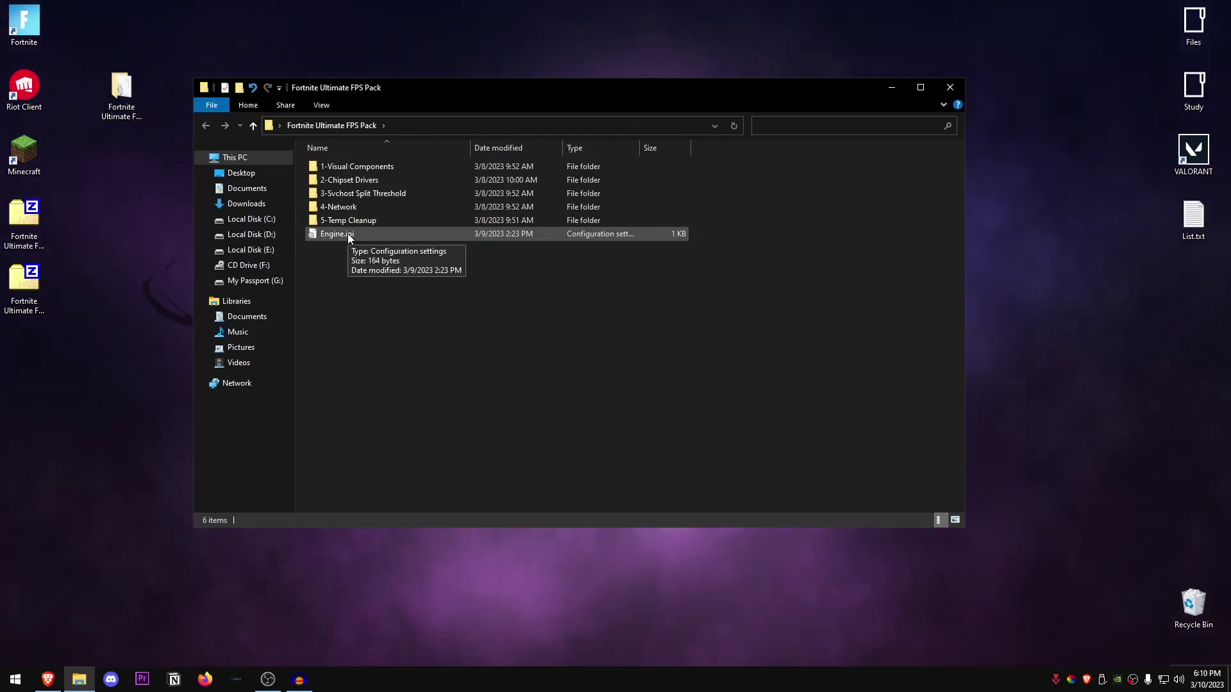
{"action": "left_click", "coordinate": [349, 236]}
{"action": "right_click", "coordinate": [348, 233]}
{"action": "left_click", "coordinate": [384, 487]}
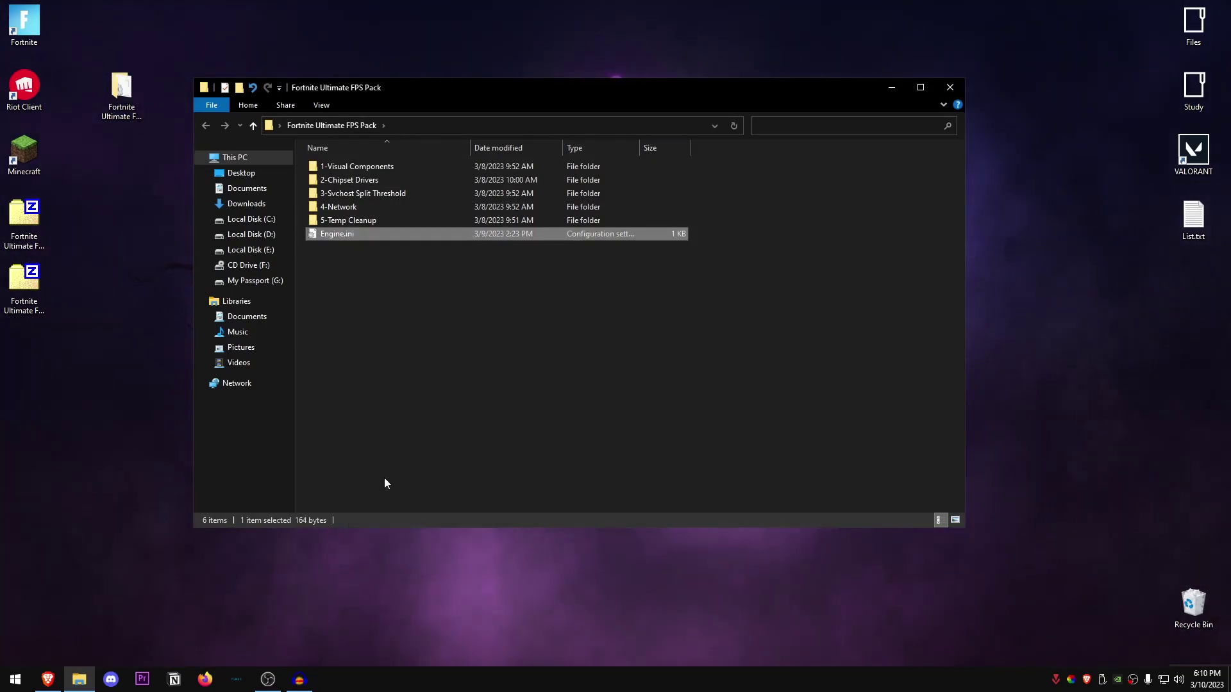
{"action": "left_click", "coordinate": [888, 86]}
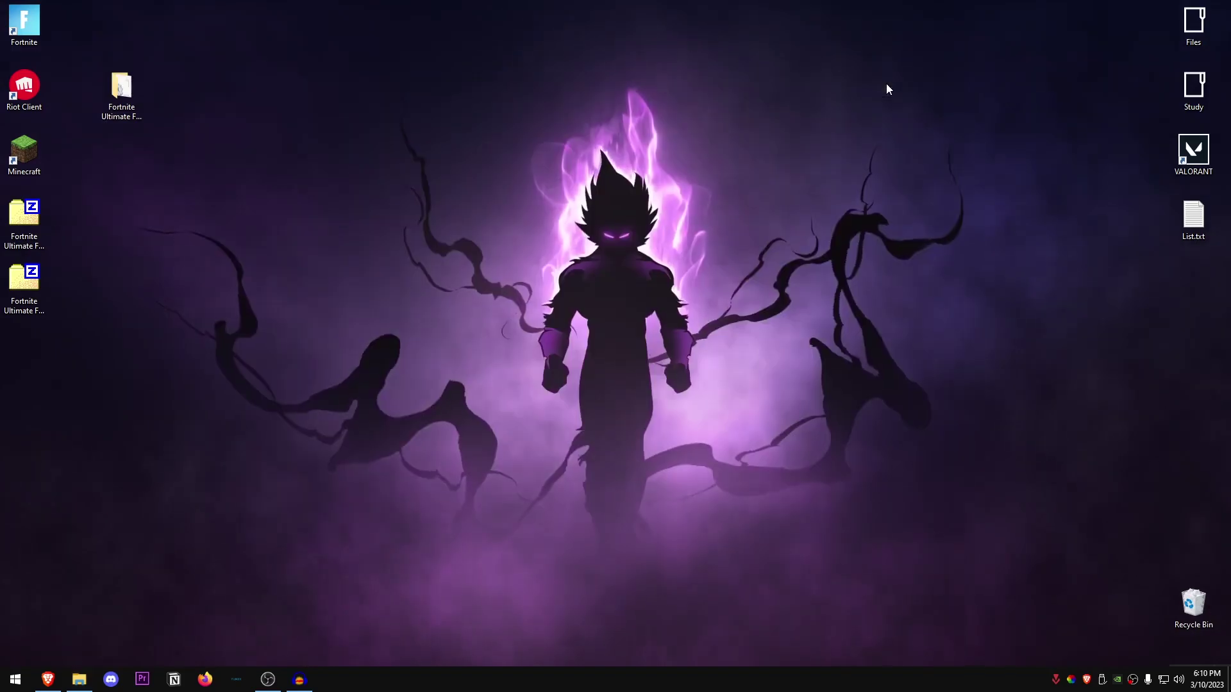
Open the local application data folder by running %localappdata% from the Run dialog
{"action": "key", "text": "super"}
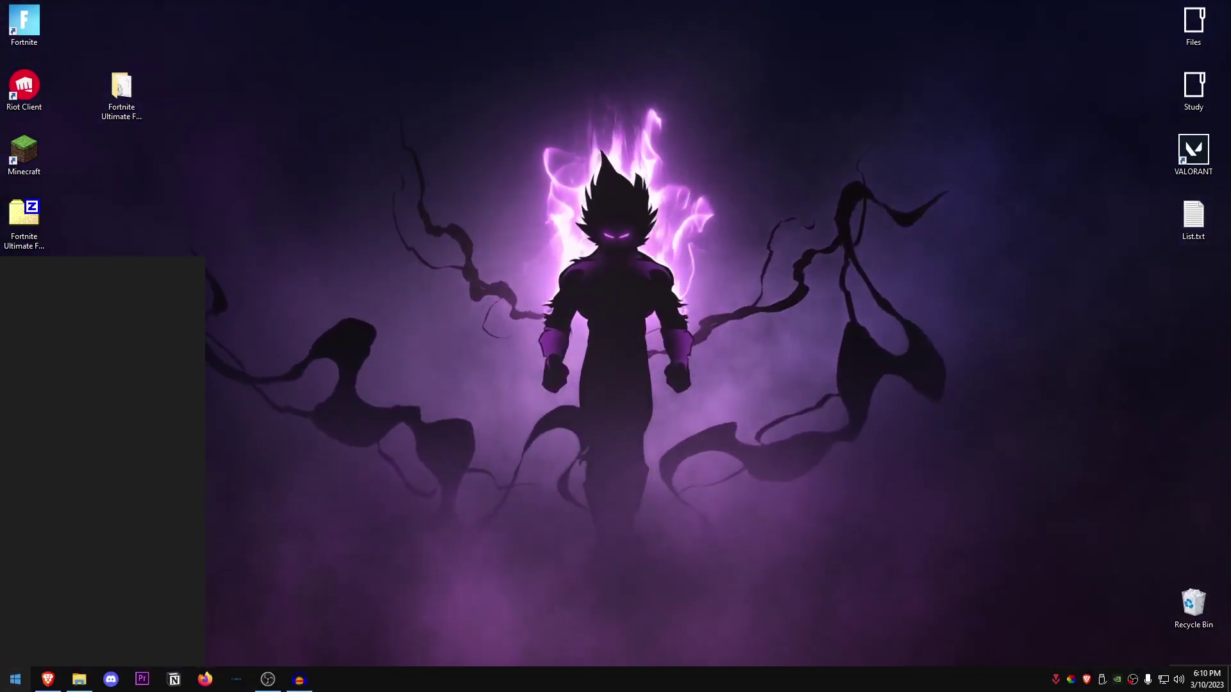
{"action": "type", "text": "run"}
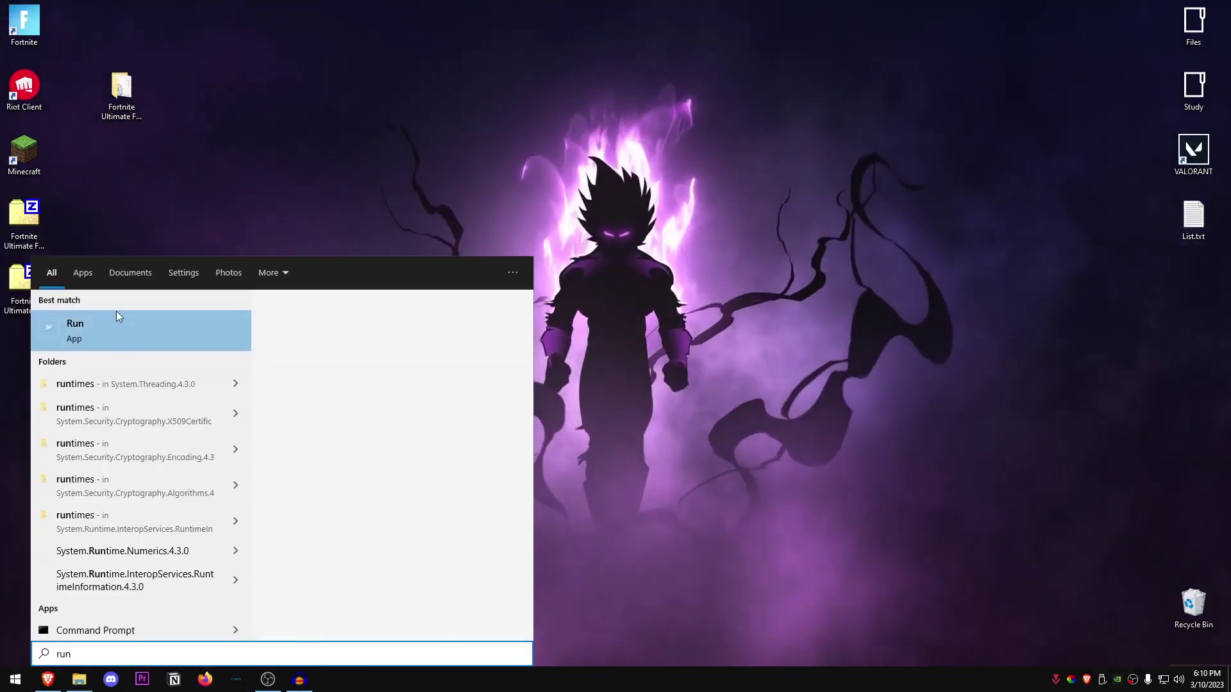
{"action": "left_click", "coordinate": [116, 315]}
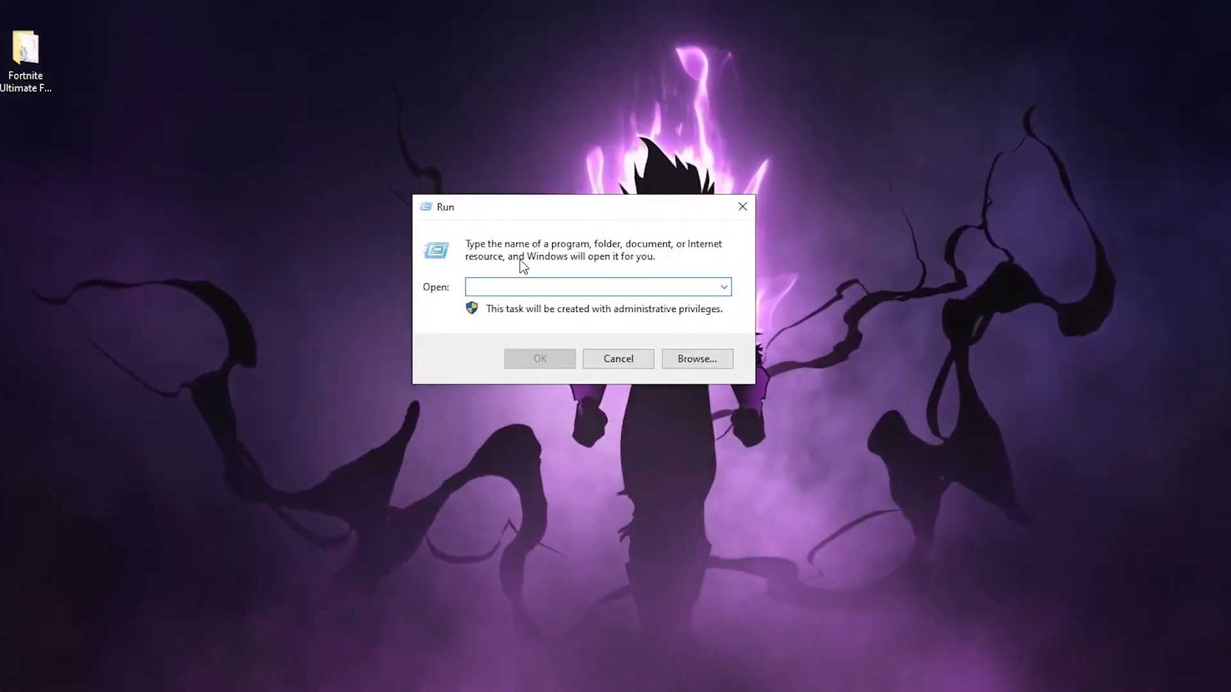
{"action": "type", "text": "%localappdata%"}
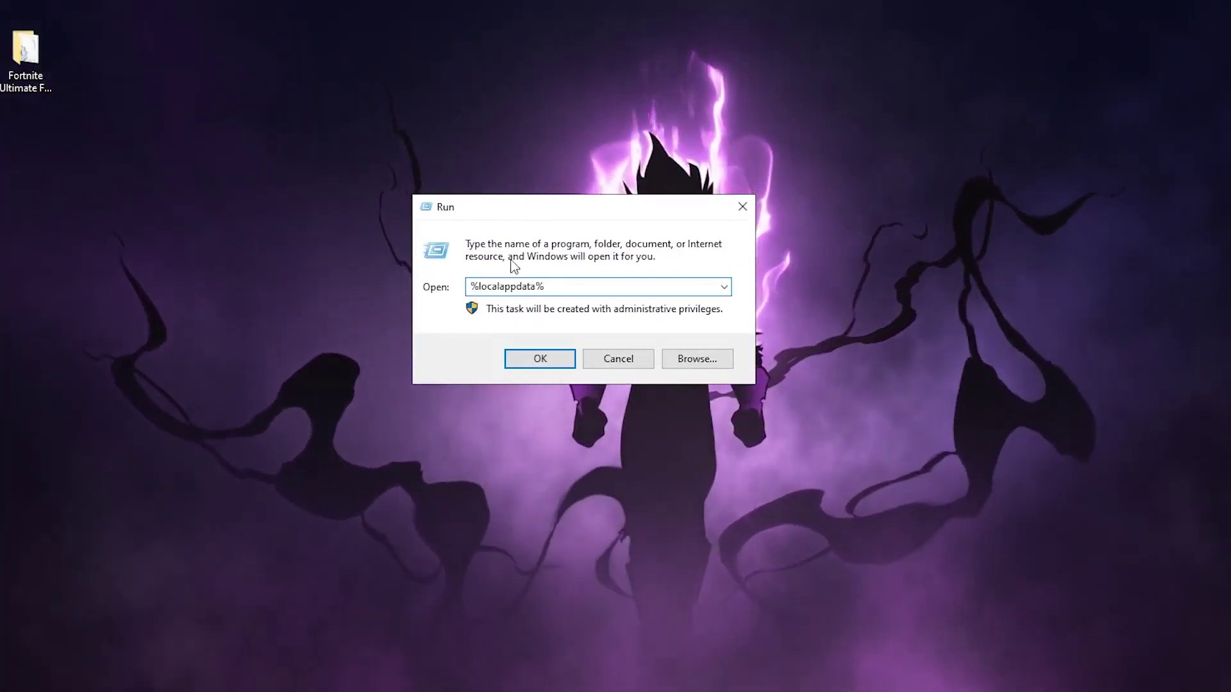
{"action": "left_click", "coordinate": [548, 356]}
Go to the Windows configuration folder inside EpicGamesLauncher\Saved\Config
{"action": "left_click", "coordinate": [435, 276]}
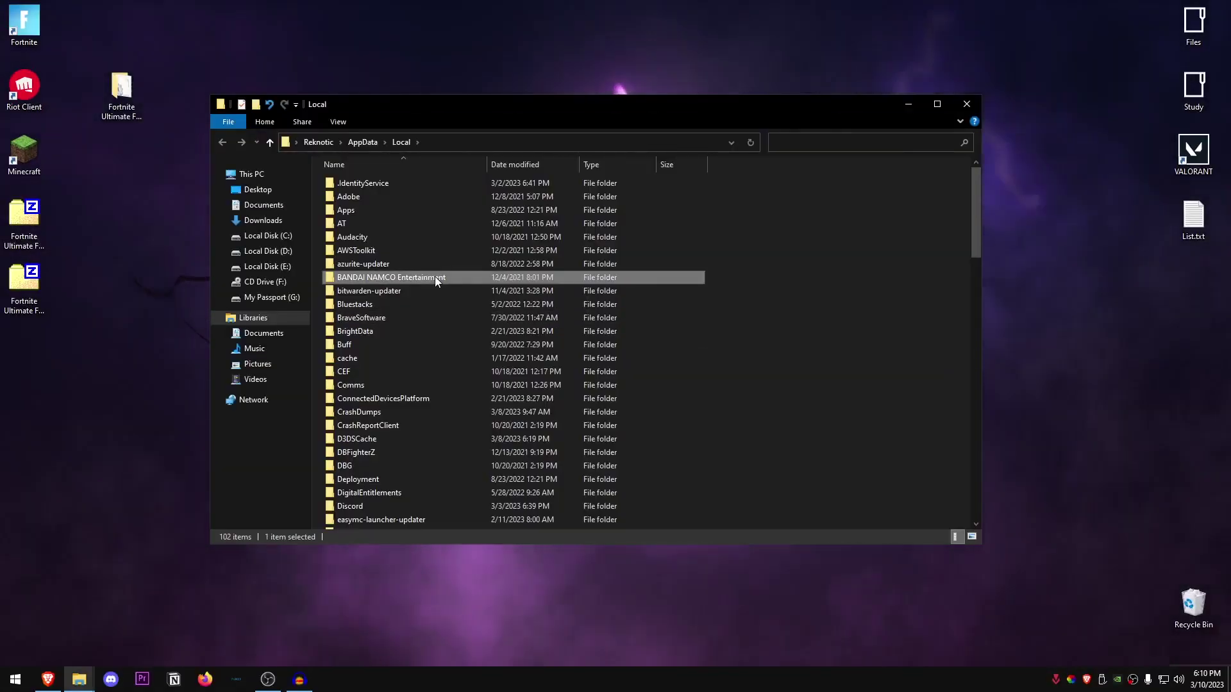
{"action": "scroll", "coordinate": [435, 277], "scroll_direction": "down", "scroll_amount": 1}
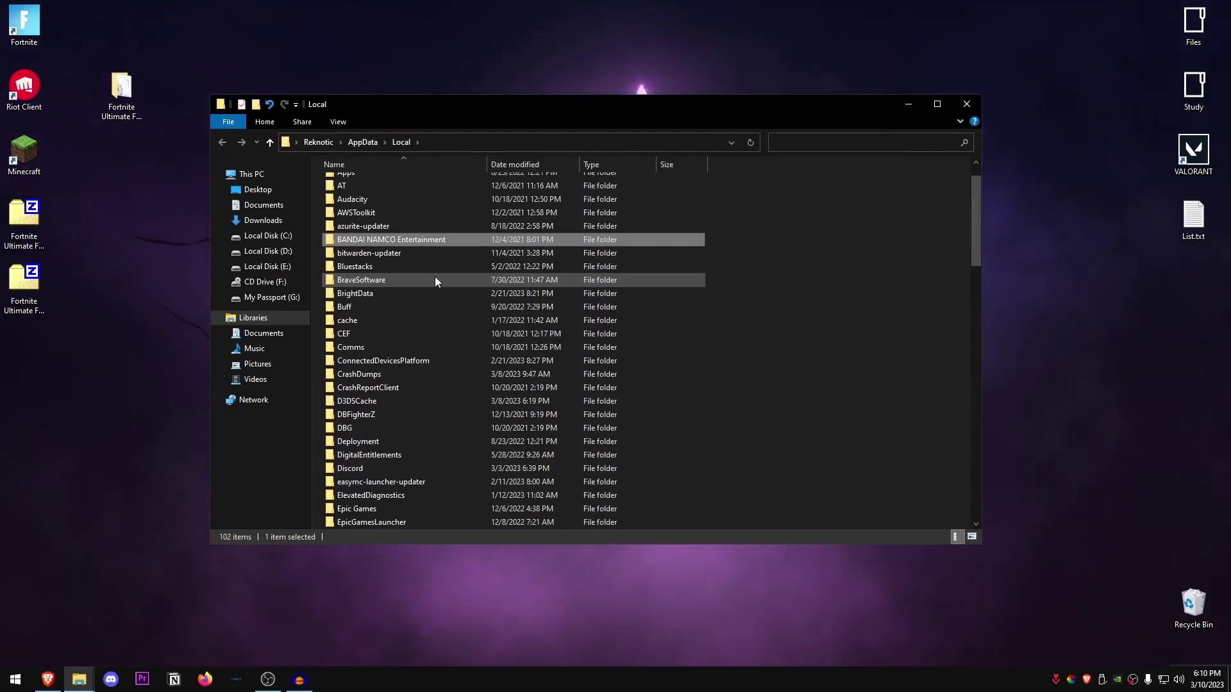
{"action": "left_click", "coordinate": [442, 481]}
{"action": "scroll", "coordinate": [444, 449], "scroll_direction": "down", "scroll_amount": 2}
{"action": "scroll", "coordinate": [410, 403], "scroll_direction": "down", "scroll_amount": 2}
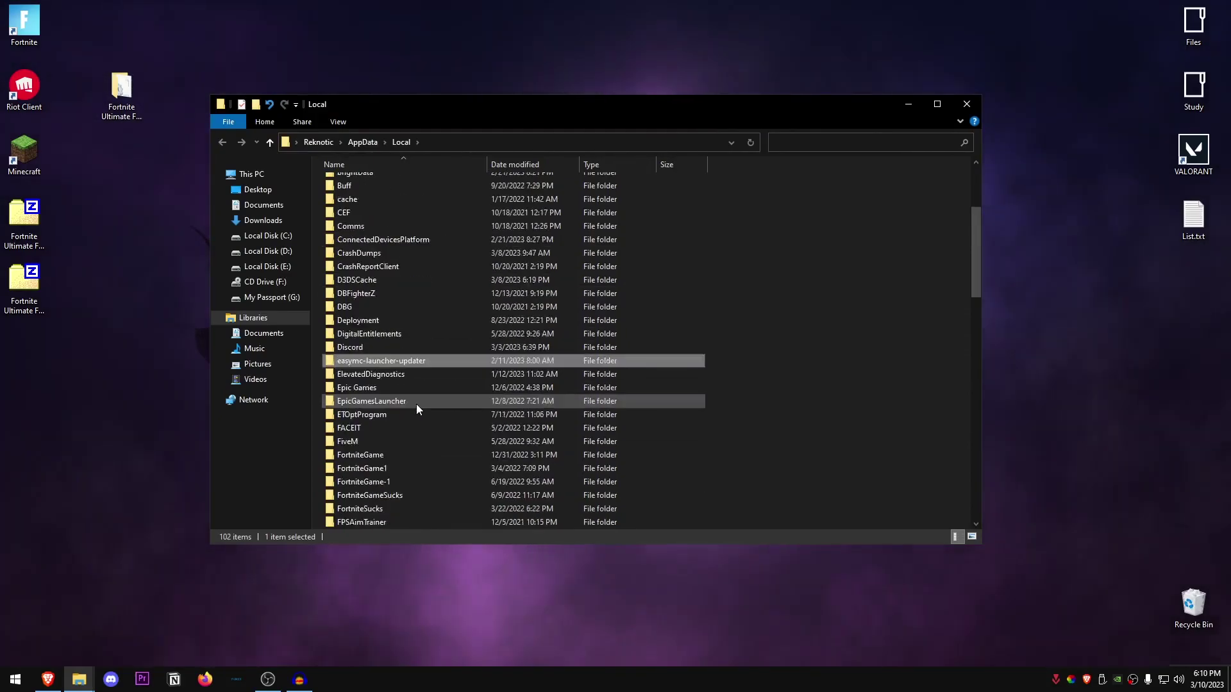
{"action": "double_click", "coordinate": [374, 361]}
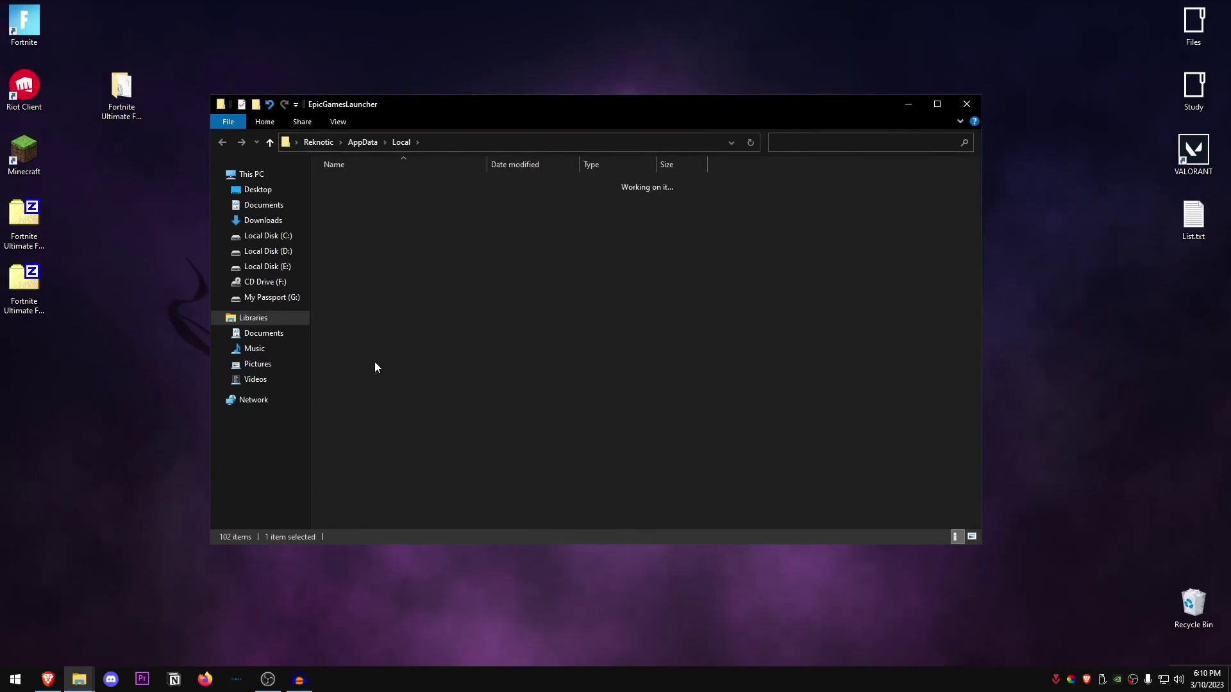
{"action": "double_click", "coordinate": [355, 207]}
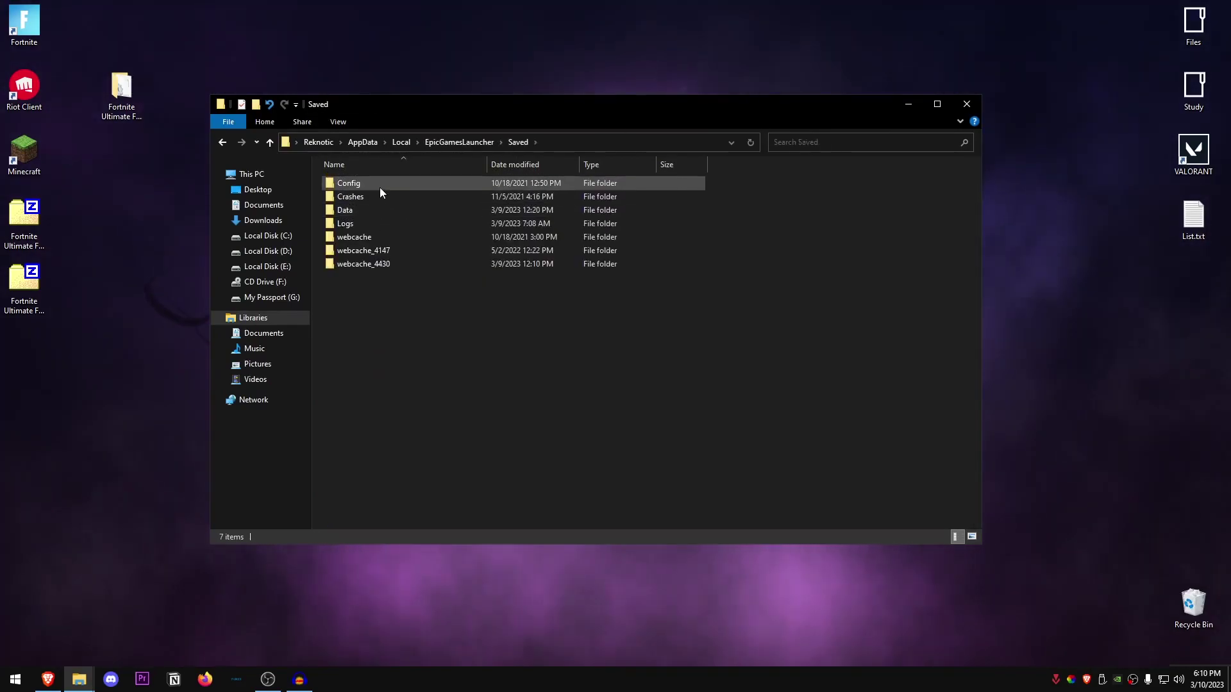
{"action": "double_click", "coordinate": [380, 184]}
{"action": "double_click", "coordinate": [356, 196]}
Paste the copied Engine.ini into the Windows configuration folder, replacing the existing file
{"action": "right_click", "coordinate": [547, 332]}
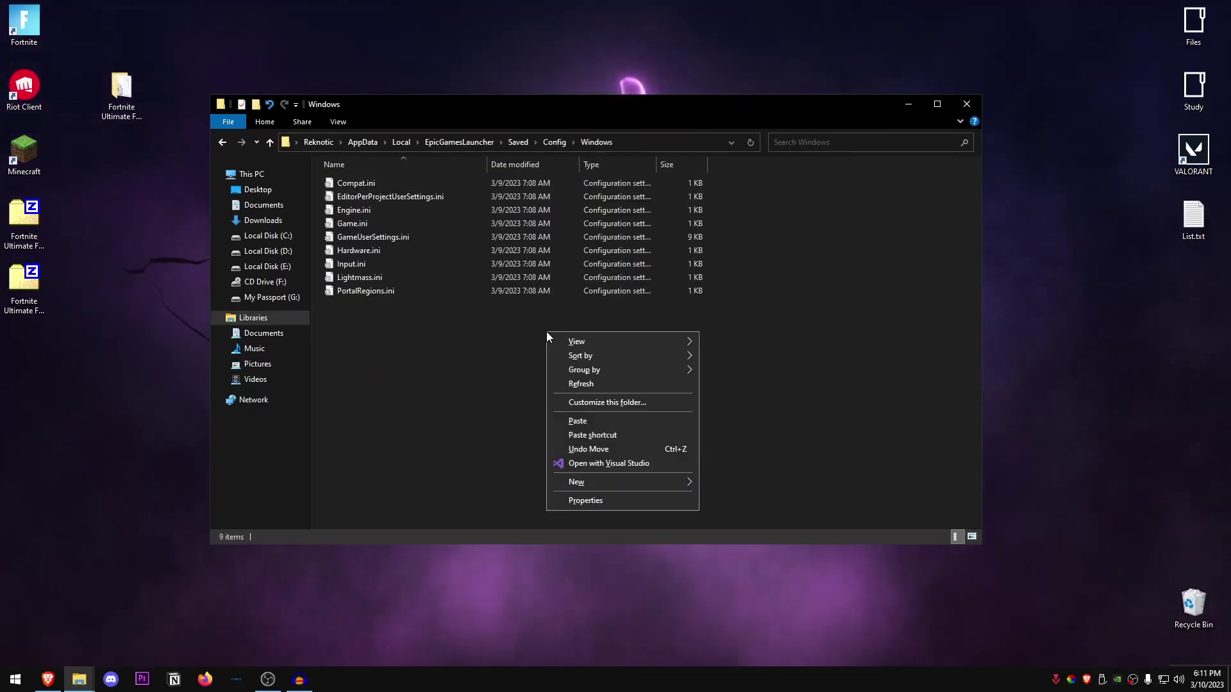
{"action": "left_click", "coordinate": [577, 422]}
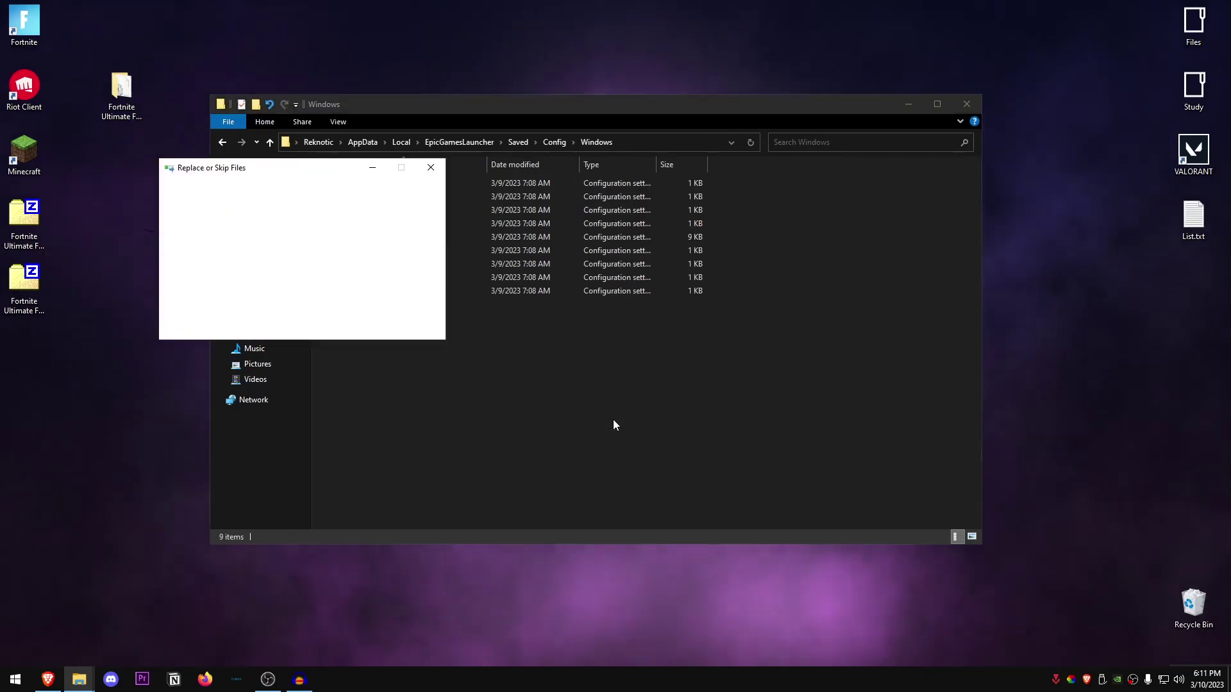
{"action": "left_click", "coordinate": [437, 270]}
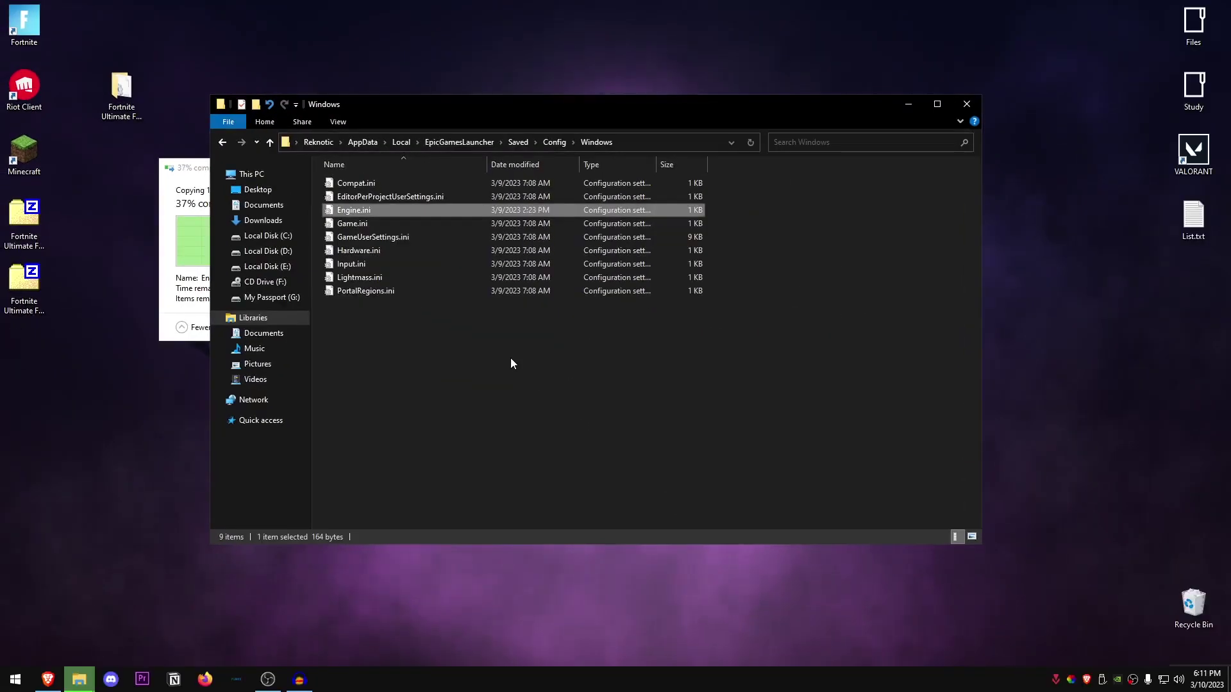
Make the pasted Engine.ini file read-only in its properties and apply the change
{"action": "right_click", "coordinate": [360, 208]}
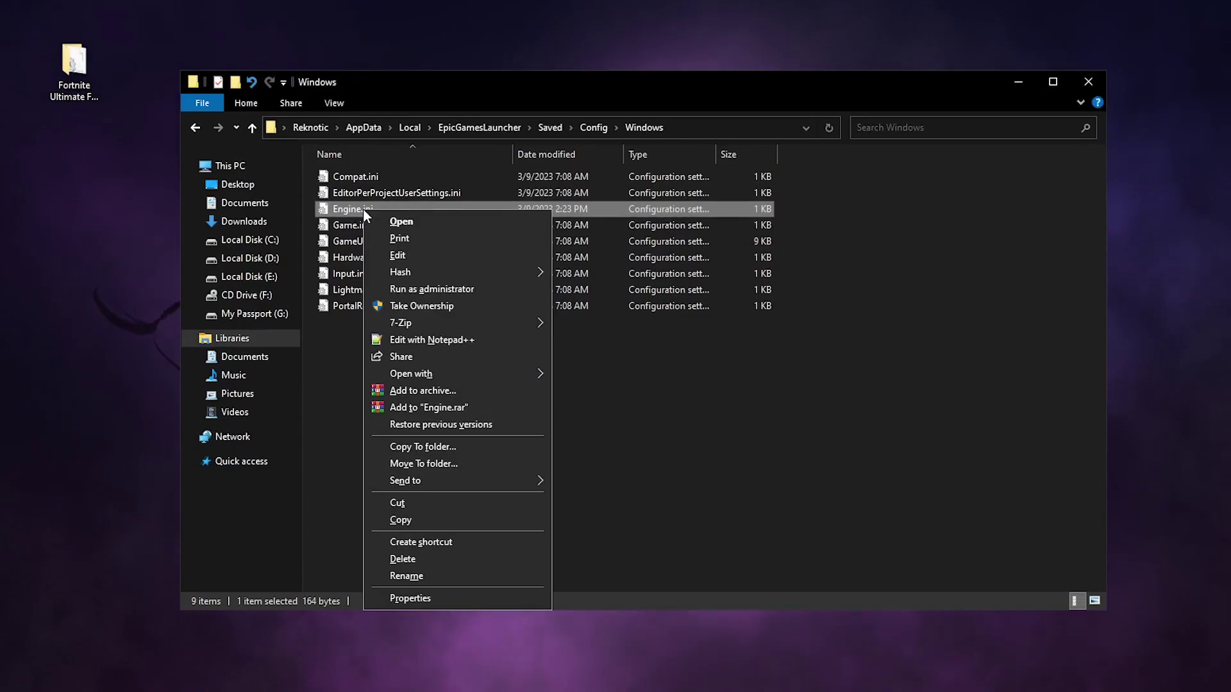
{"action": "left_click", "coordinate": [452, 563]}
{"action": "left_click", "coordinate": [446, 501]}
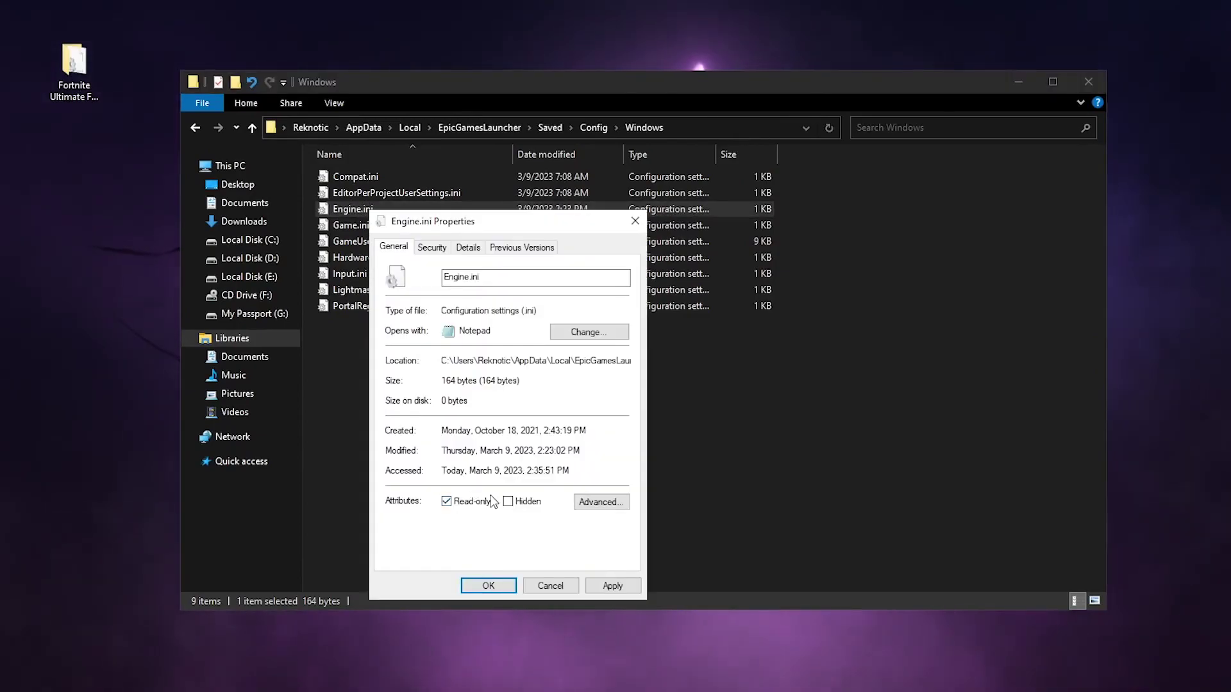
{"action": "left_click", "coordinate": [613, 585]}
{"action": "left_click", "coordinate": [488, 586]}
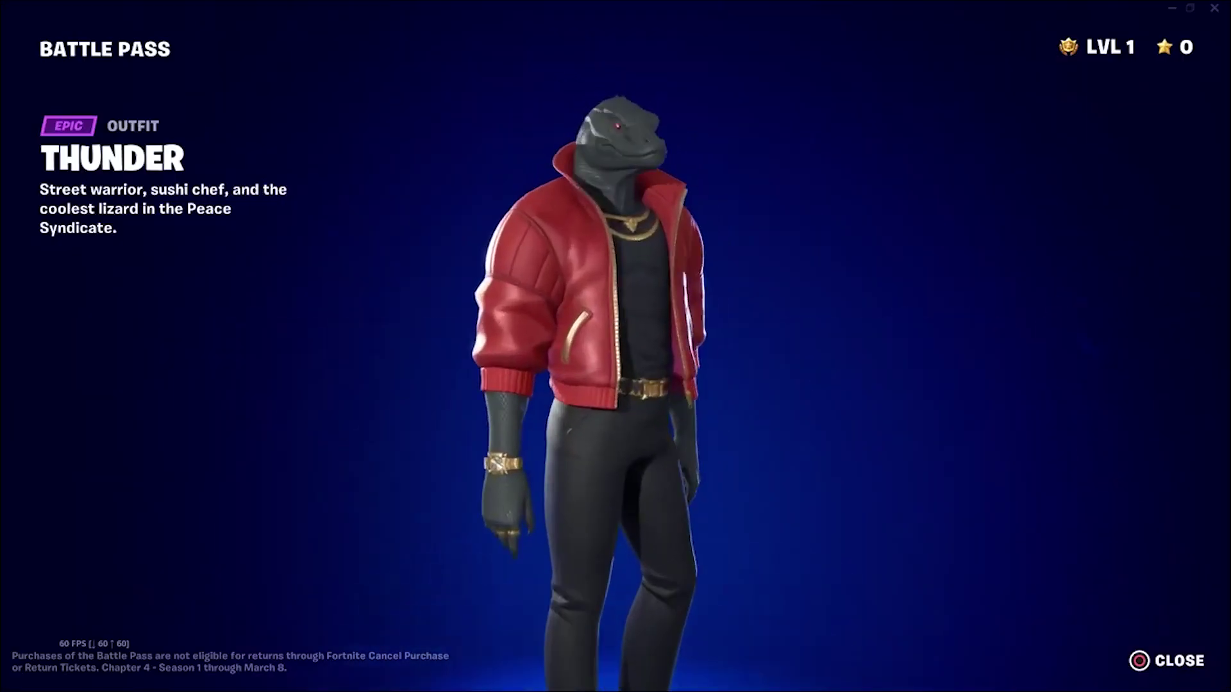
{"action": "key", "text": "Right"}
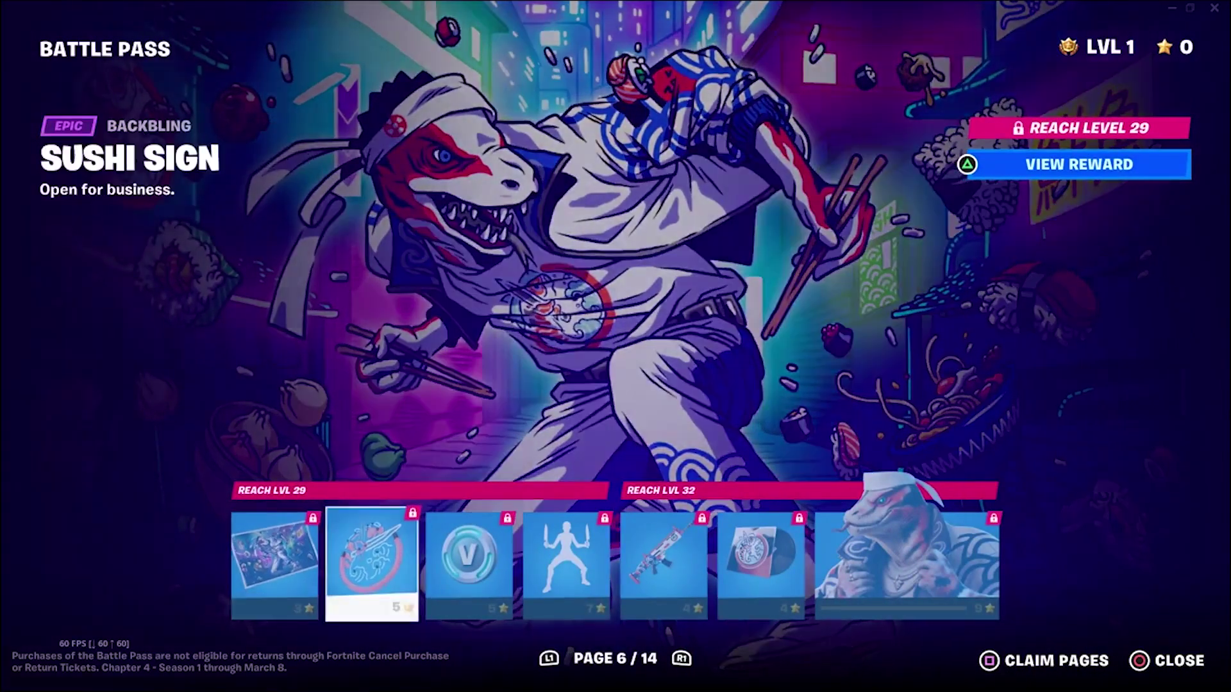
{"action": "key", "text": "Right"}
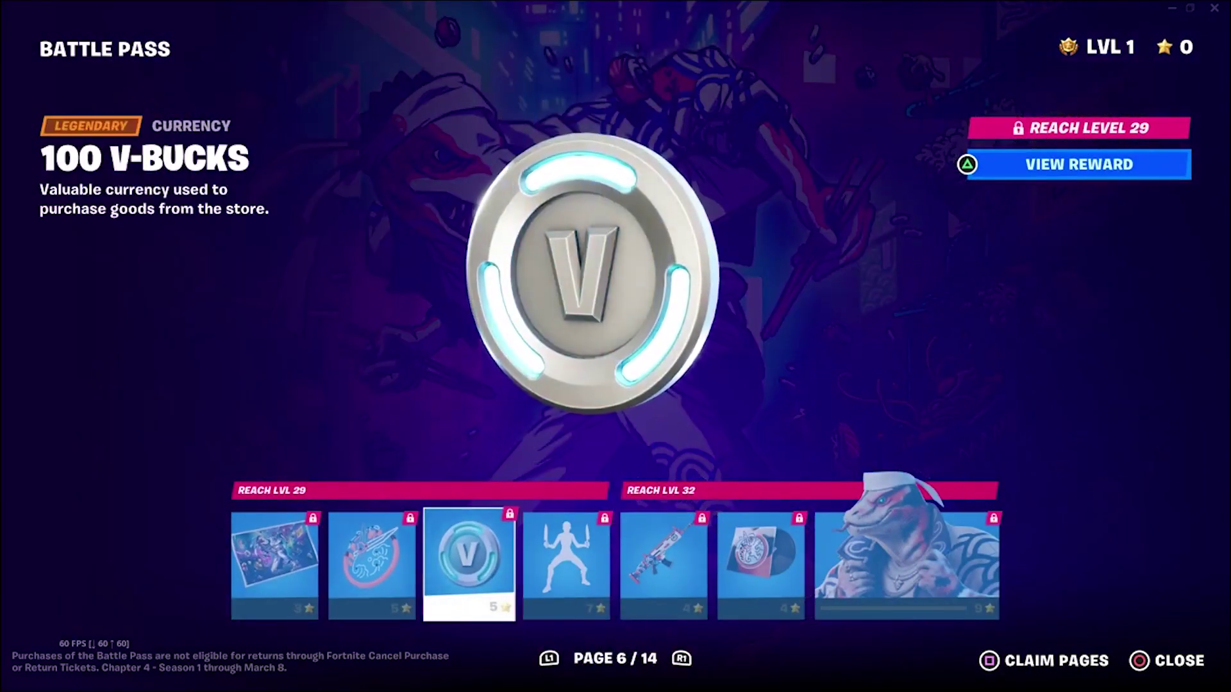
{"action": "key", "text": "Right"}
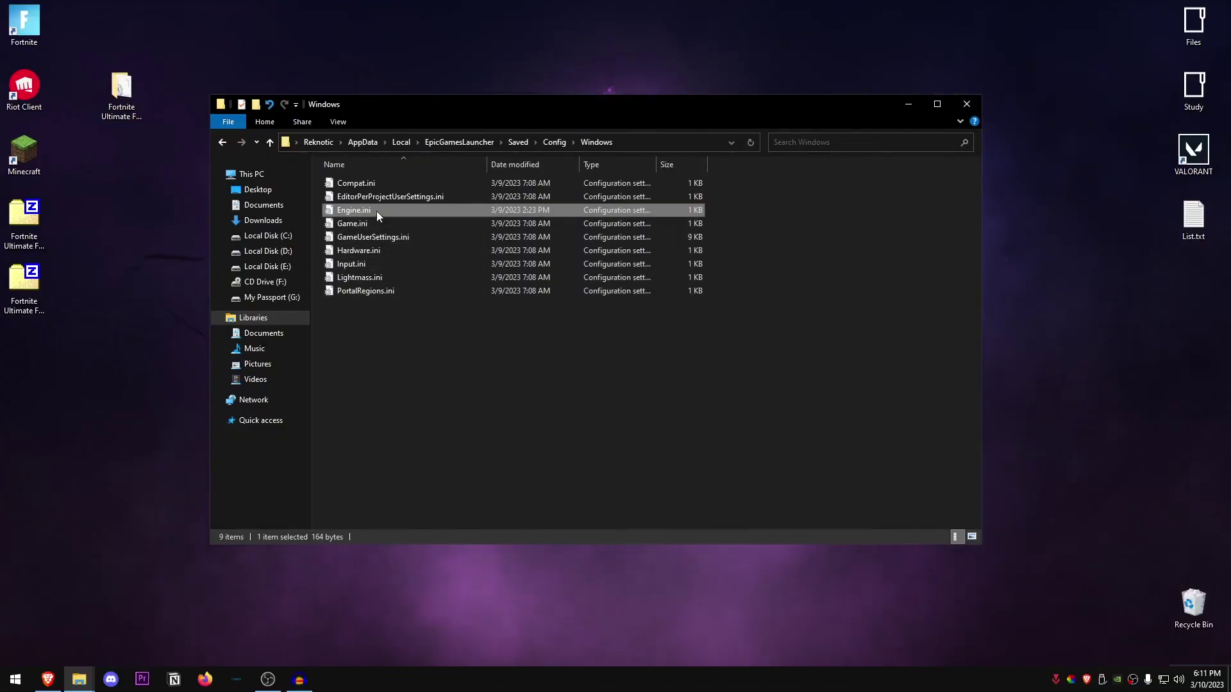
Open Engine.ini in Notepad, review its HTTP and Portal.BuildPatch settings, and close the file
{"action": "right_click", "coordinate": [368, 206]}
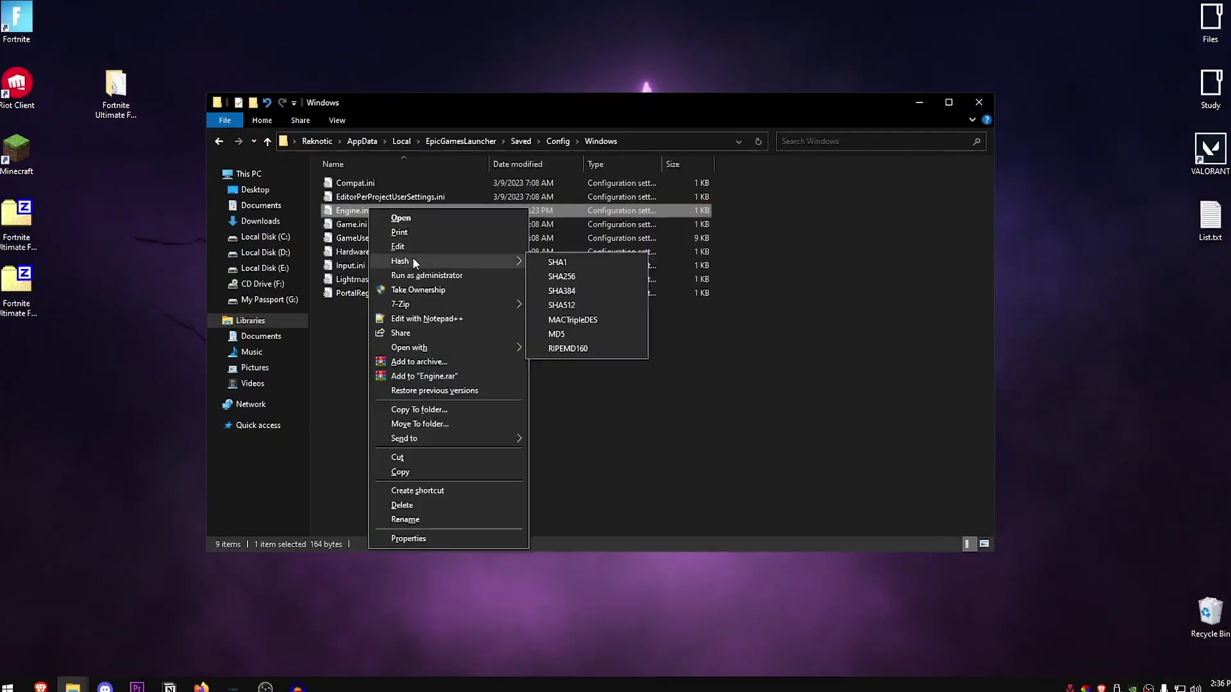
{"action": "left_click", "coordinate": [411, 243]}
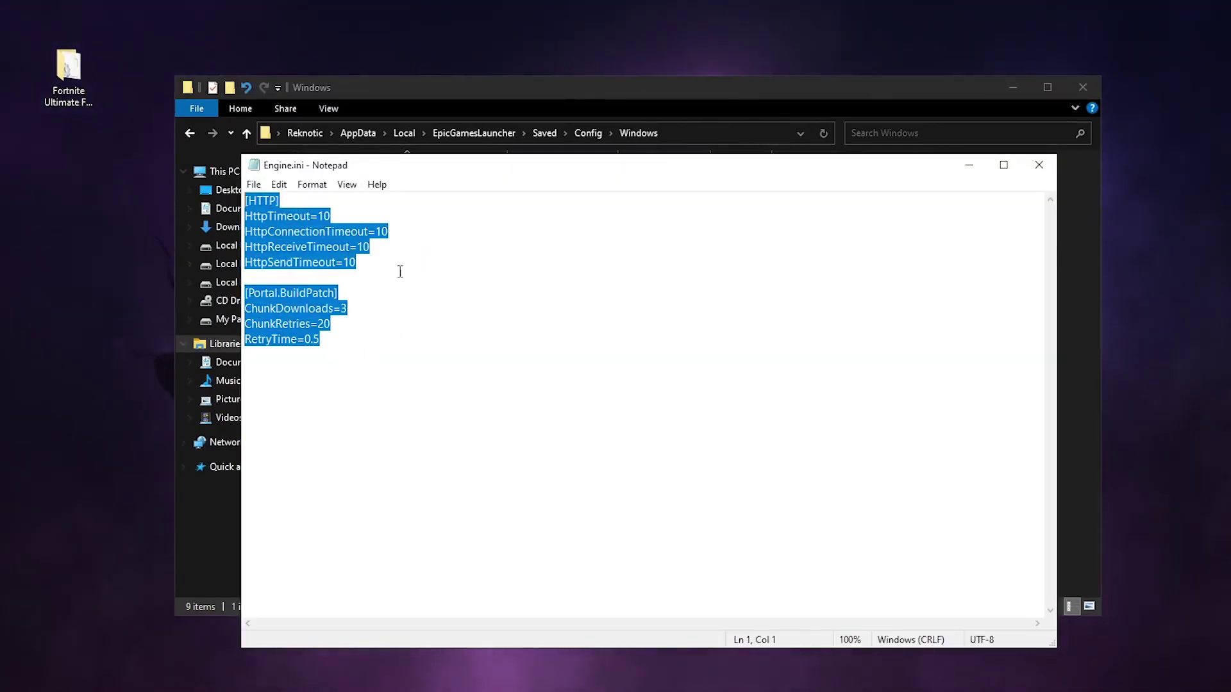
{"action": "left_click_drag", "start_coordinate": [368, 169], "coordinate": [657, 134]}
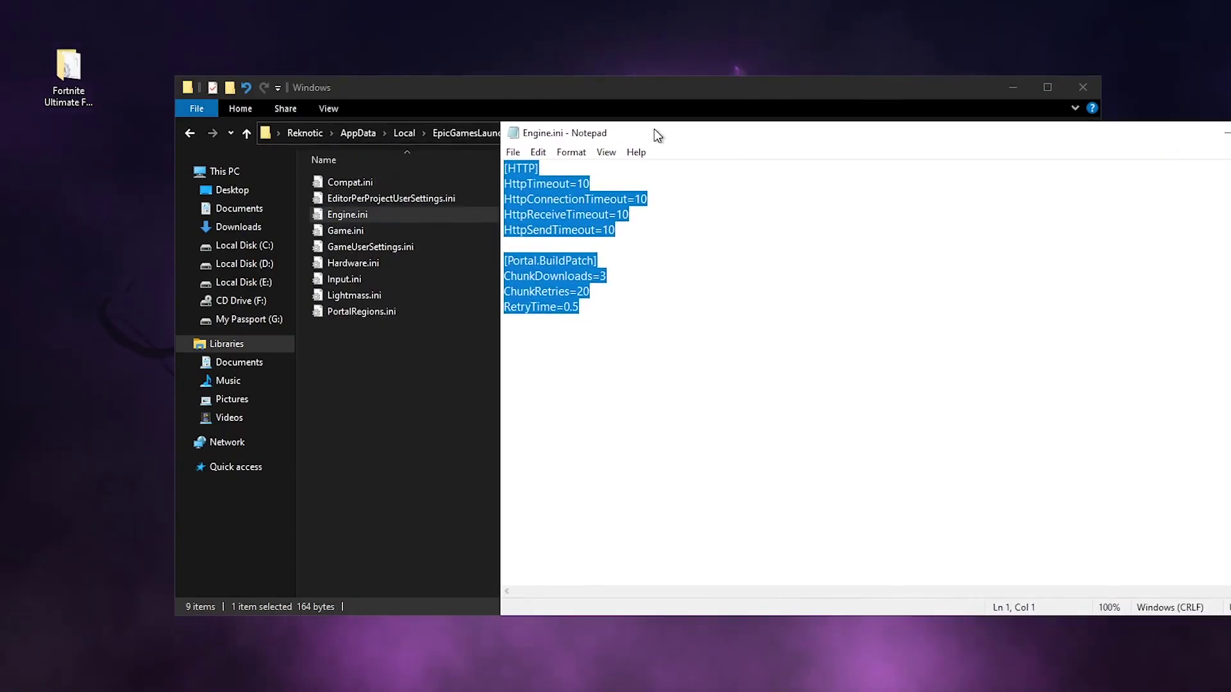
{"action": "left_click", "coordinate": [601, 308]}
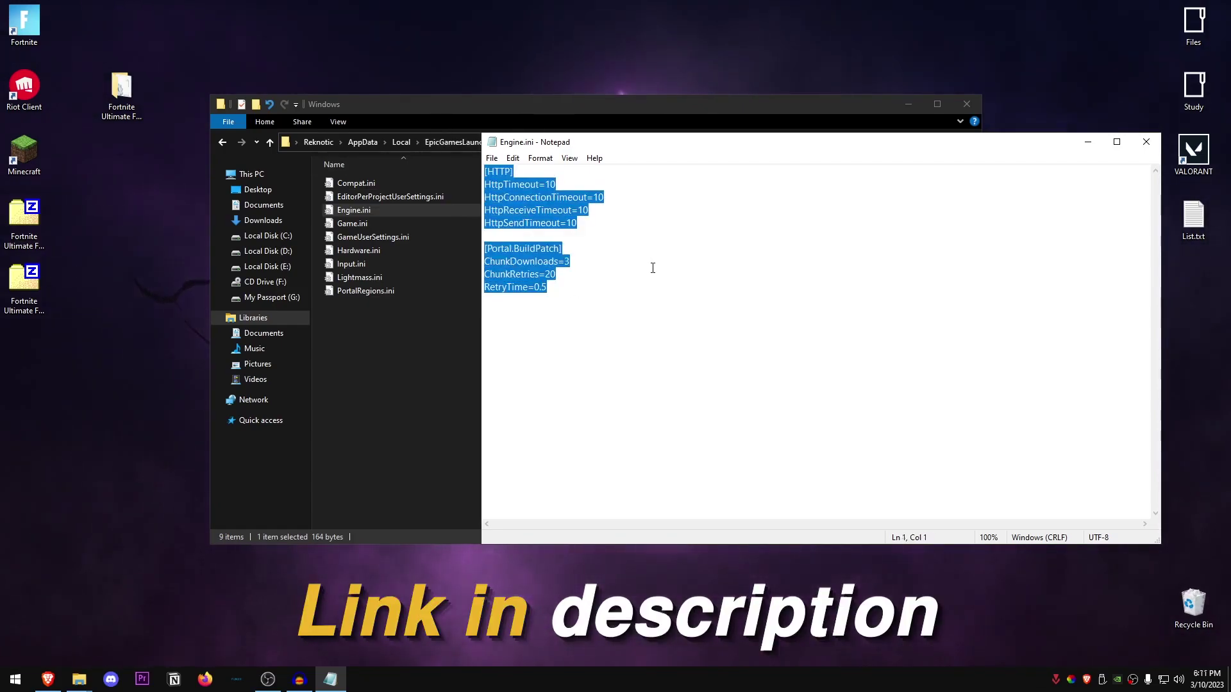
{"action": "left_click", "coordinate": [1146, 142]}
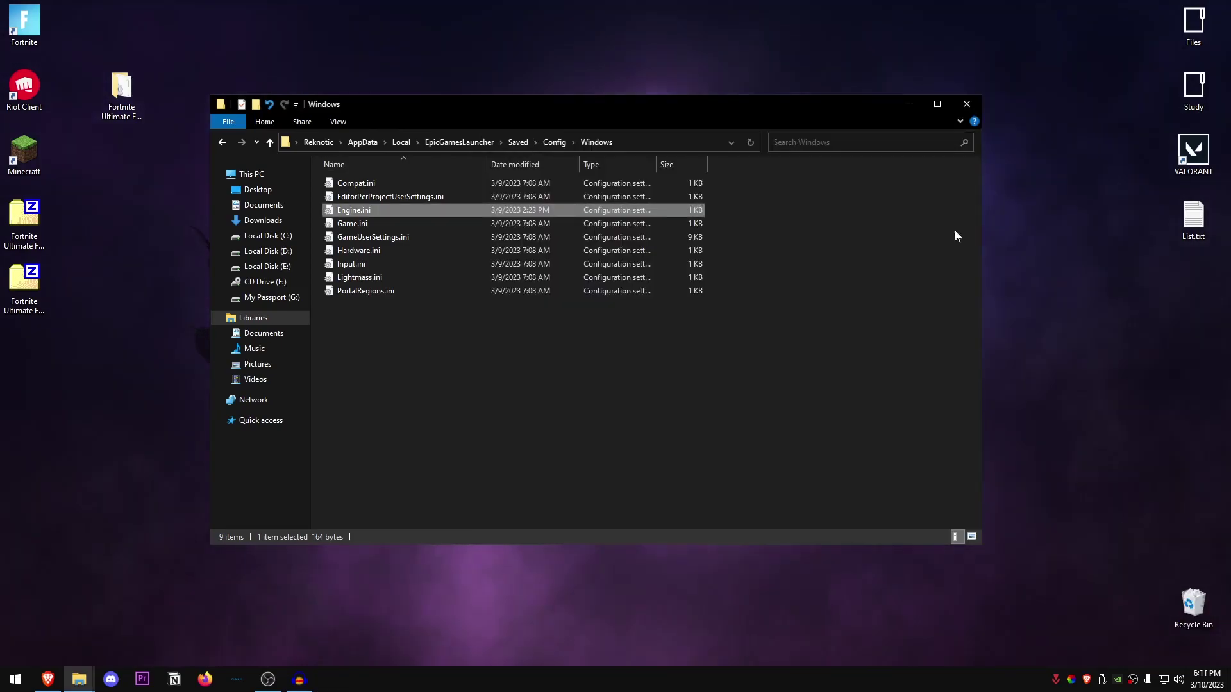
Rename the FortniteGame folder in AppData\Local as FortniteGame0 and close the folder window
{"action": "left_click", "coordinate": [405, 141]}
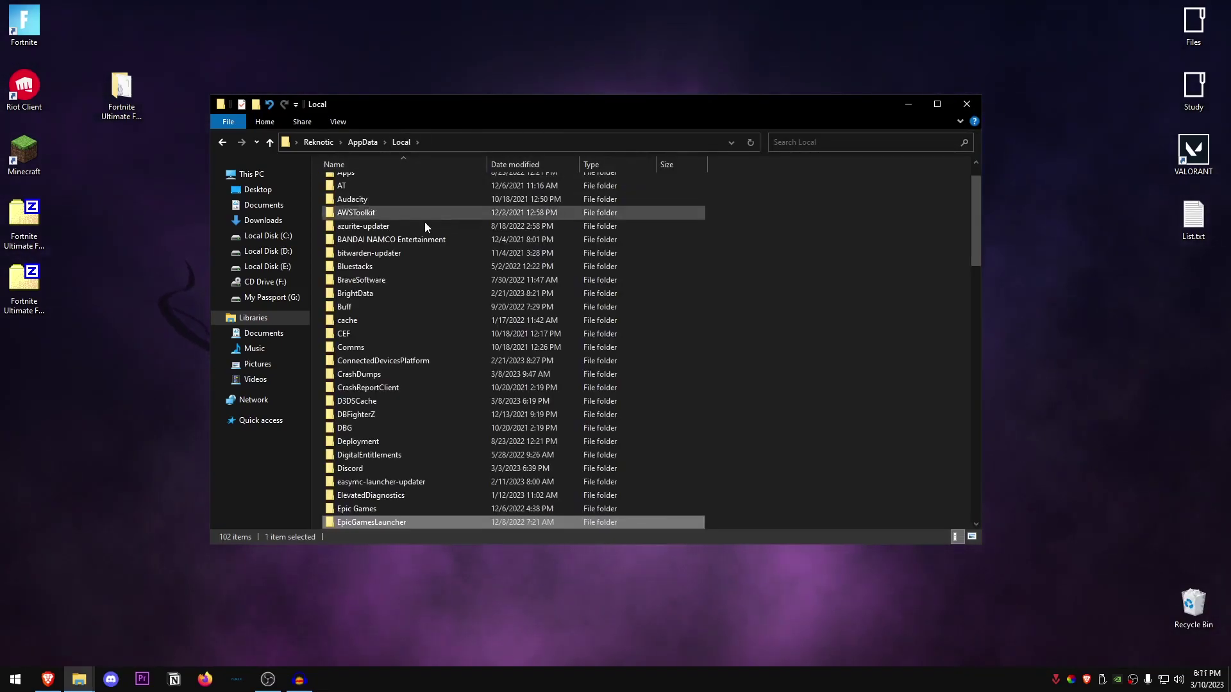
{"action": "scroll", "coordinate": [449, 302], "scroll_direction": "down", "scroll_amount": 6}
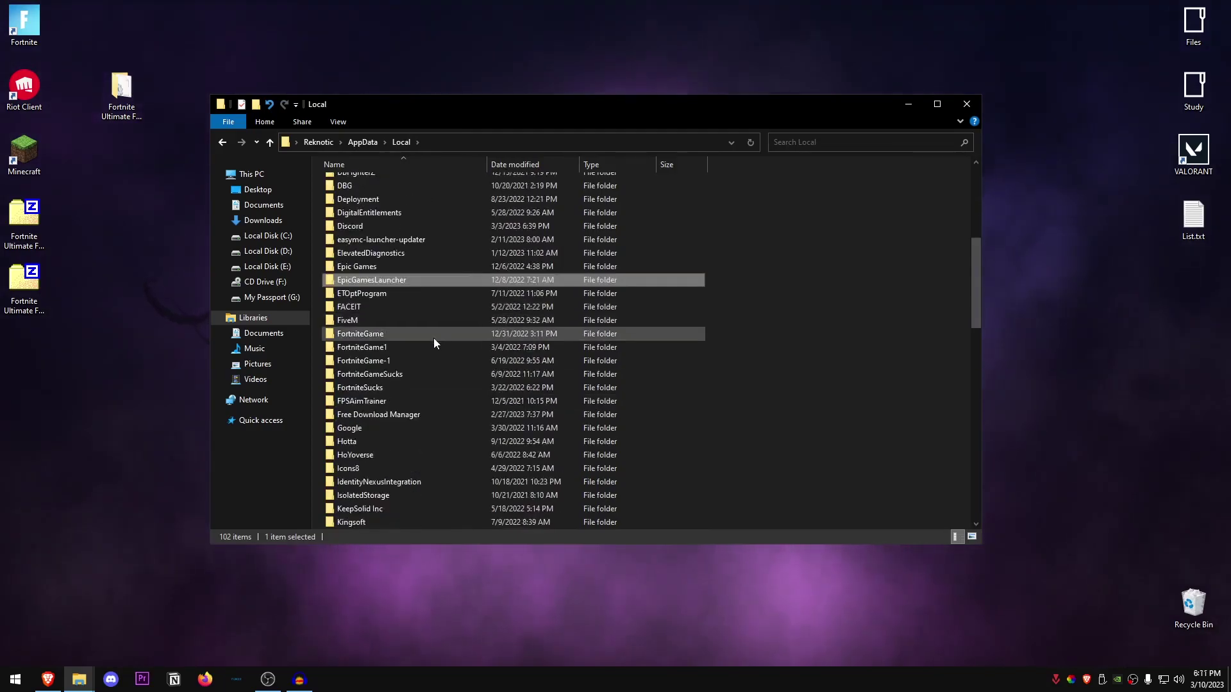
{"action": "left_click", "coordinate": [360, 334]}
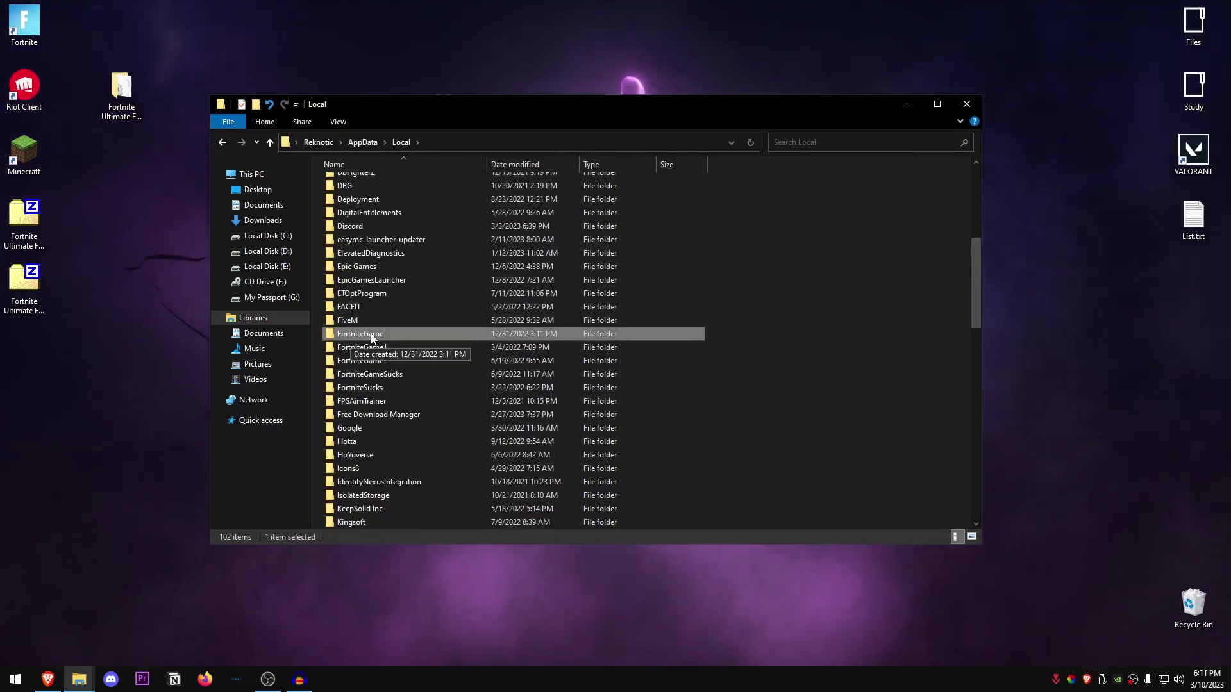
{"action": "right_click", "coordinate": [371, 335]}
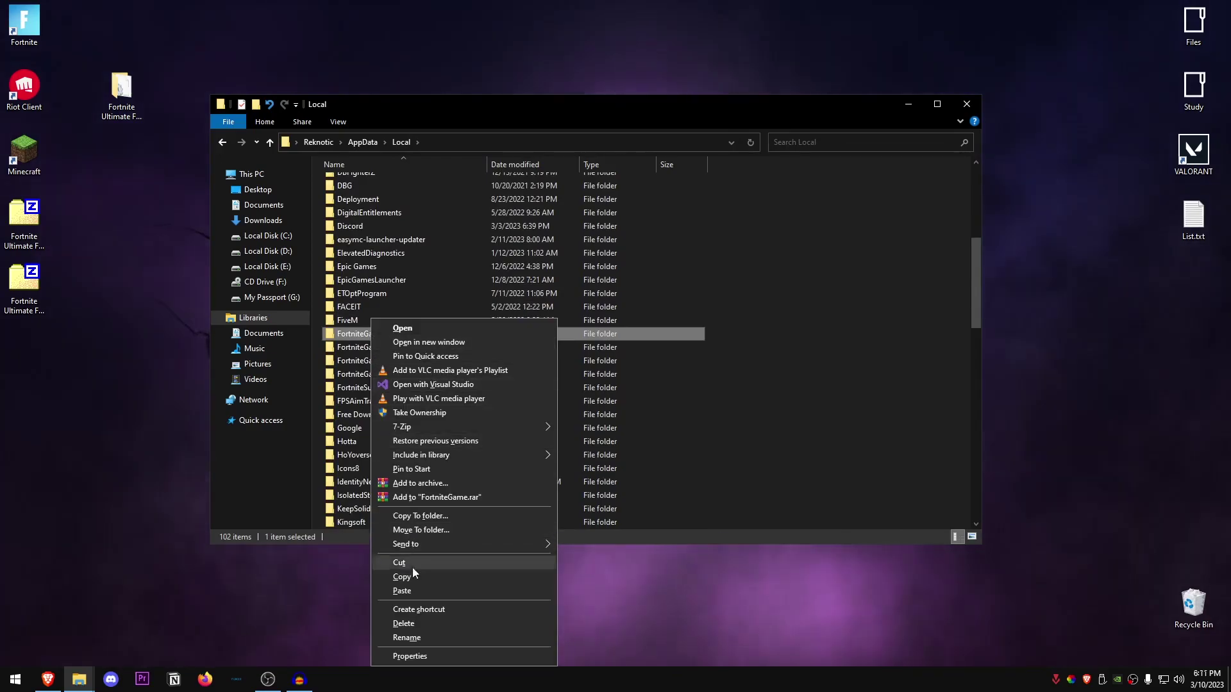
{"action": "left_click", "coordinate": [406, 637]}
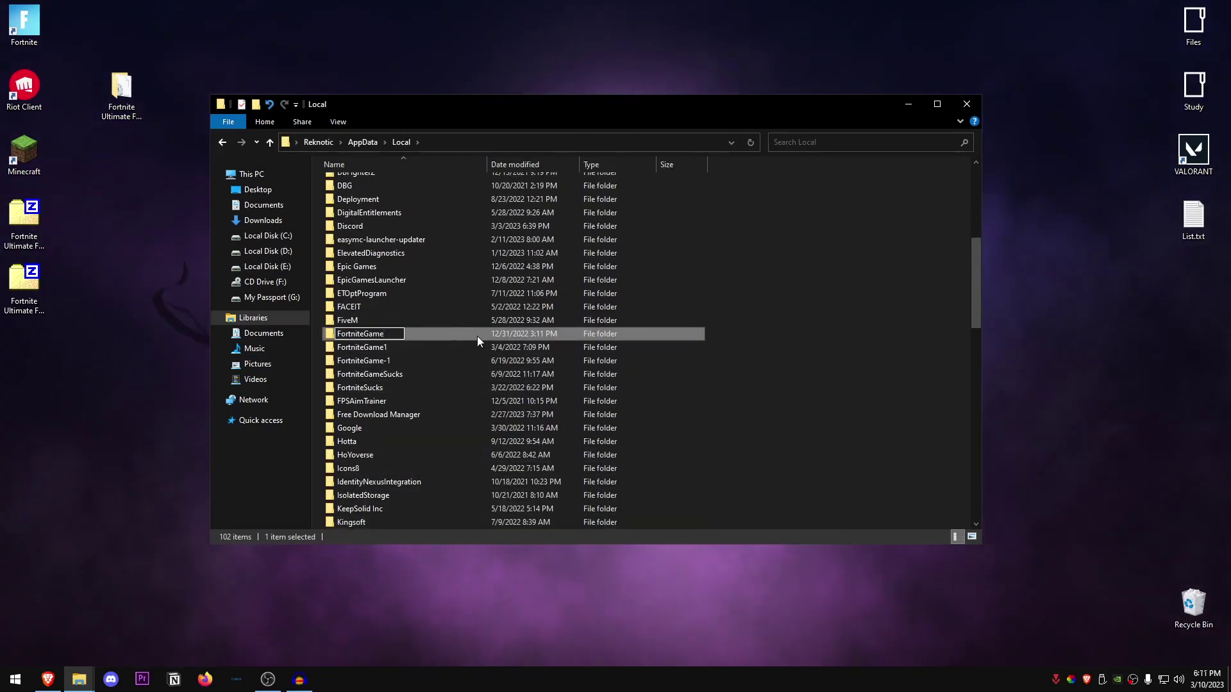
{"action": "type", "text": "0"}
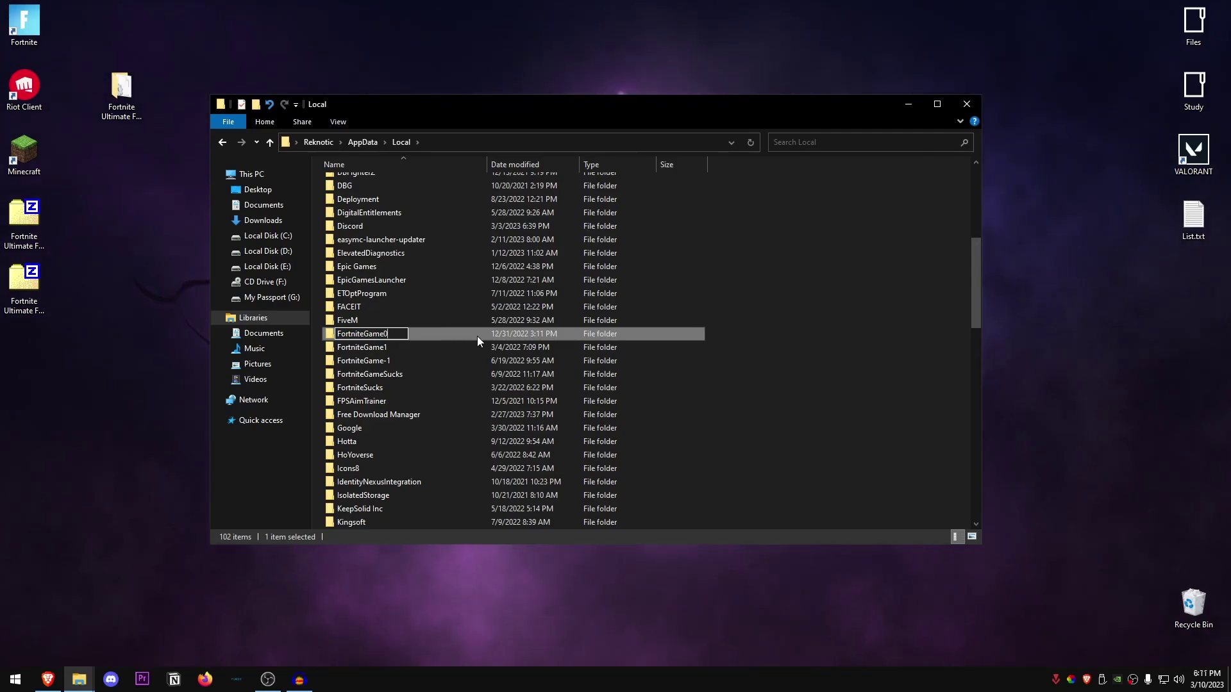
{"action": "key", "text": "Return"}
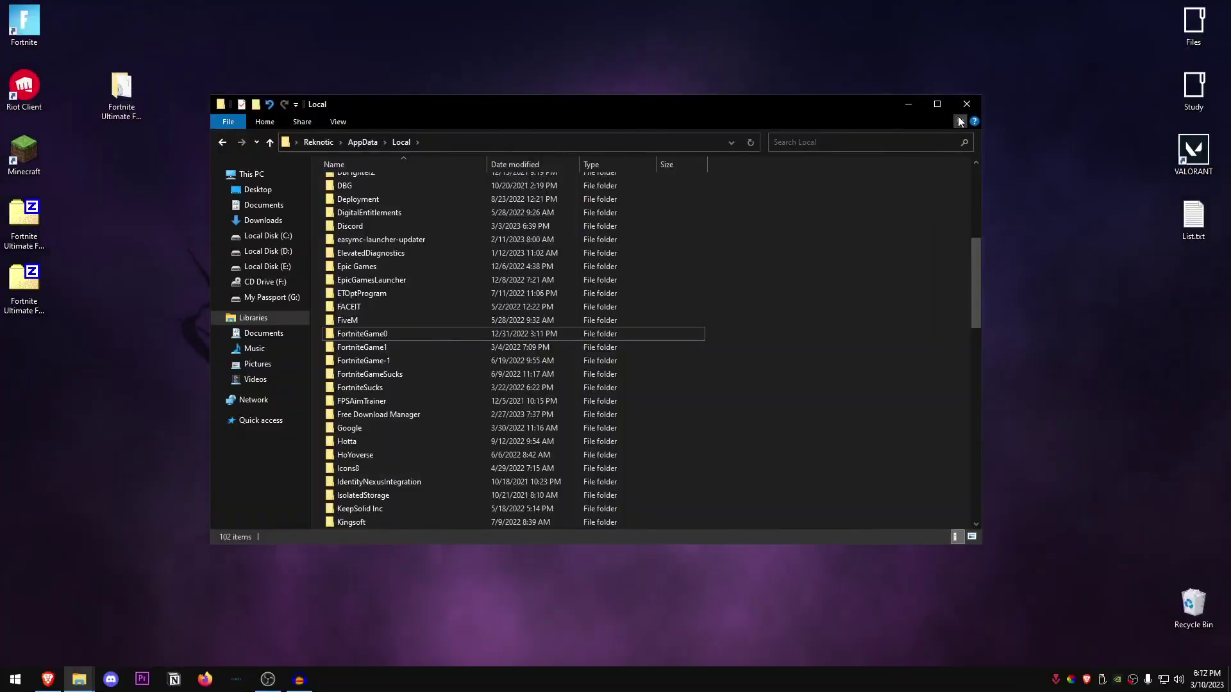
{"action": "left_click", "coordinate": [964, 106]}
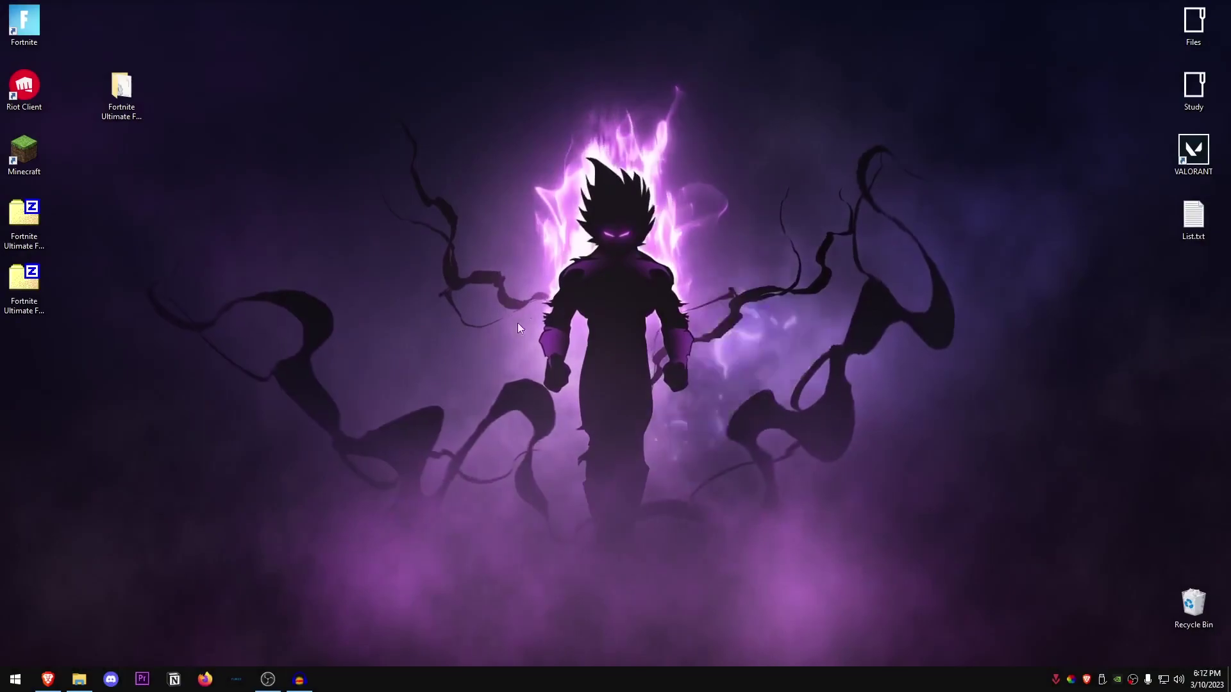
Run dxwebsetup.exe from the 1-Visual Components folder of the Fortnite Ultimate FPS Pack and go through the DirectX setup to its end
{"action": "key", "text": "alt+Tab"}
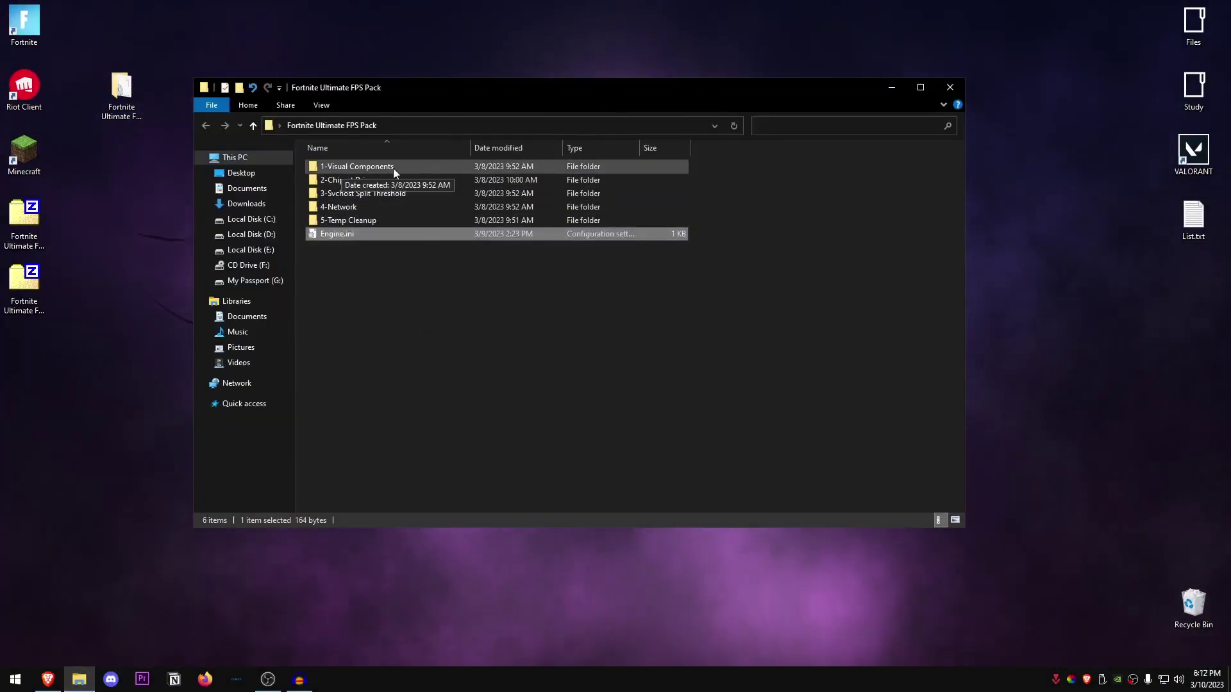
{"action": "double_click", "coordinate": [394, 168]}
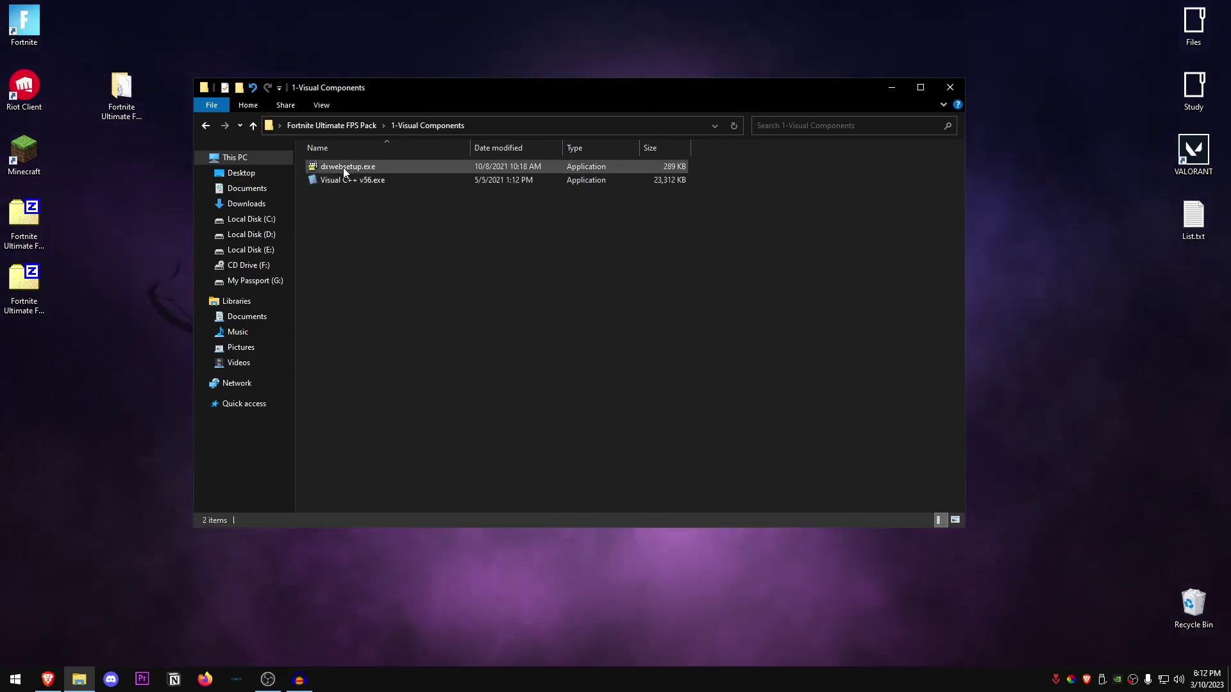
{"action": "double_click", "coordinate": [365, 168]}
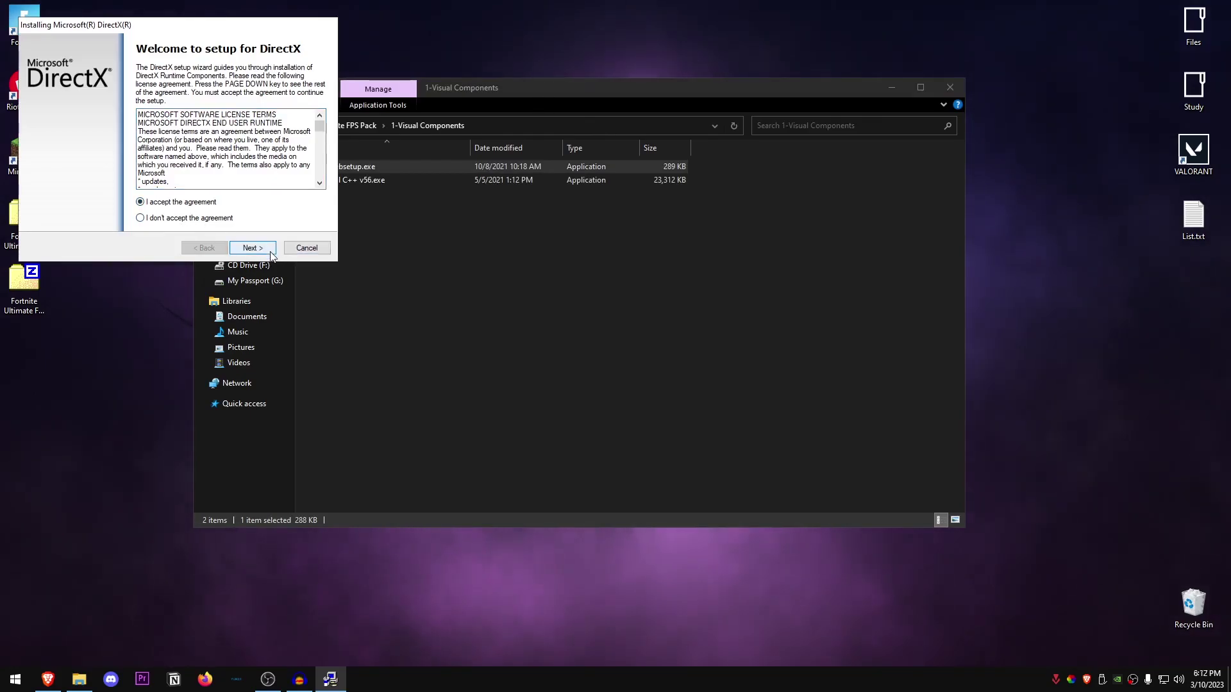
{"action": "left_click", "coordinate": [269, 250]}
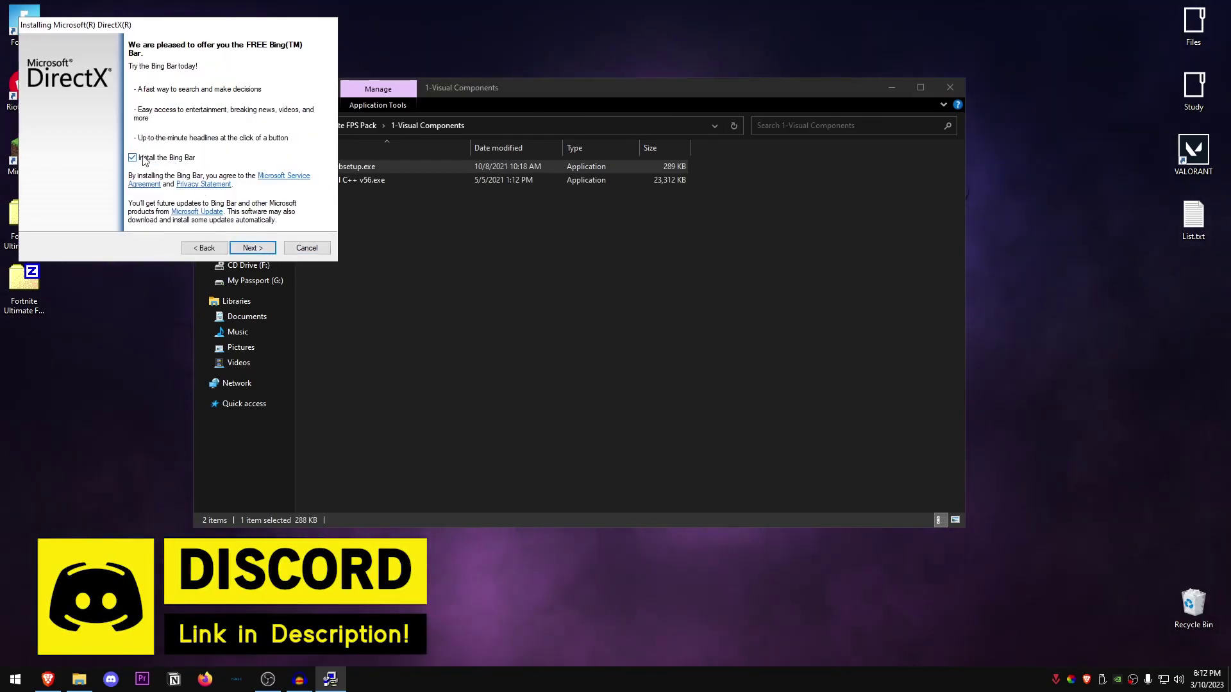
{"action": "left_click", "coordinate": [242, 244]}
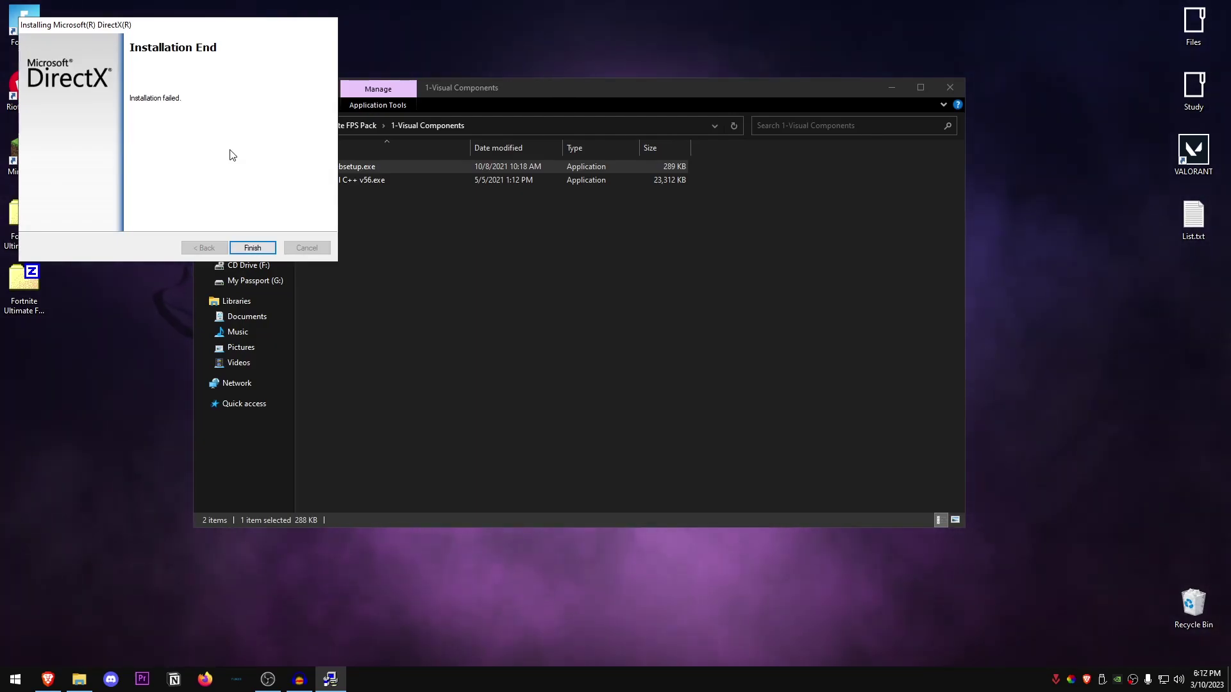
{"action": "left_click", "coordinate": [253, 248]}
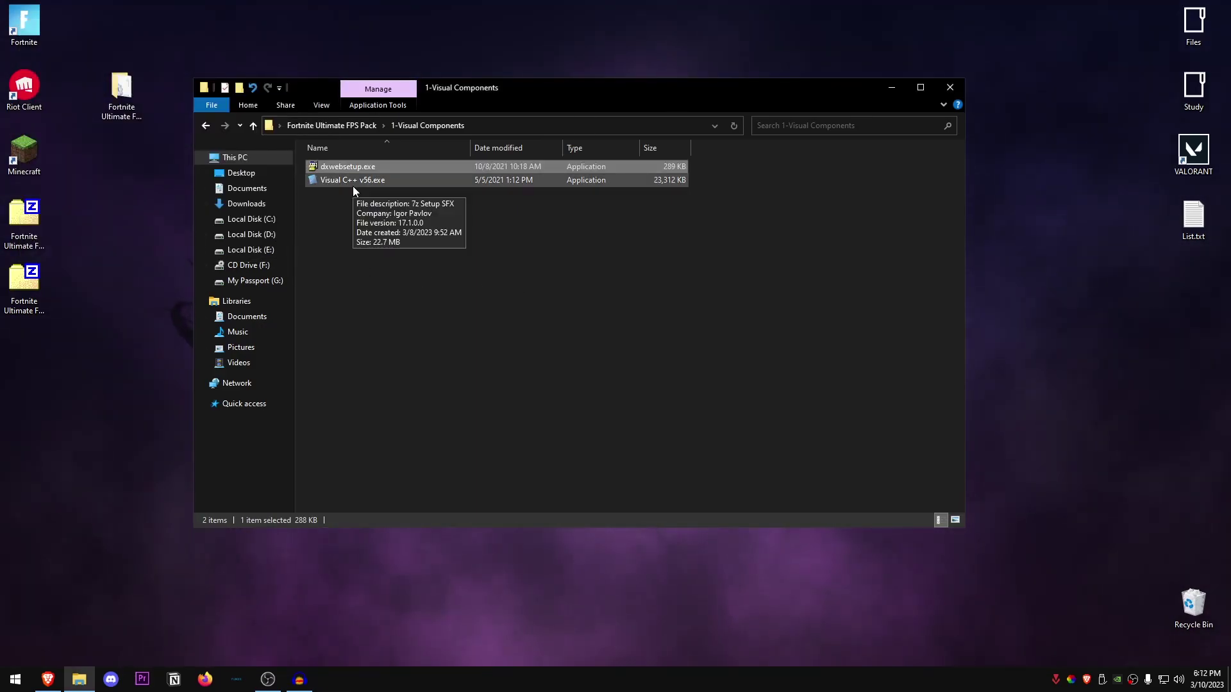
Run SDI_x64_R2102.exe as administrator from the pack's 2-Chipset Drivers folder
{"action": "left_click", "coordinate": [378, 181]}
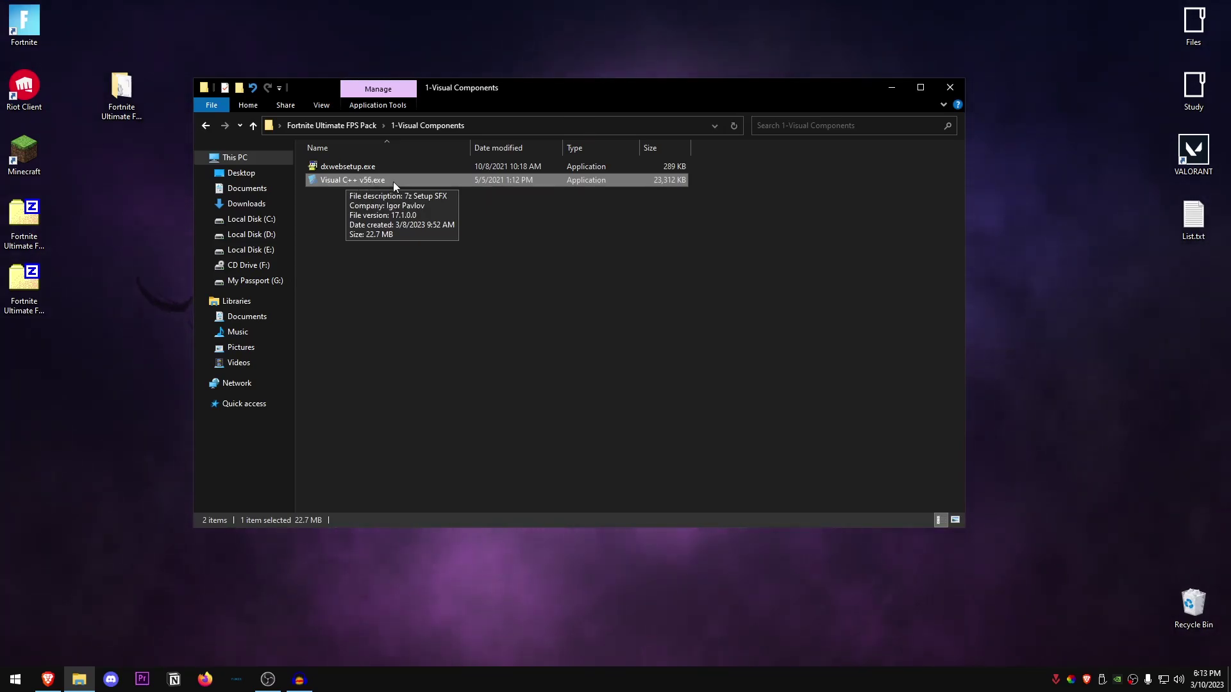
{"action": "left_click", "coordinate": [205, 125]}
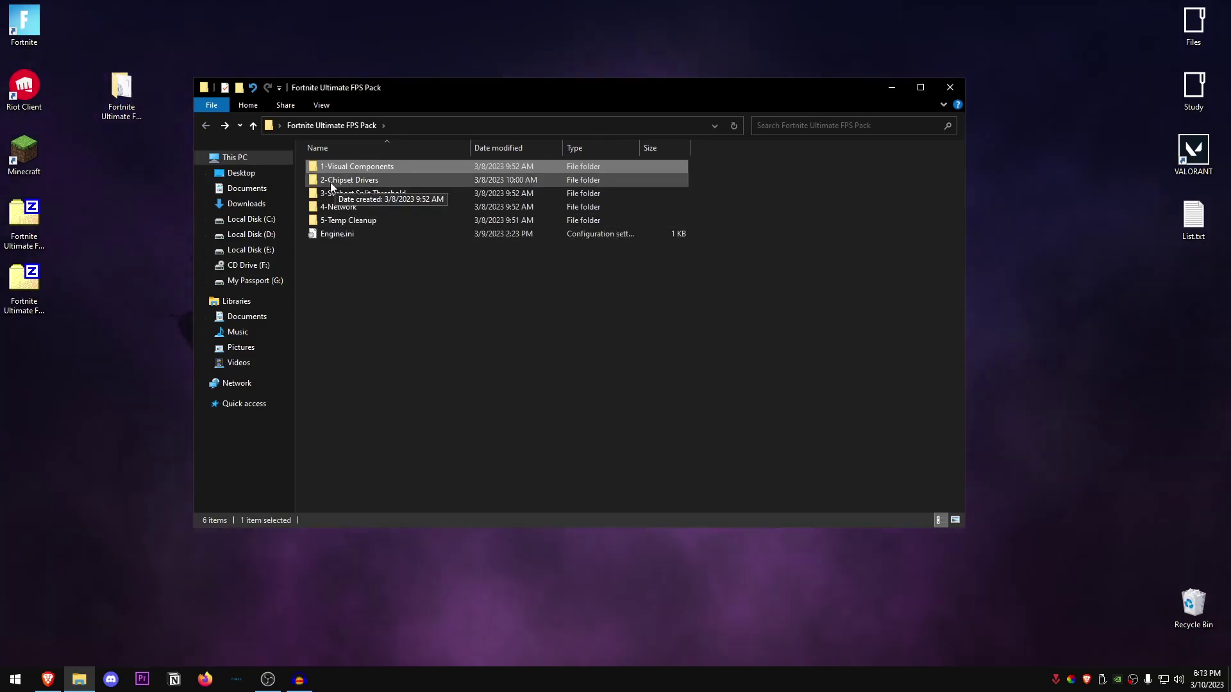
{"action": "double_click", "coordinate": [362, 180]}
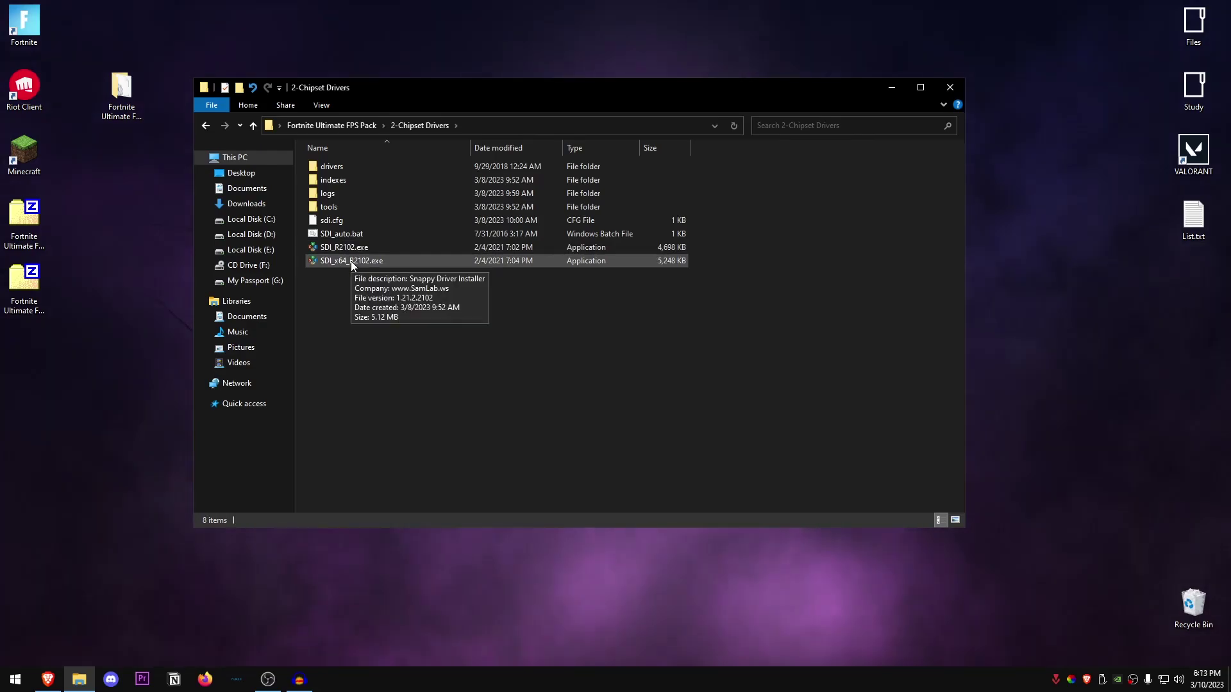
{"action": "right_click", "coordinate": [351, 260]}
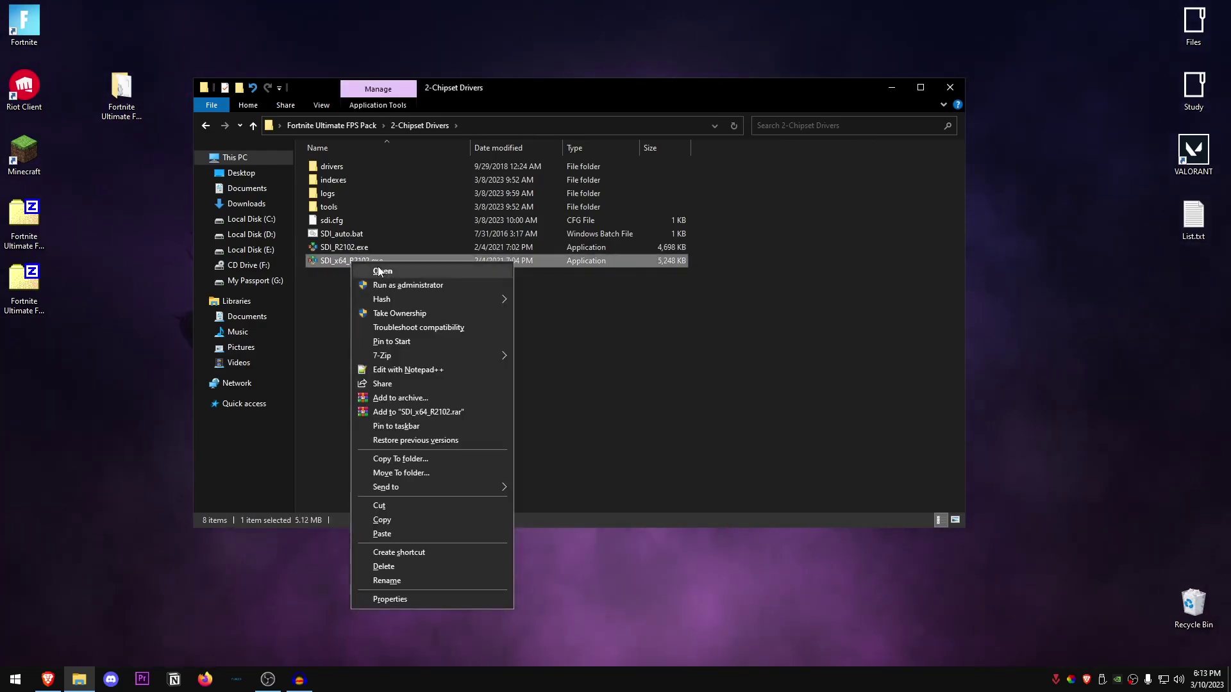
{"action": "left_click", "coordinate": [380, 286]}
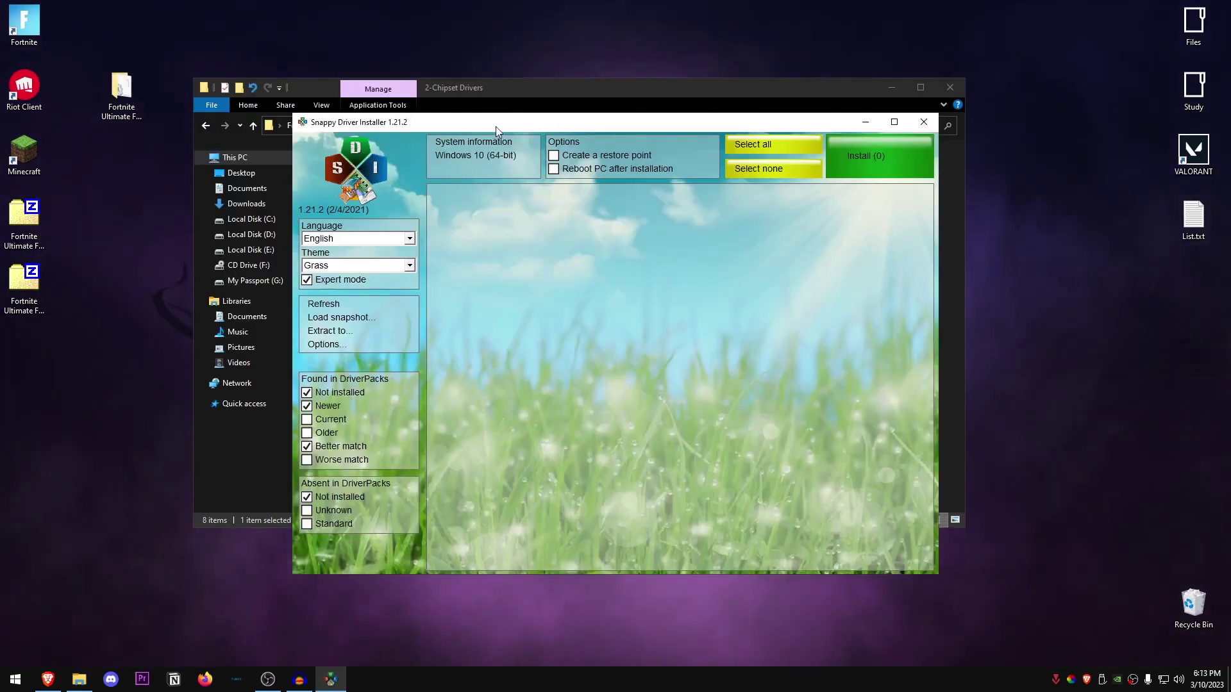
{"action": "left_click_drag", "start_coordinate": [495, 126], "coordinate": [452, 73]}
Download only the indexes in Snappy Driver Installer and look through the driver updates offered for this PC
{"action": "mouse_move", "coordinate": [622, 278]}
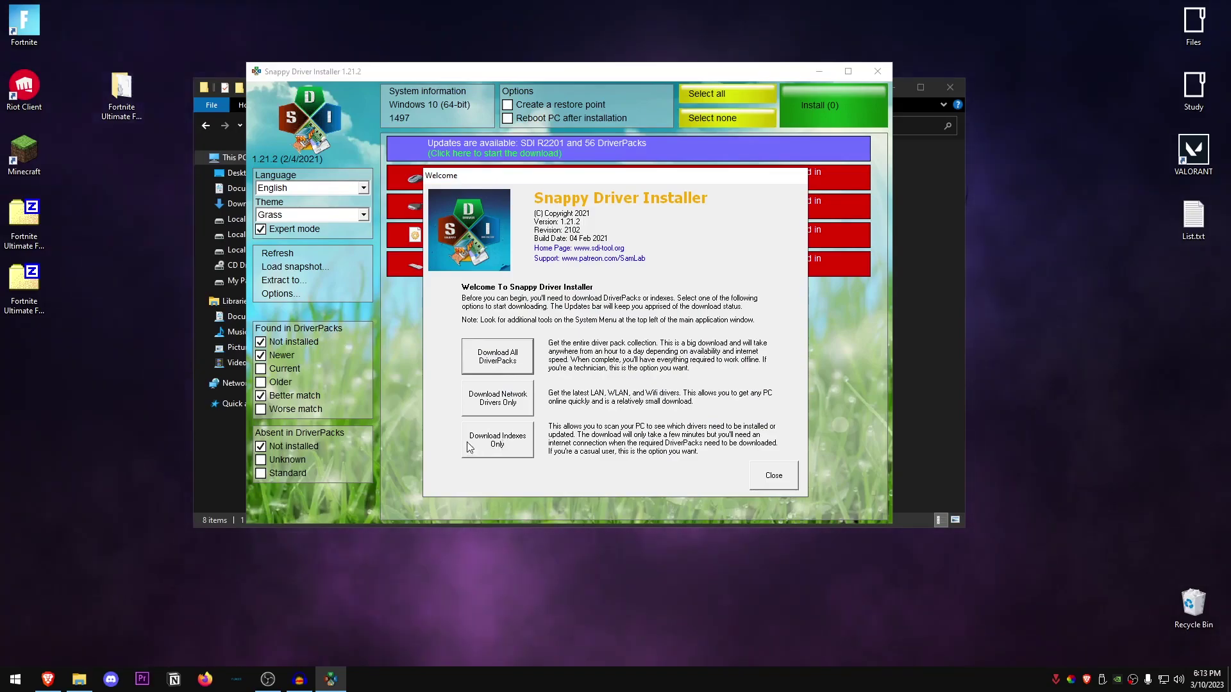
{"action": "left_click", "coordinate": [500, 449]}
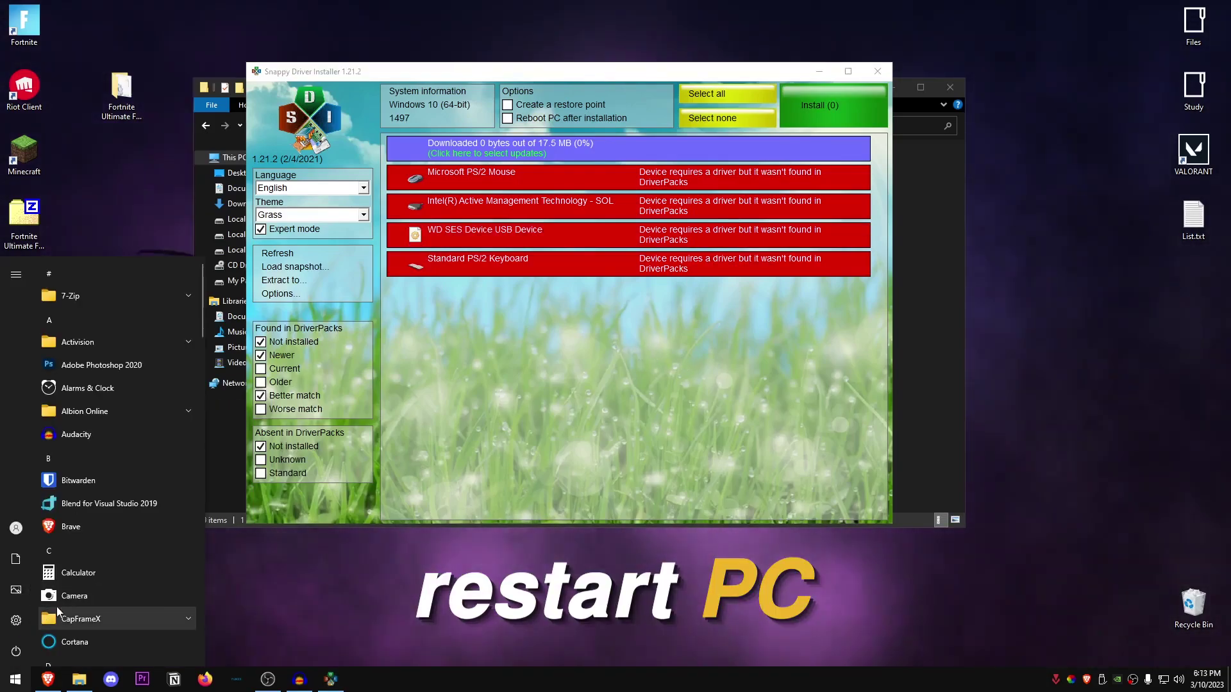
{"action": "left_click", "coordinate": [579, 375]}
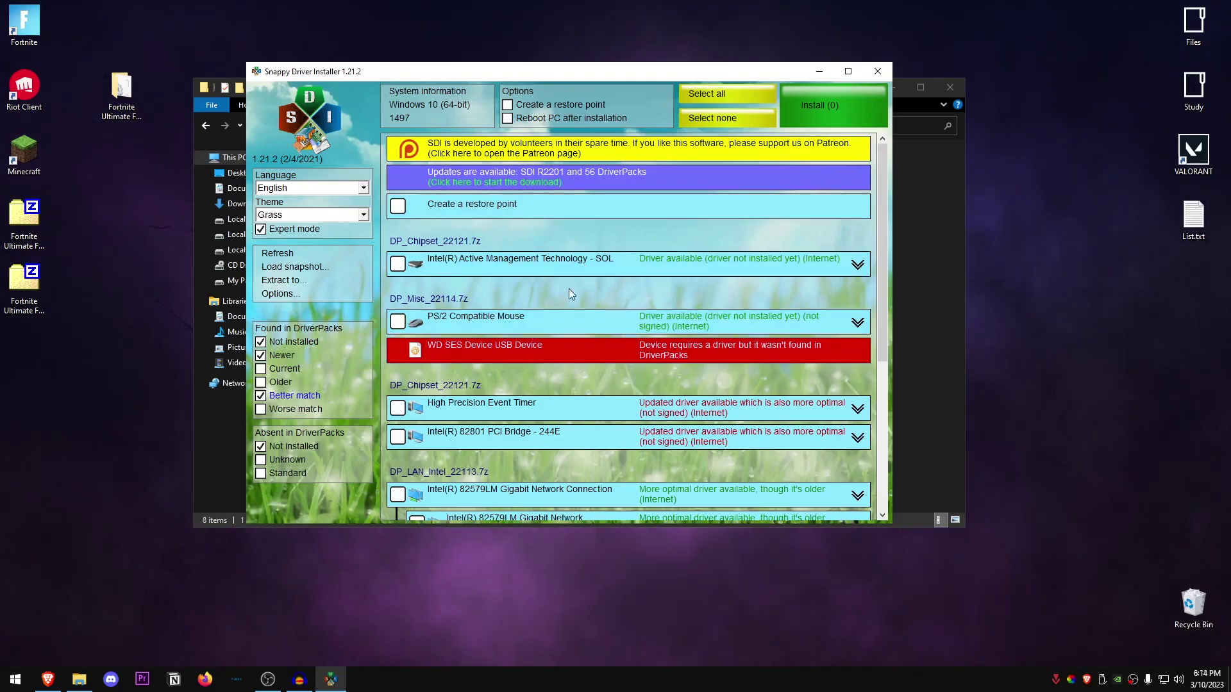
{"action": "scroll", "coordinate": [551, 305], "scroll_direction": "down", "scroll_amount": 5}
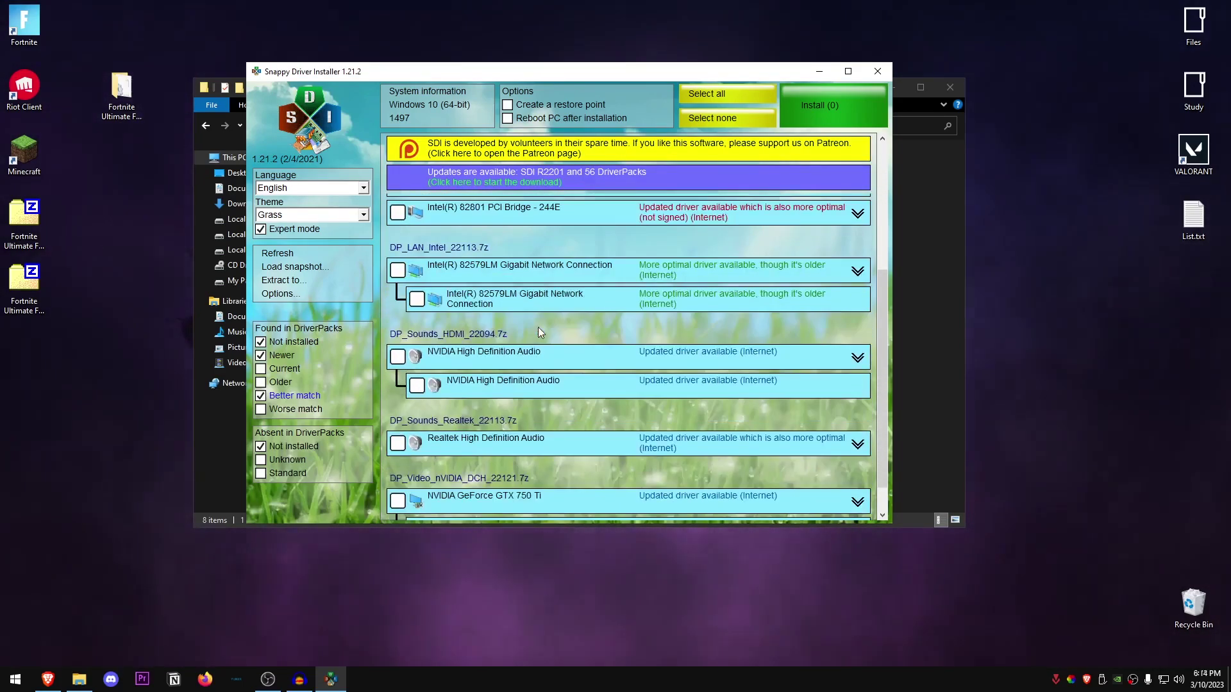
{"action": "scroll", "coordinate": [537, 328], "scroll_direction": "down", "scroll_amount": 1}
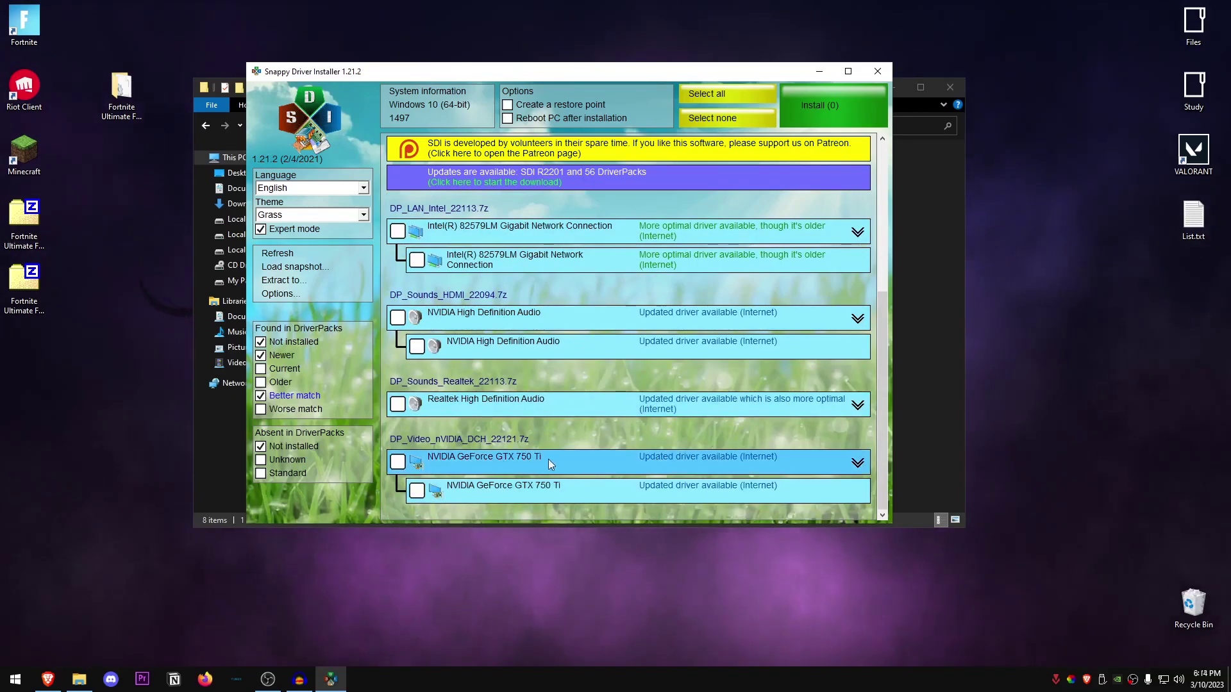
Mark the NVIDIA High Definition Audio, Intel 82579LM network and High Precision Event Timer drivers, and close Snappy Driver Installer without installing them
{"action": "mouse_move", "coordinate": [497, 459]}
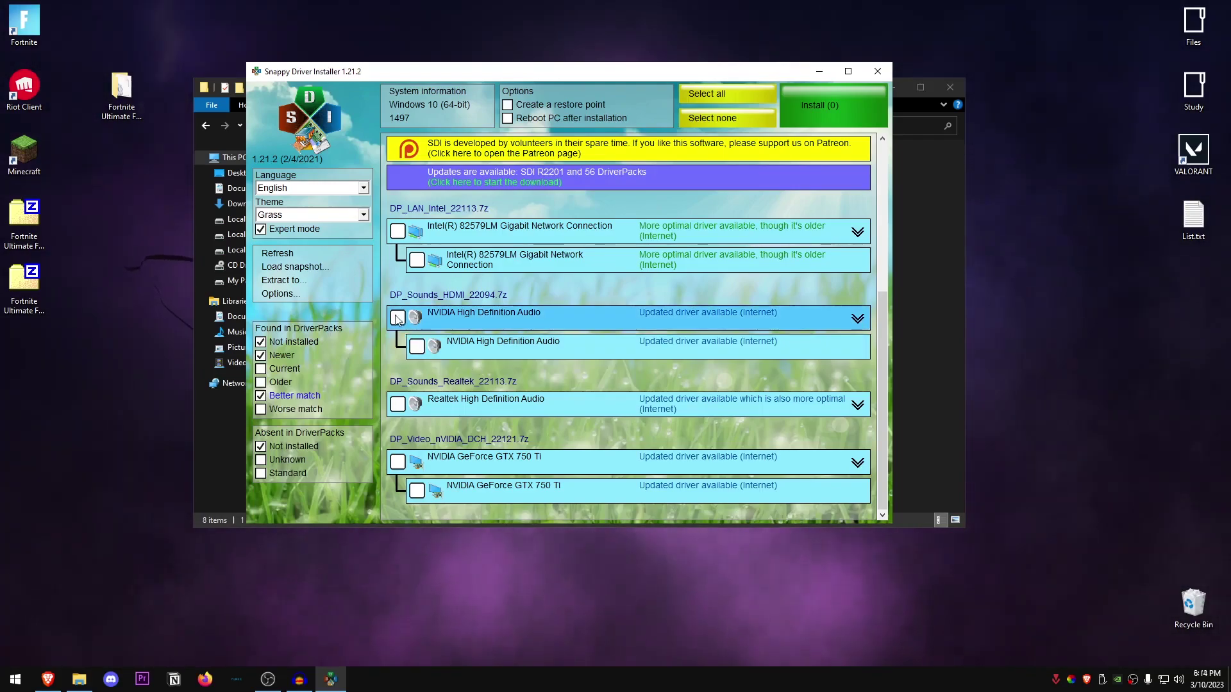
{"action": "left_click", "coordinate": [397, 318]}
{"action": "left_click", "coordinate": [417, 346]}
{"action": "scroll", "coordinate": [416, 346], "scroll_direction": "up", "scroll_amount": 5}
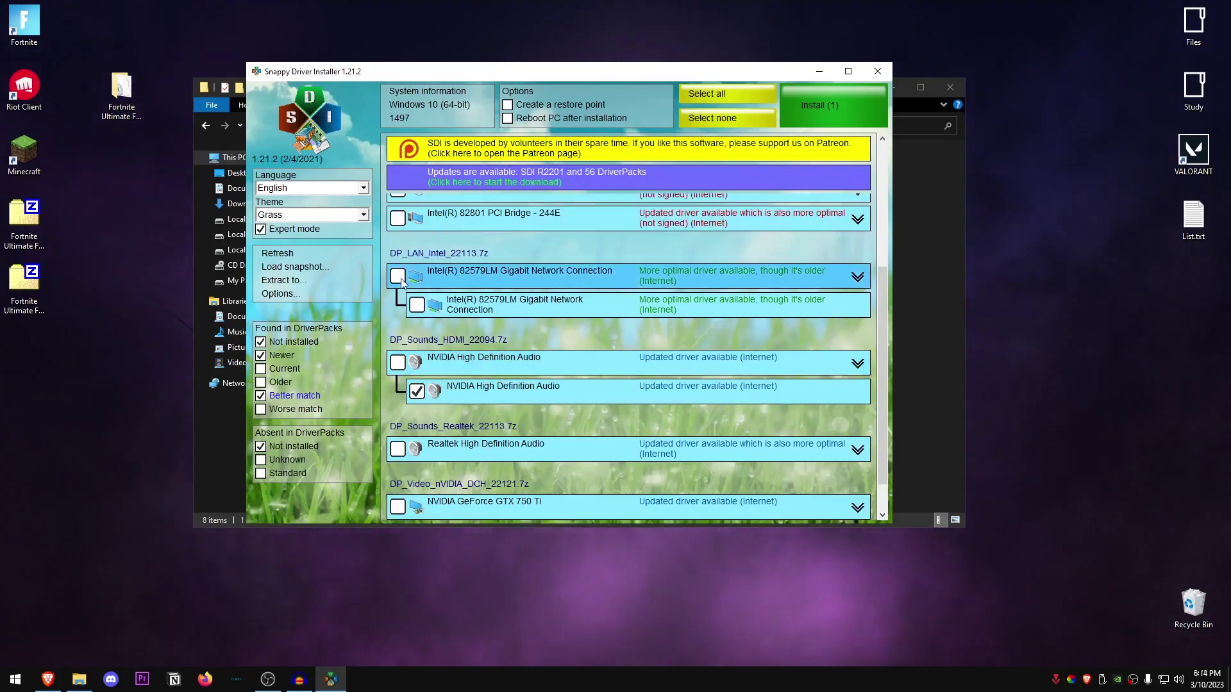
{"action": "left_click", "coordinate": [398, 365]}
{"action": "left_click", "coordinate": [397, 278]}
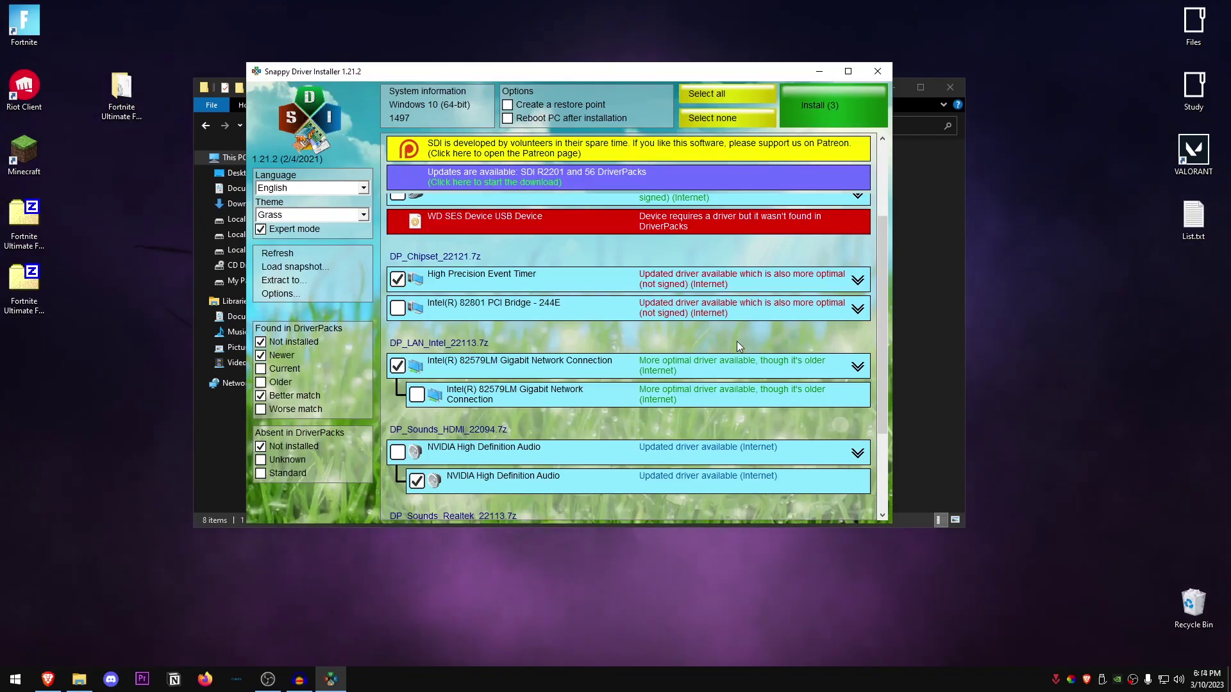
{"action": "left_click", "coordinate": [878, 71]}
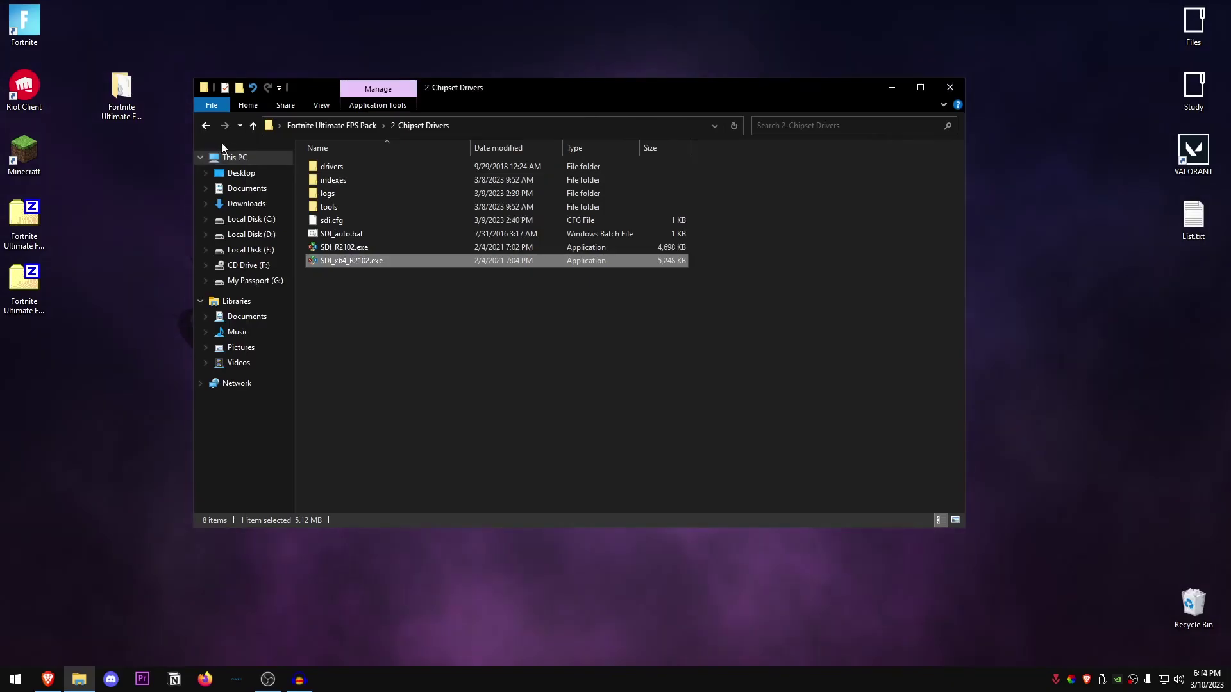
Read 0- Read ME.txt in the pack's 3-Svchost Split Threshold folder and close it
{"action": "left_click", "coordinate": [206, 125]}
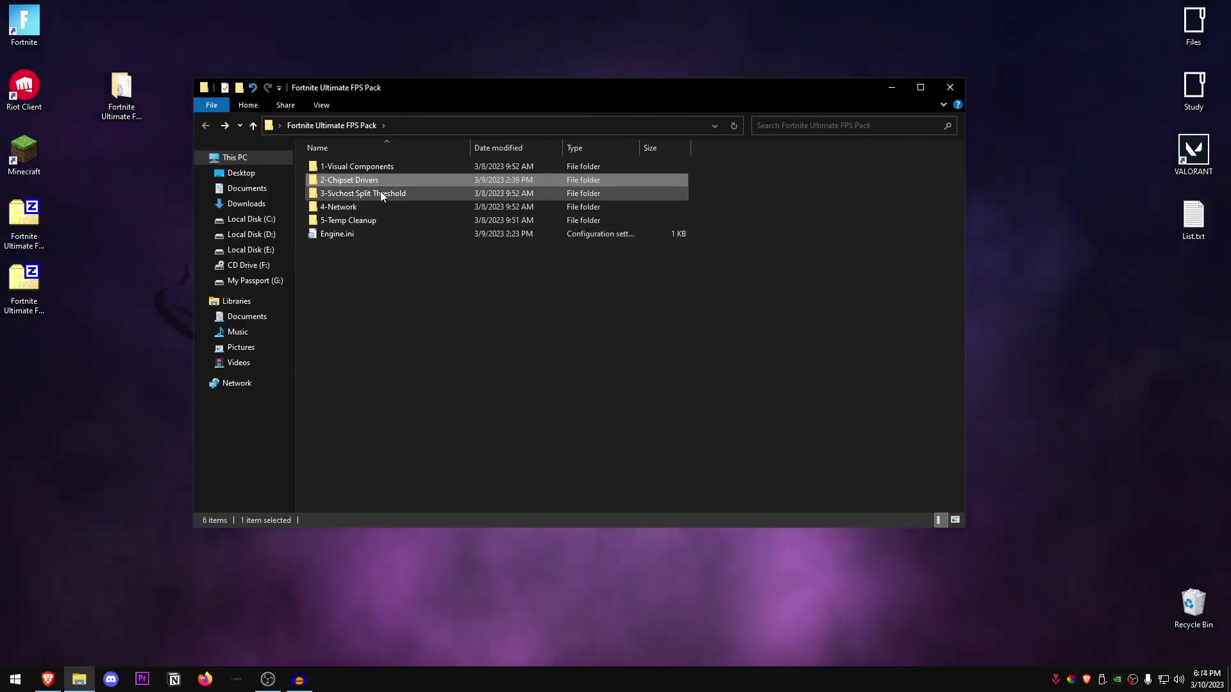
{"action": "double_click", "coordinate": [382, 193]}
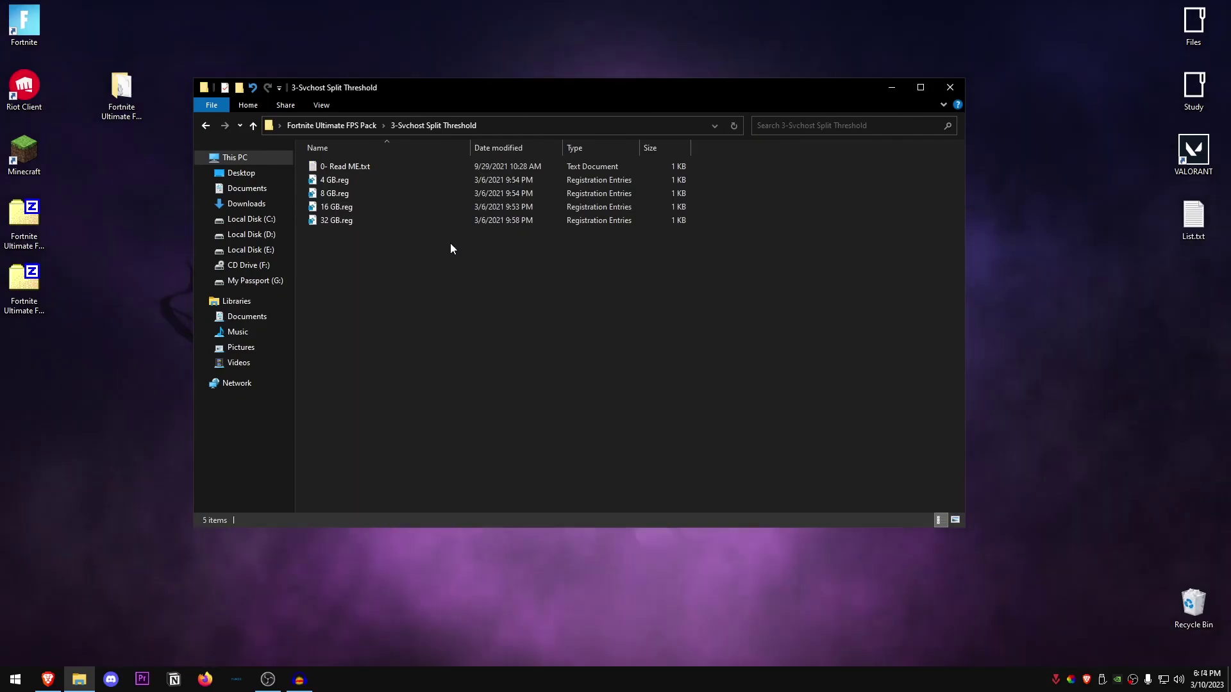
{"action": "double_click", "coordinate": [363, 166]}
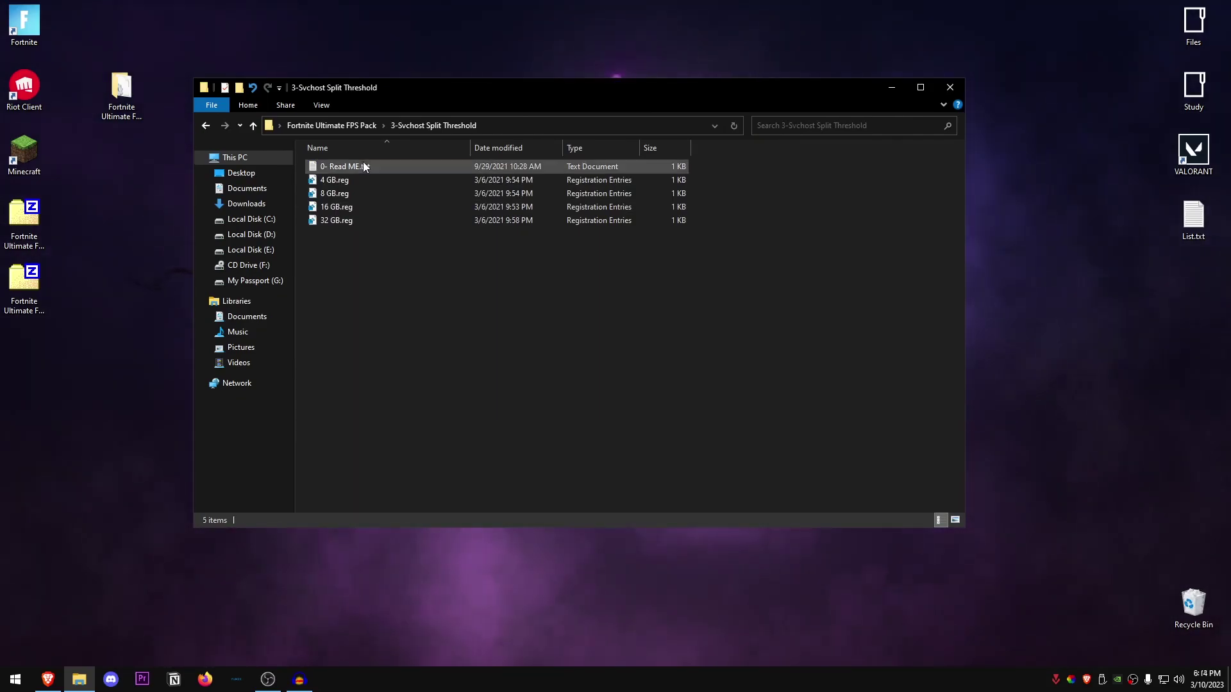
{"action": "left_click_drag", "start_coordinate": [667, 198], "coordinate": [390, 164]}
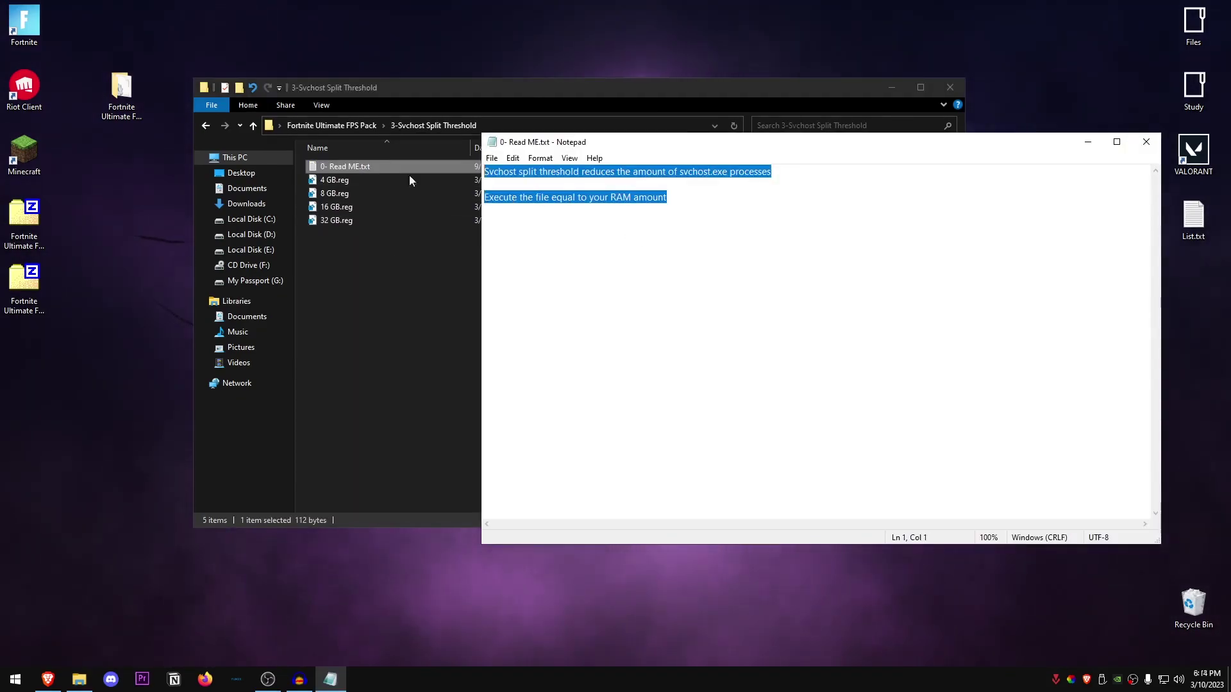
{"action": "left_click", "coordinate": [679, 199]}
{"action": "left_click_drag", "start_coordinate": [520, 200], "coordinate": [789, 201]}
{"action": "left_click", "coordinate": [656, 227]}
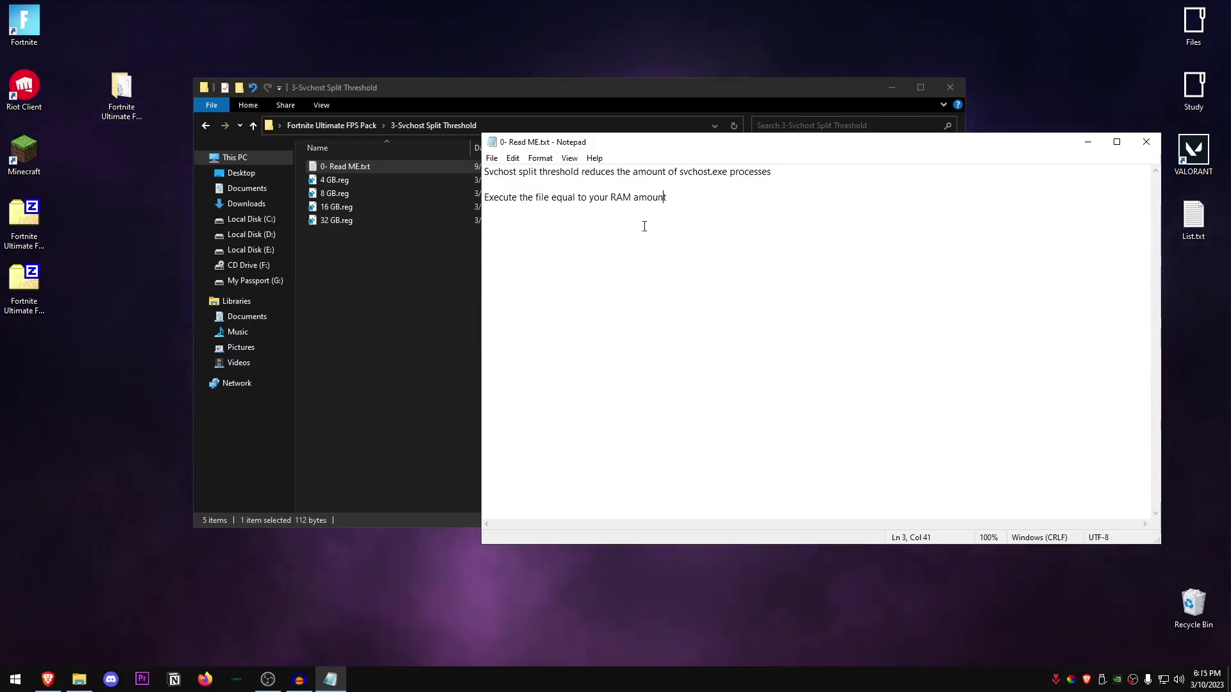
{"action": "left_click", "coordinate": [1146, 142]}
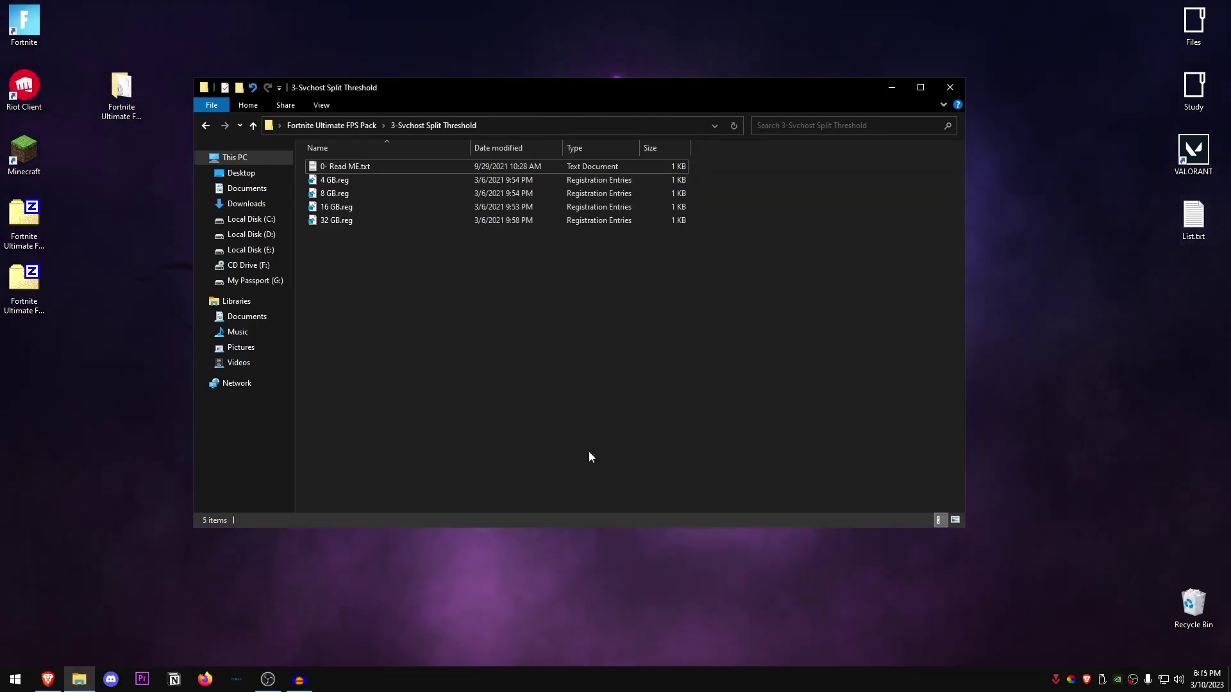
Check the amount of installed memory in Task Manager's performance data and close Task Manager
{"action": "right_click", "coordinate": [648, 680]}
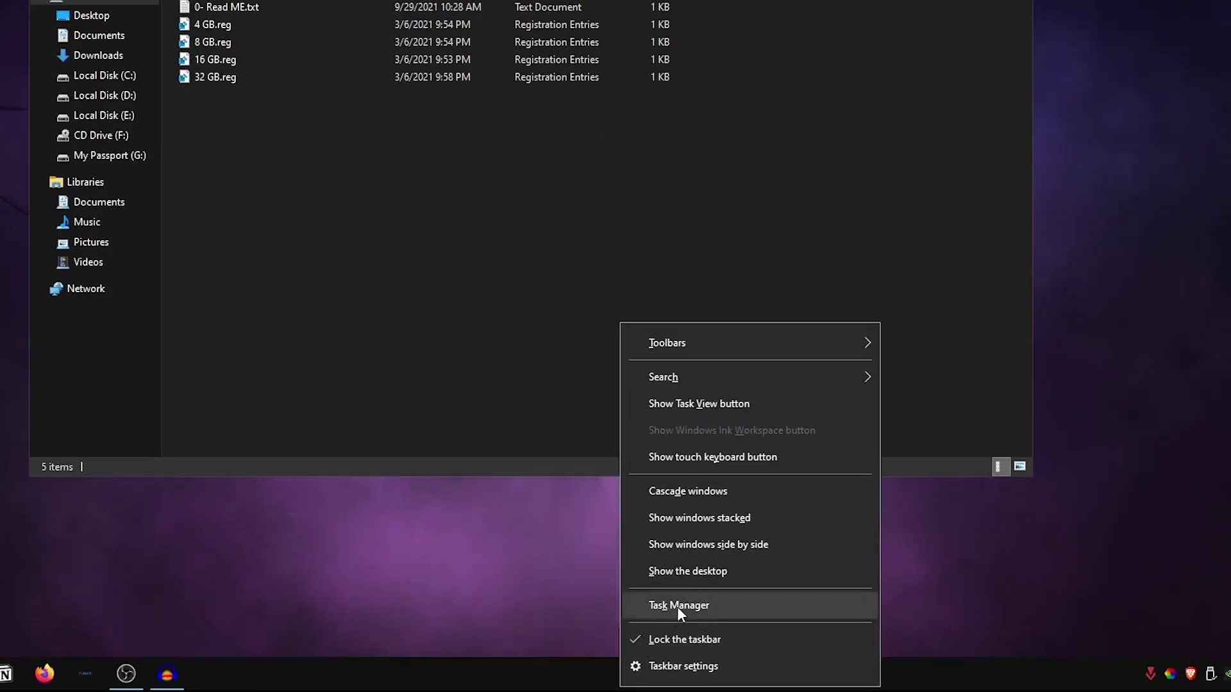
{"action": "left_click", "coordinate": [677, 607]}
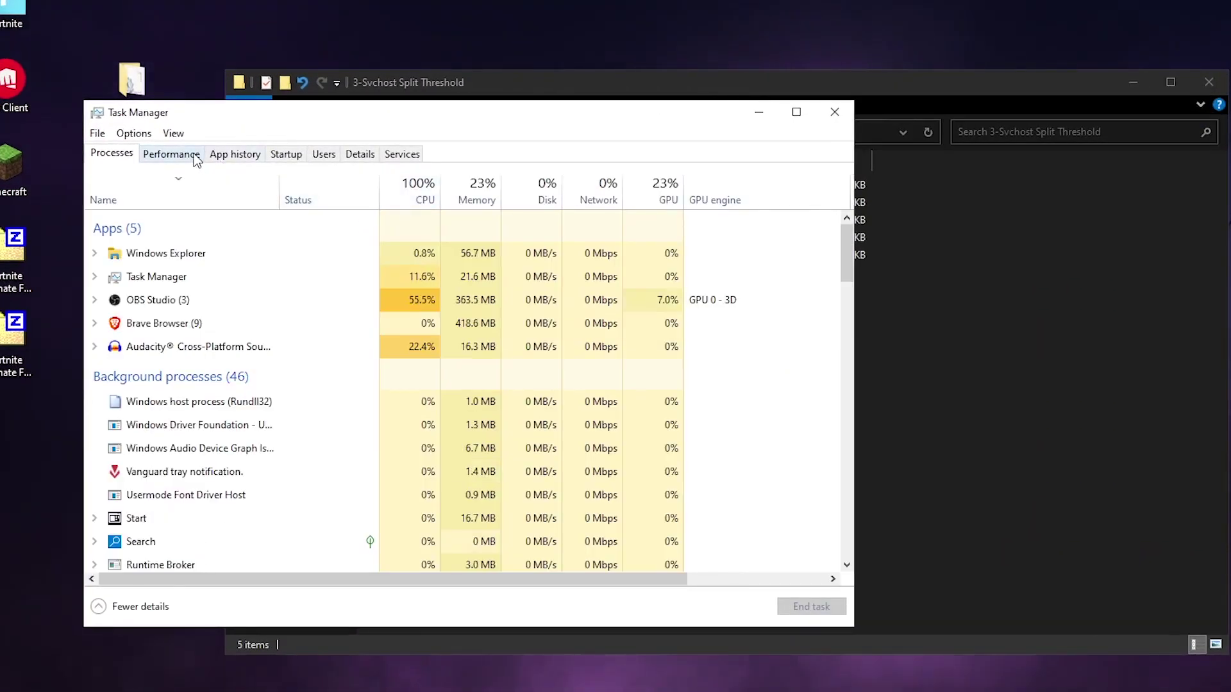
{"action": "left_click", "coordinate": [170, 155]}
{"action": "left_click", "coordinate": [195, 253]}
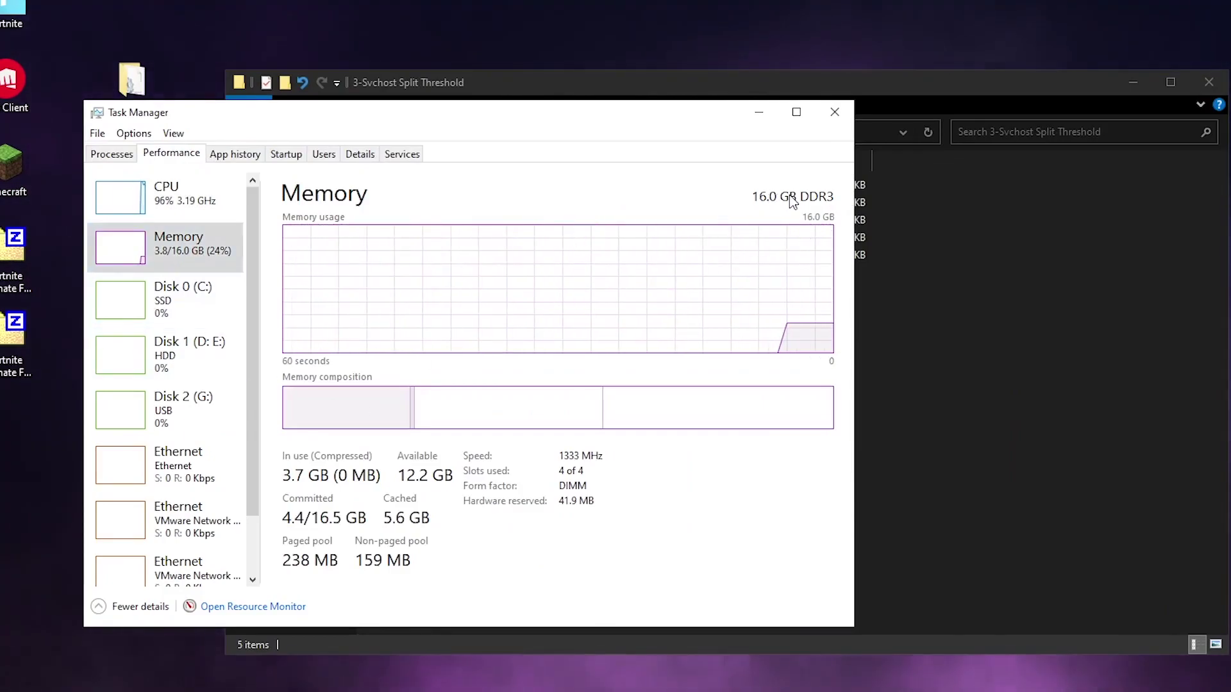
{"action": "left_click", "coordinate": [834, 113]}
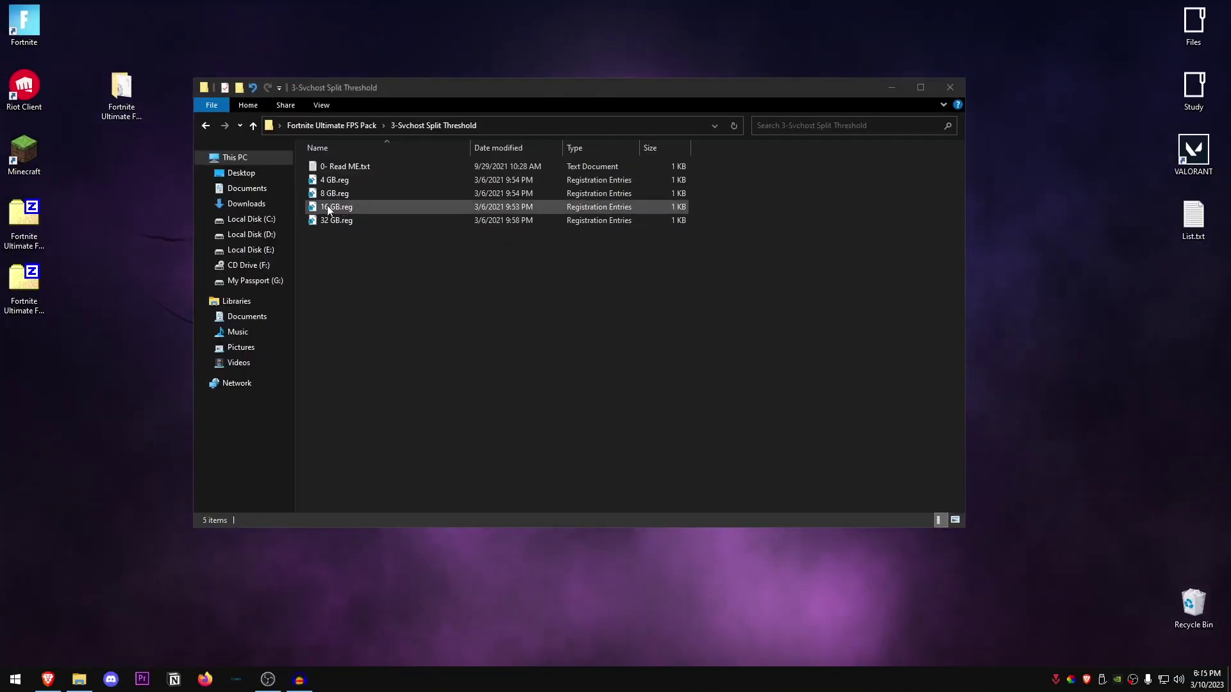
Merge 16 GB.reg from the 3-Svchost Split Threshold folder into the registry
{"action": "double_click", "coordinate": [331, 207]}
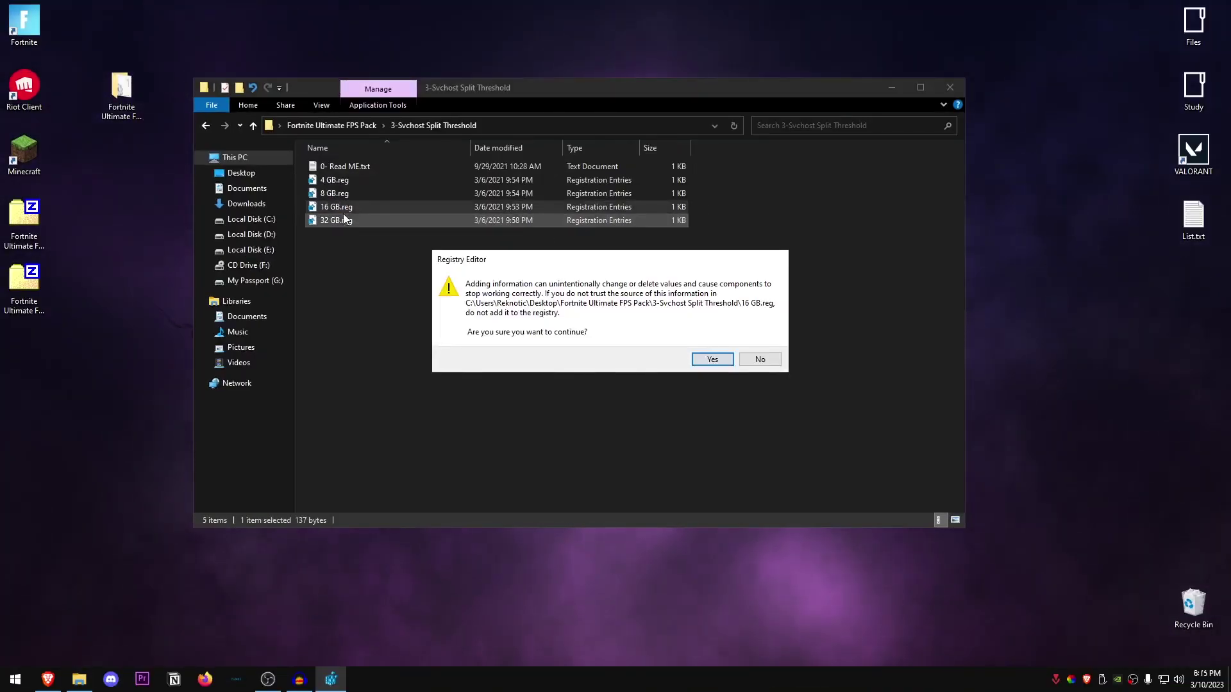
{"action": "left_click", "coordinate": [729, 359]}
{"action": "left_click", "coordinate": [759, 341]}
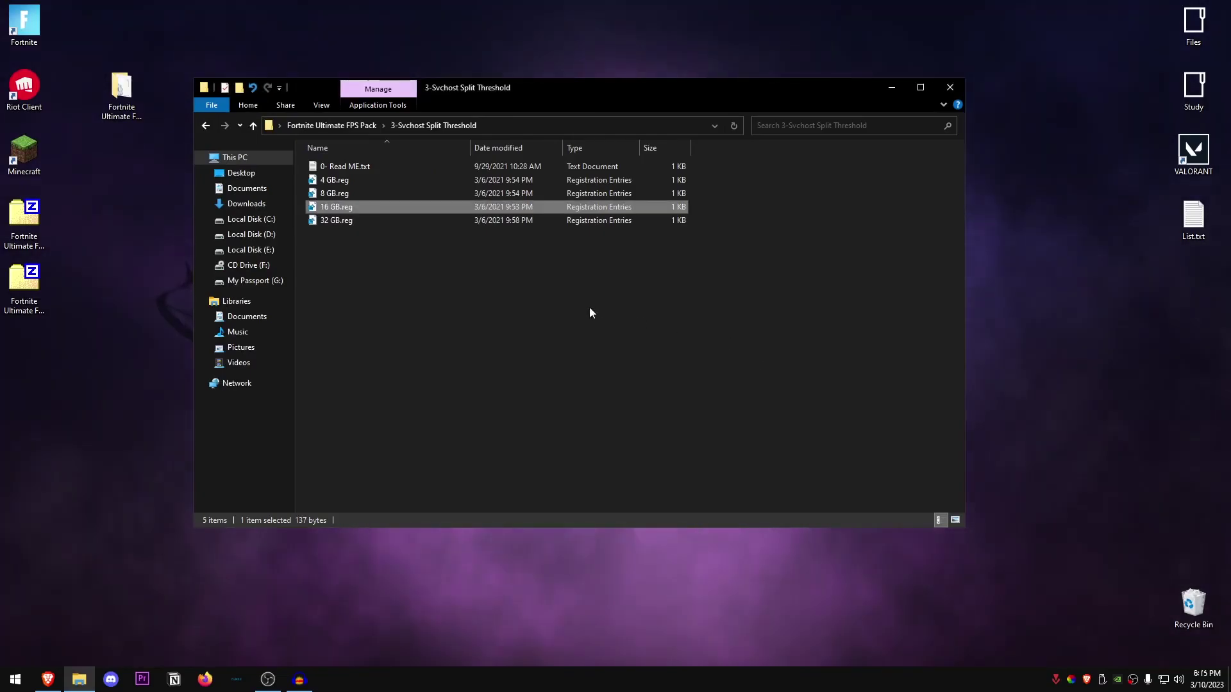
{"action": "left_click", "coordinate": [330, 222]}
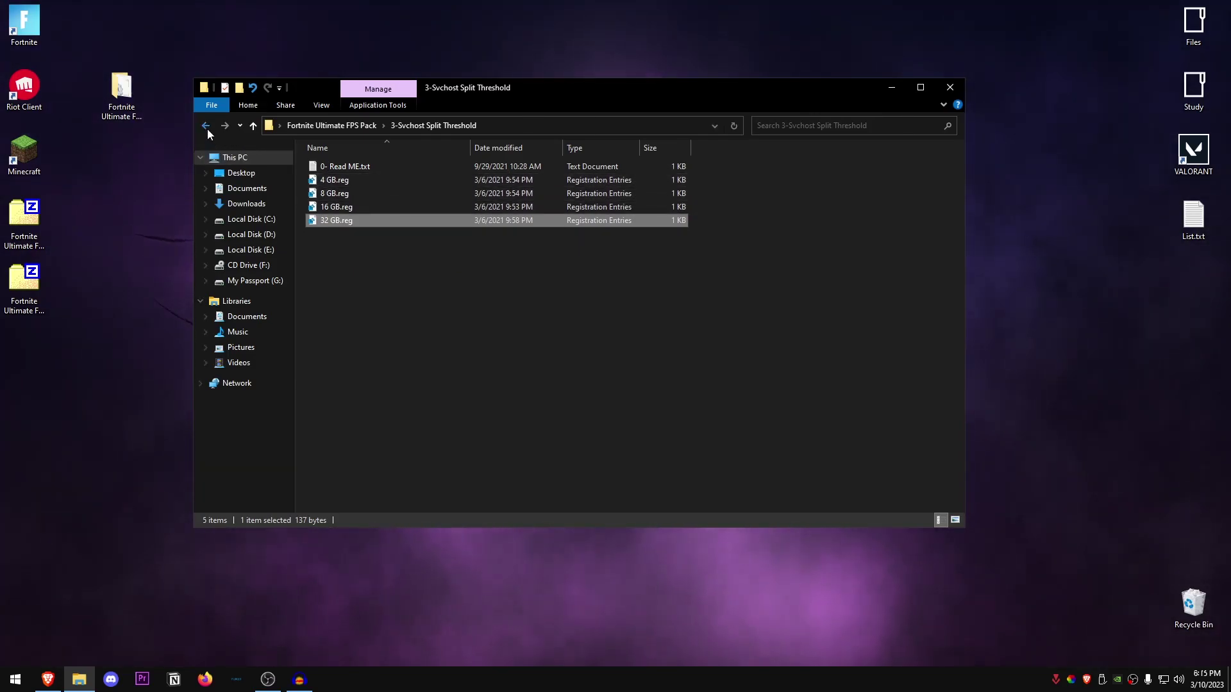
Read 0-Read ME.txt in the pack's 4-Network folder and close it
{"action": "left_click", "coordinate": [207, 129]}
{"action": "double_click", "coordinate": [338, 204]}
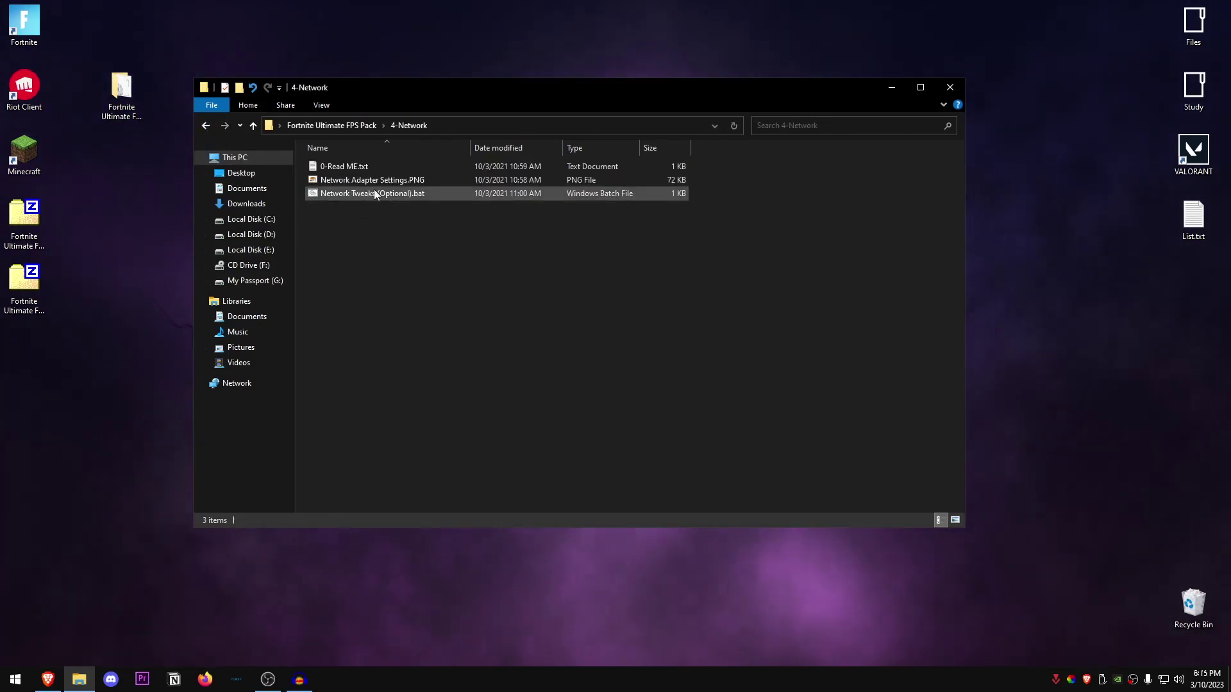
{"action": "double_click", "coordinate": [357, 168]}
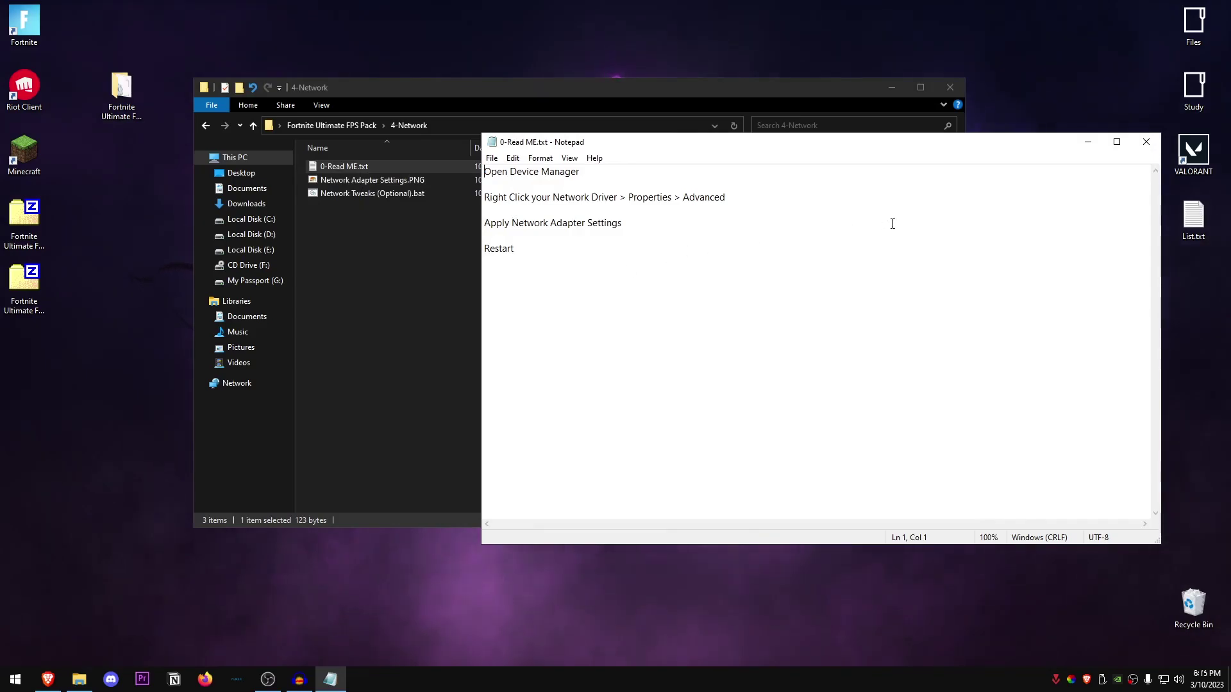
{"action": "left_click", "coordinate": [1146, 144]}
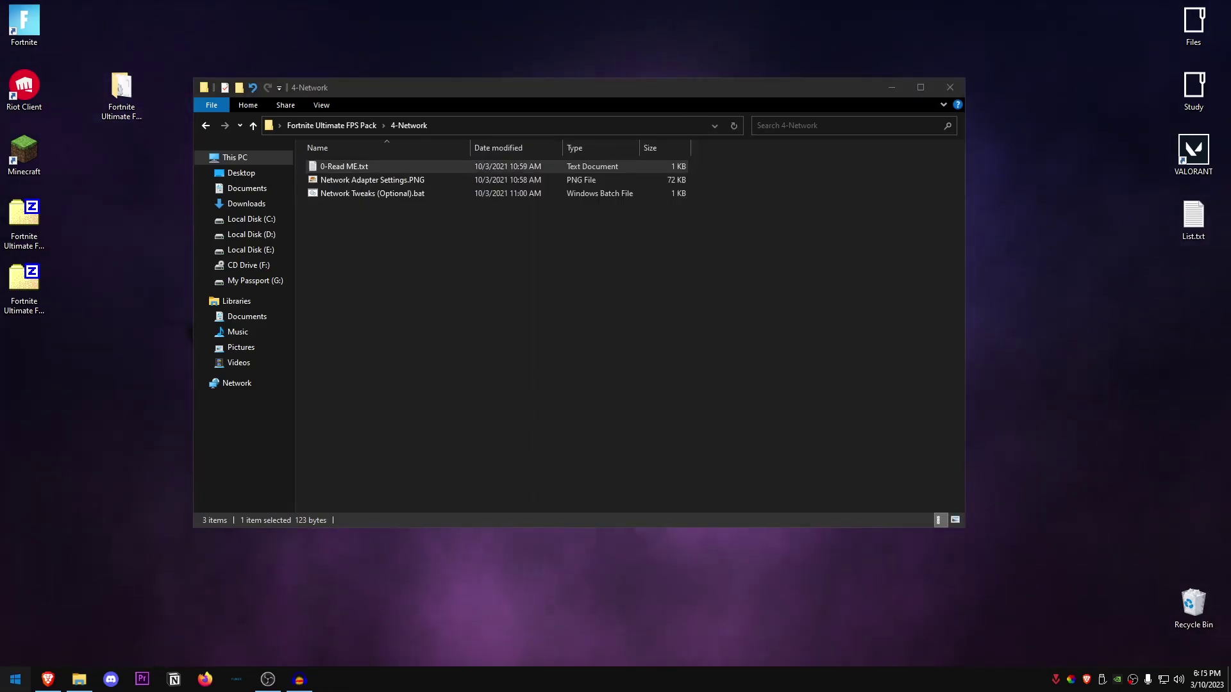
Open Device Manager and select the Intel(R) 82579LM Gigabit Network Connection among the network adapters
{"action": "key", "text": "super"}
{"action": "type", "text": "device manager"}
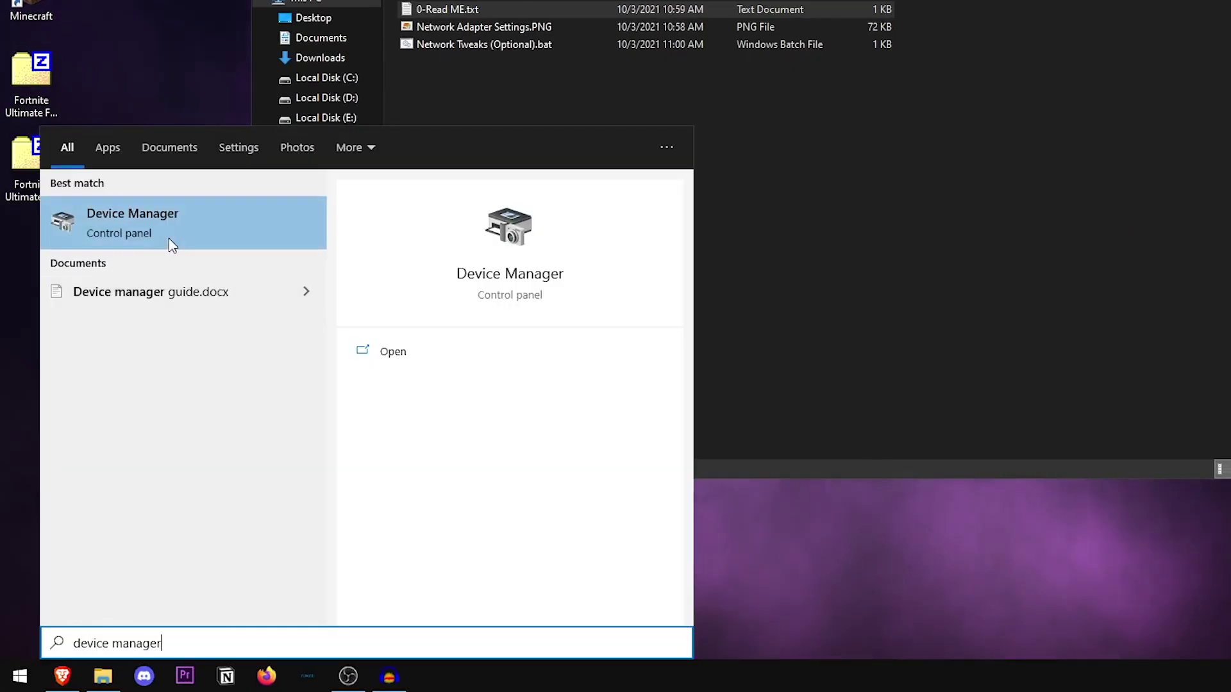
{"action": "left_click", "coordinate": [182, 222]}
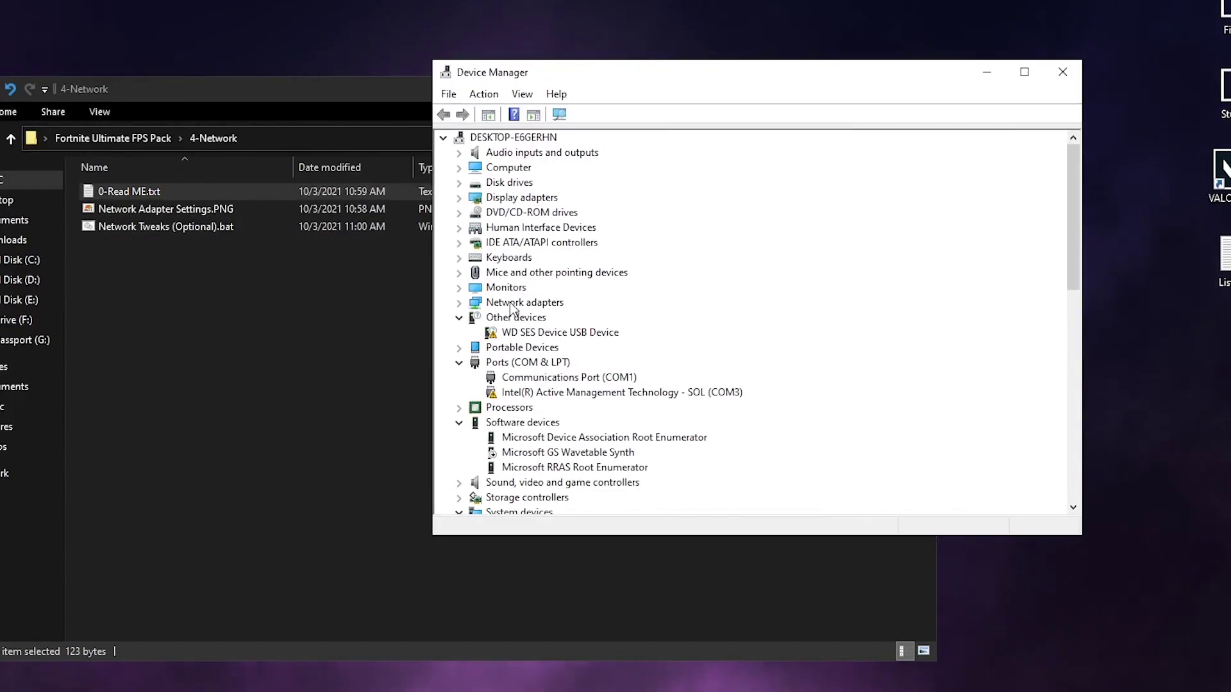
{"action": "left_click", "coordinate": [459, 302]}
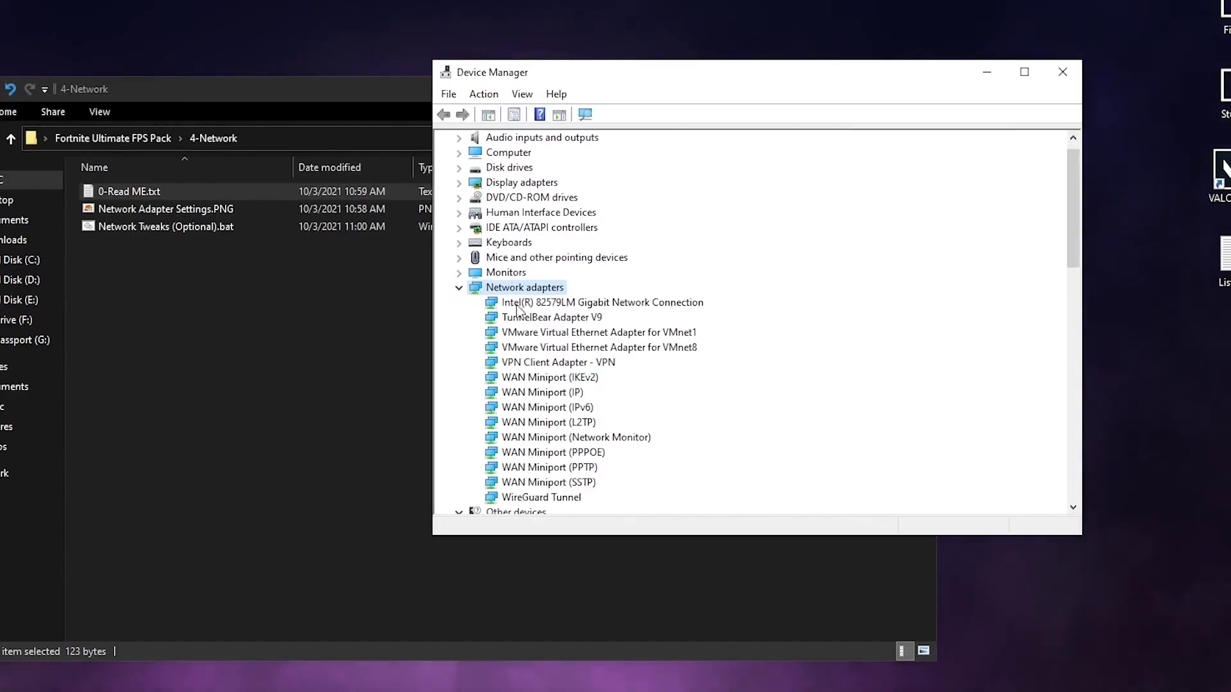
{"action": "left_click", "coordinate": [632, 303]}
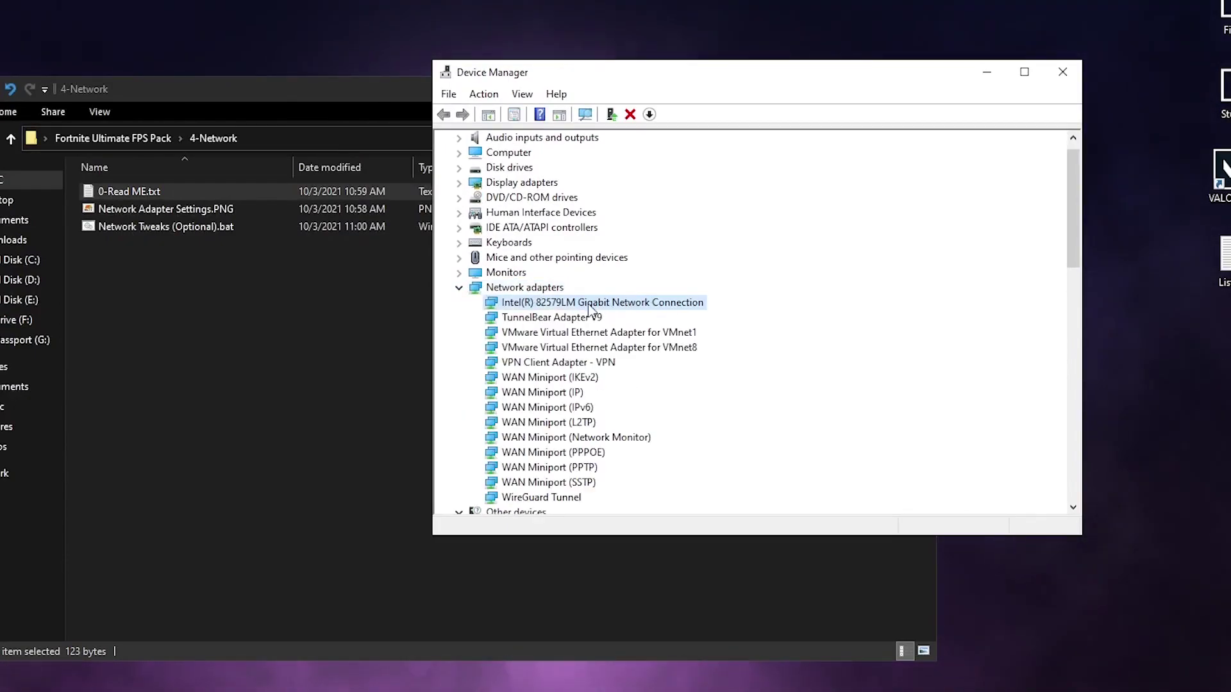
{"action": "scroll", "coordinate": [558, 269], "scroll_direction": "down", "scroll_amount": 1}
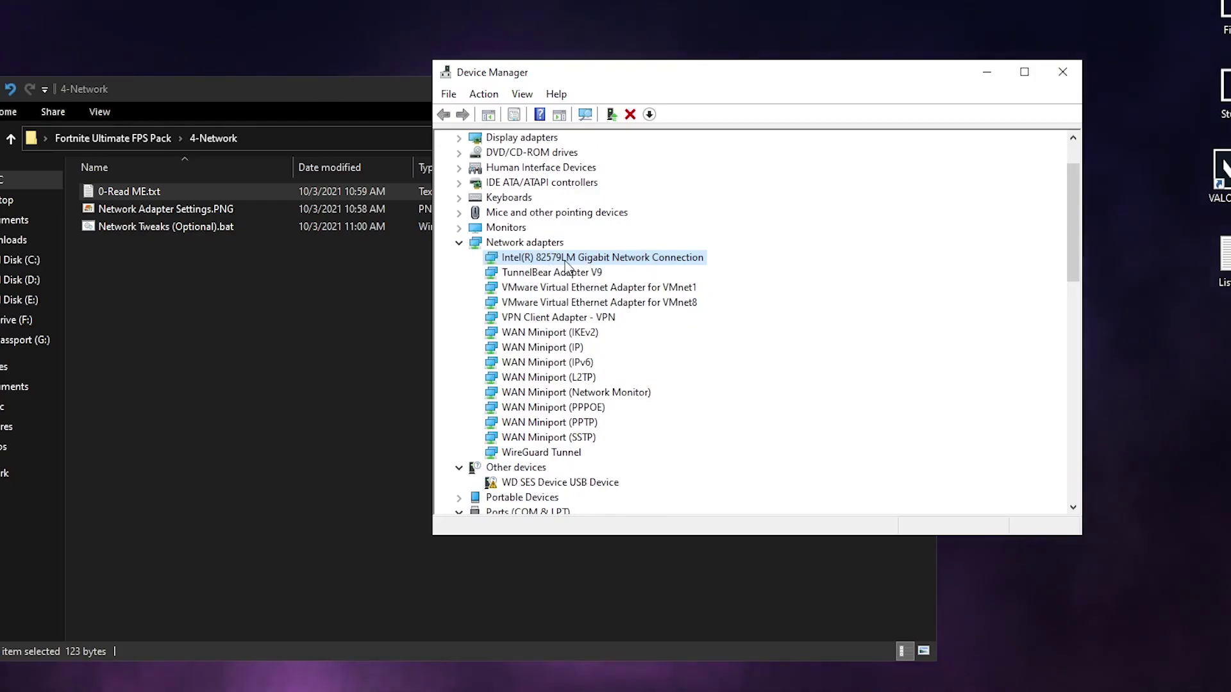
Examine the power management and advanced properties of the Intel 82579LM network adapter
{"action": "right_click", "coordinate": [682, 259]}
{"action": "left_click", "coordinate": [721, 432]}
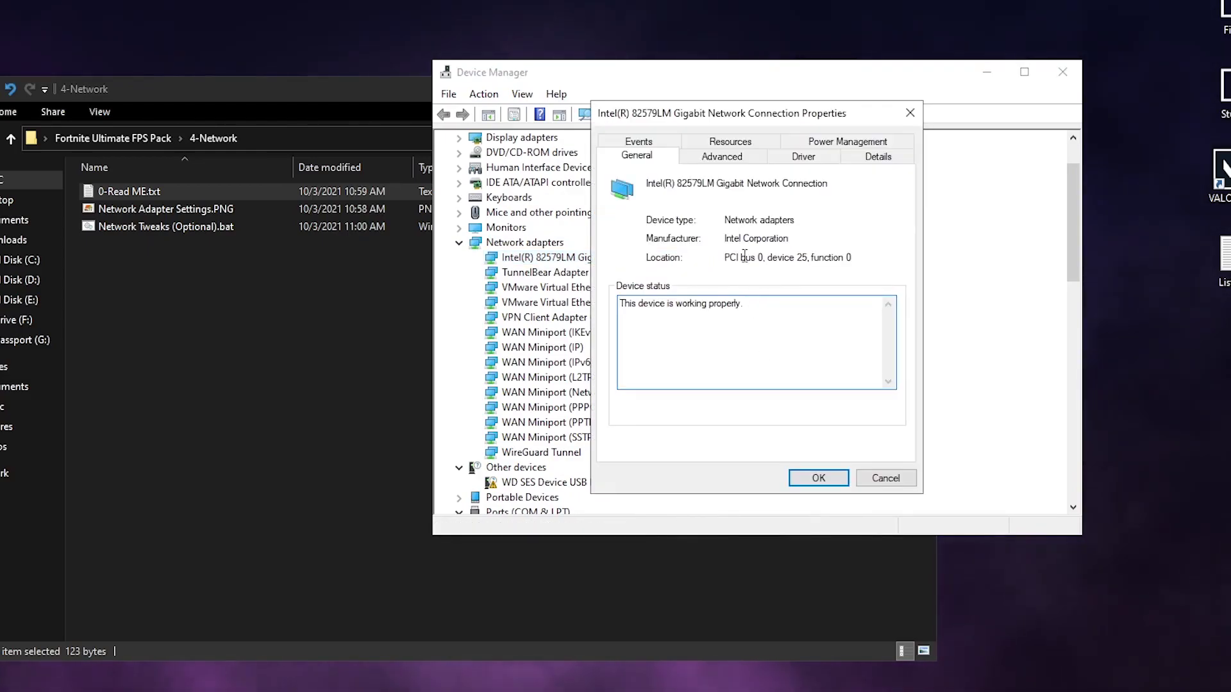
{"action": "left_click", "coordinate": [840, 143]}
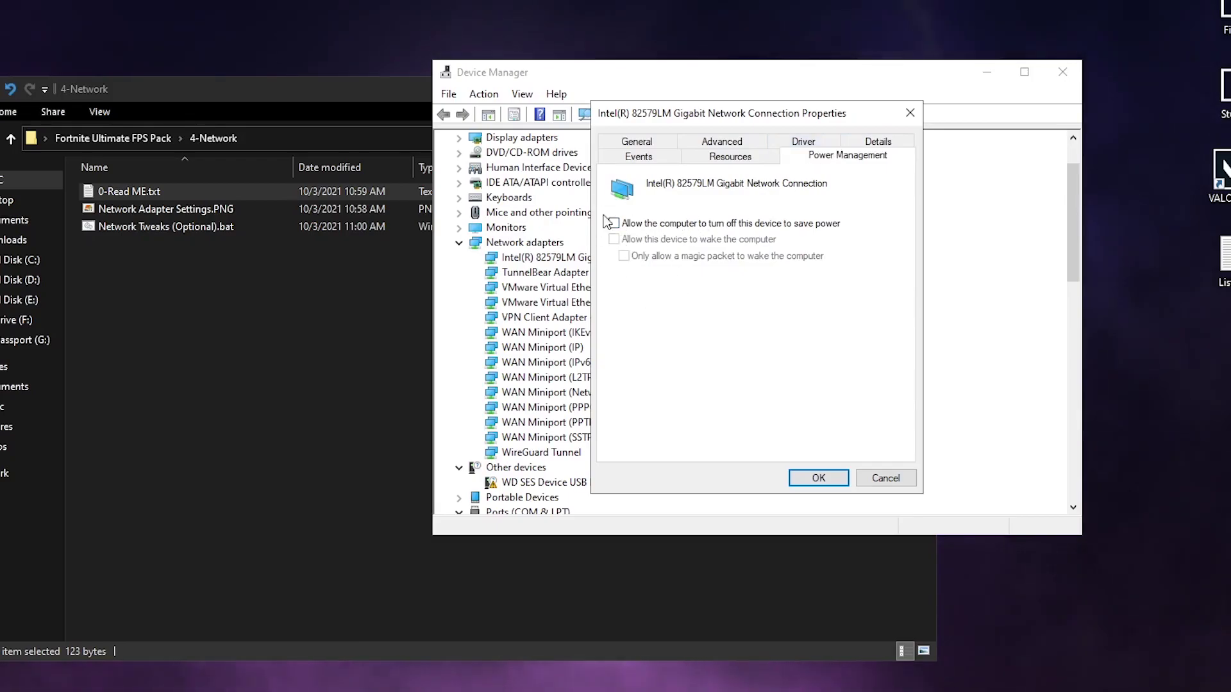
{"action": "left_click", "coordinate": [732, 143]}
Open Network Adapter Settings.PNG from the 4-Network folder and place the Intel 82579LM adapter's advanced properties beside it
{"action": "left_click", "coordinate": [115, 209]}
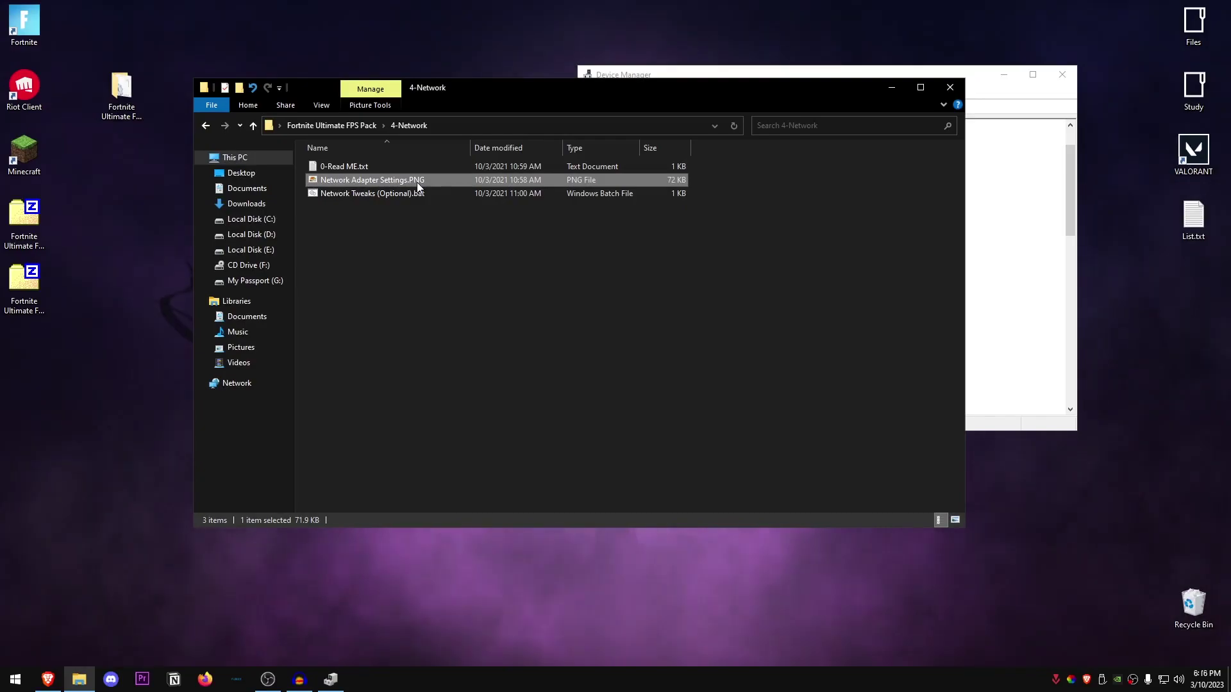
{"action": "key", "text": "Return"}
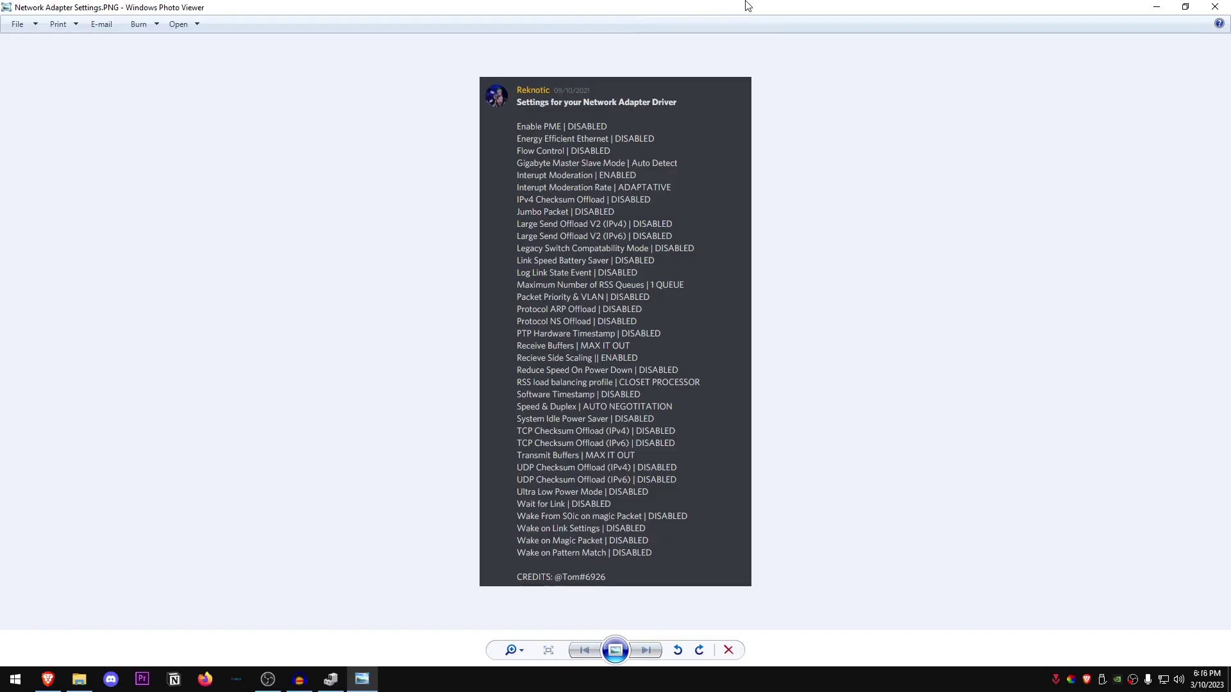
{"action": "left_click", "coordinate": [1071, 266]}
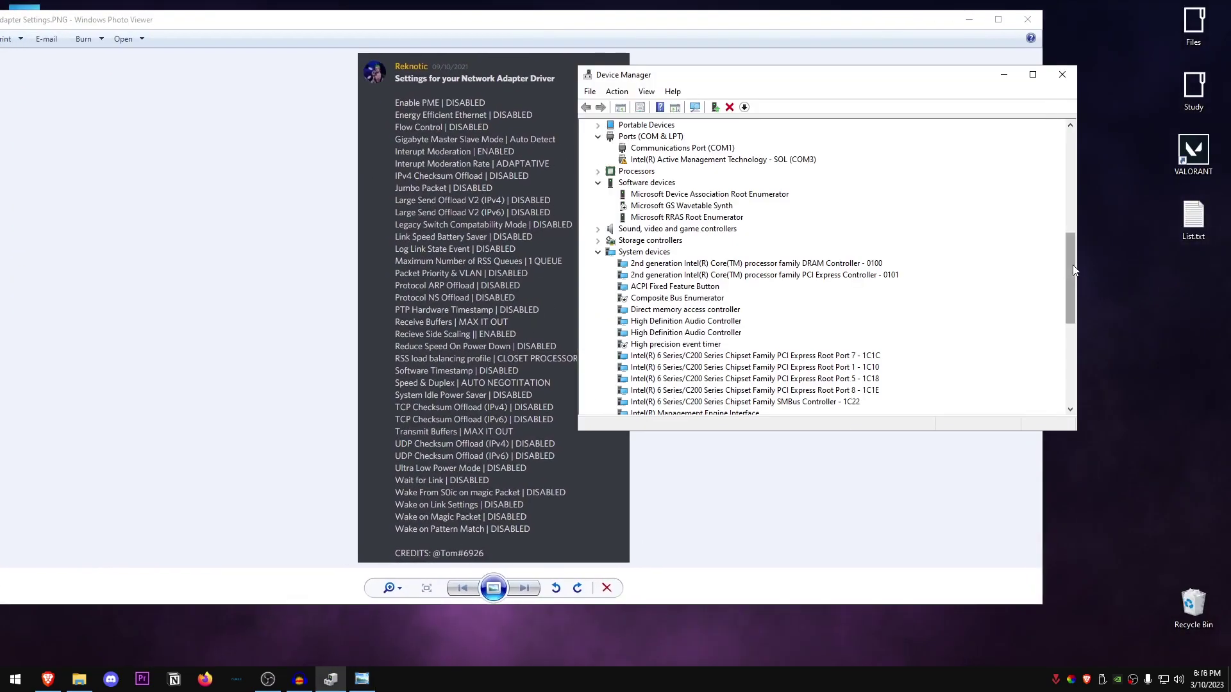
{"action": "mouse_move", "coordinate": [330, 678]}
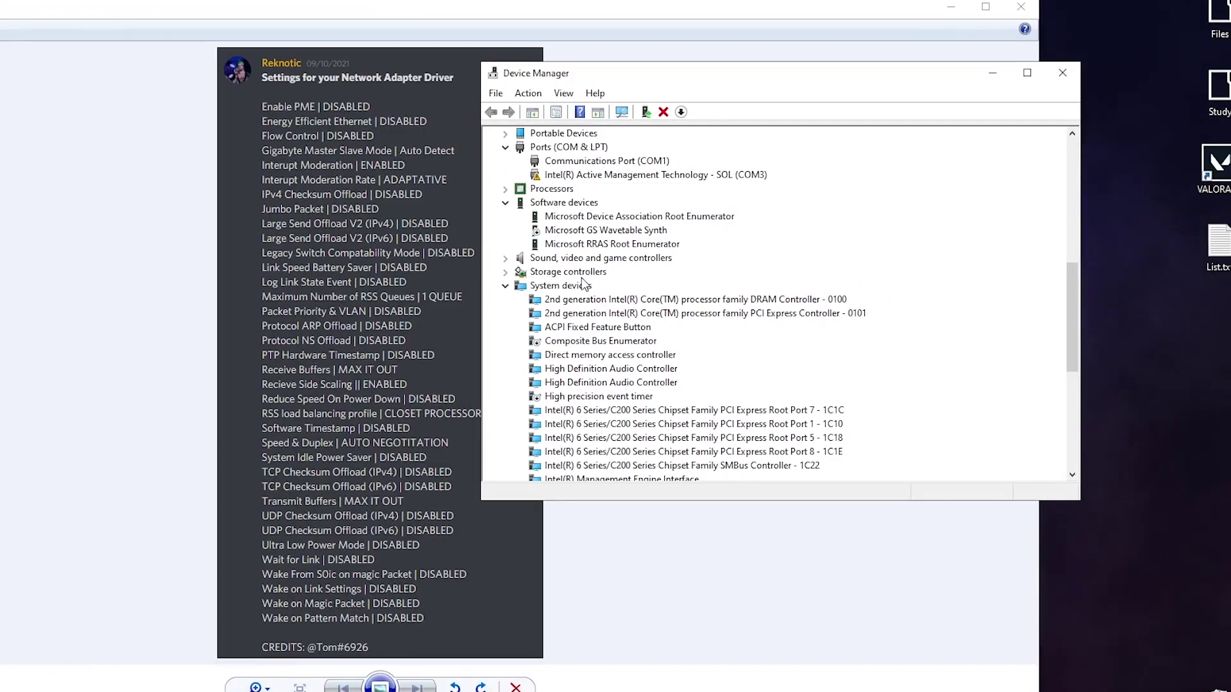
{"action": "scroll", "coordinate": [585, 284], "scroll_direction": "up", "scroll_amount": 8}
{"action": "right_click", "coordinate": [706, 244]}
{"action": "left_click", "coordinate": [753, 328]}
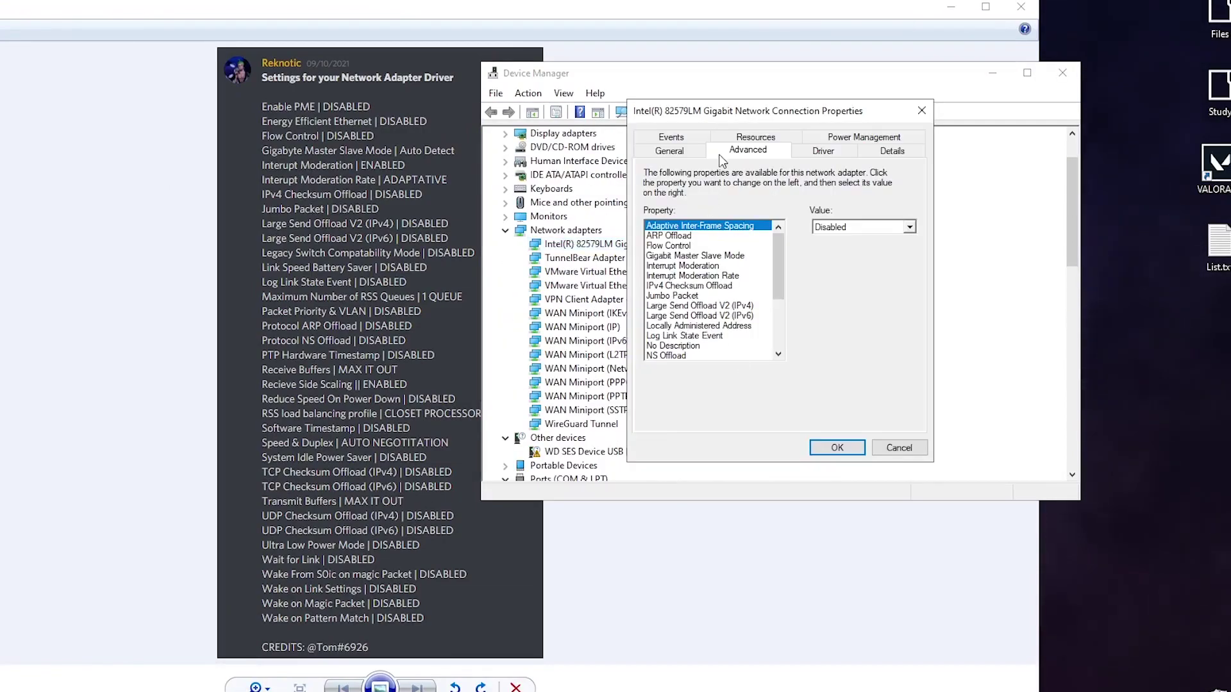
{"action": "left_click_drag", "start_coordinate": [720, 120], "coordinate": [671, 124]}
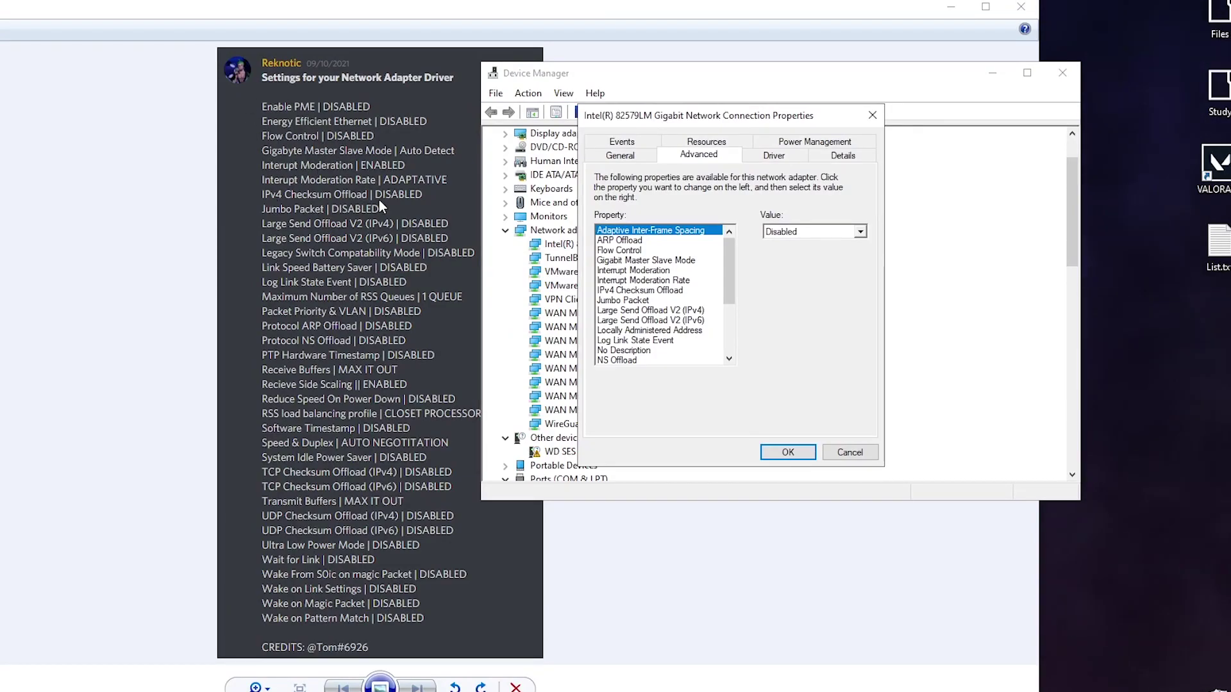
Set the Intel 82579LM adapter's Wait for Link property to Off
{"action": "scroll", "coordinate": [310, 550], "scroll_direction": "down", "scroll_amount": 5}
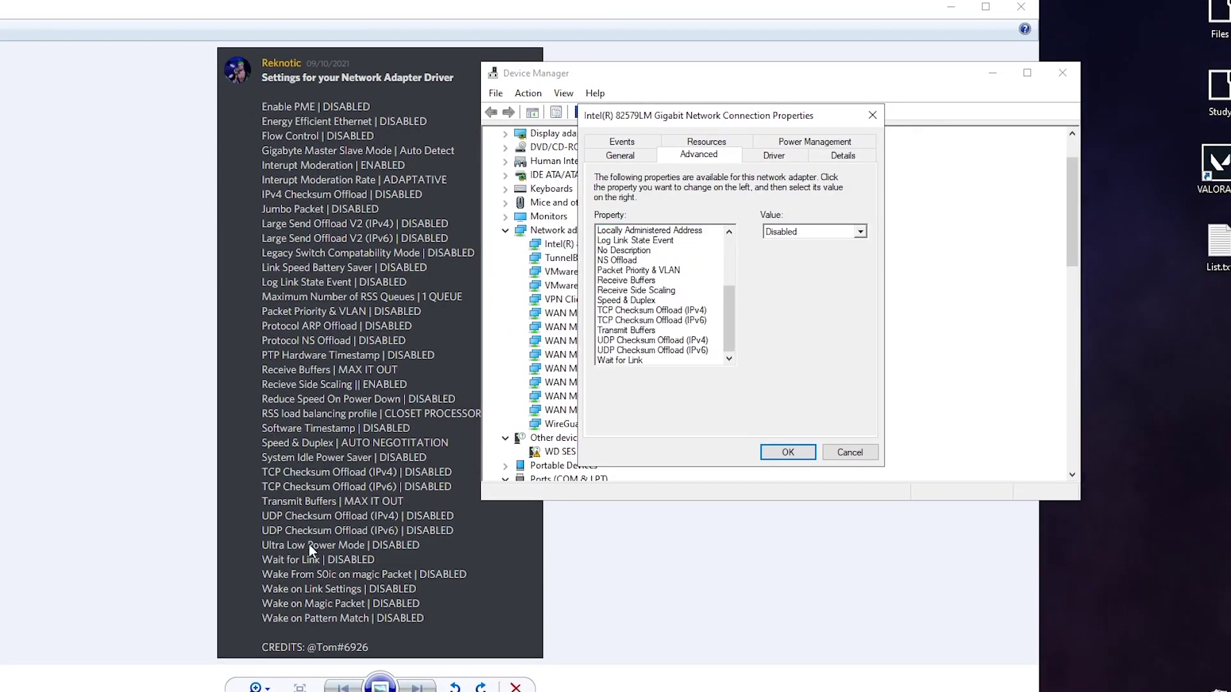
{"action": "left_click", "coordinate": [618, 360]}
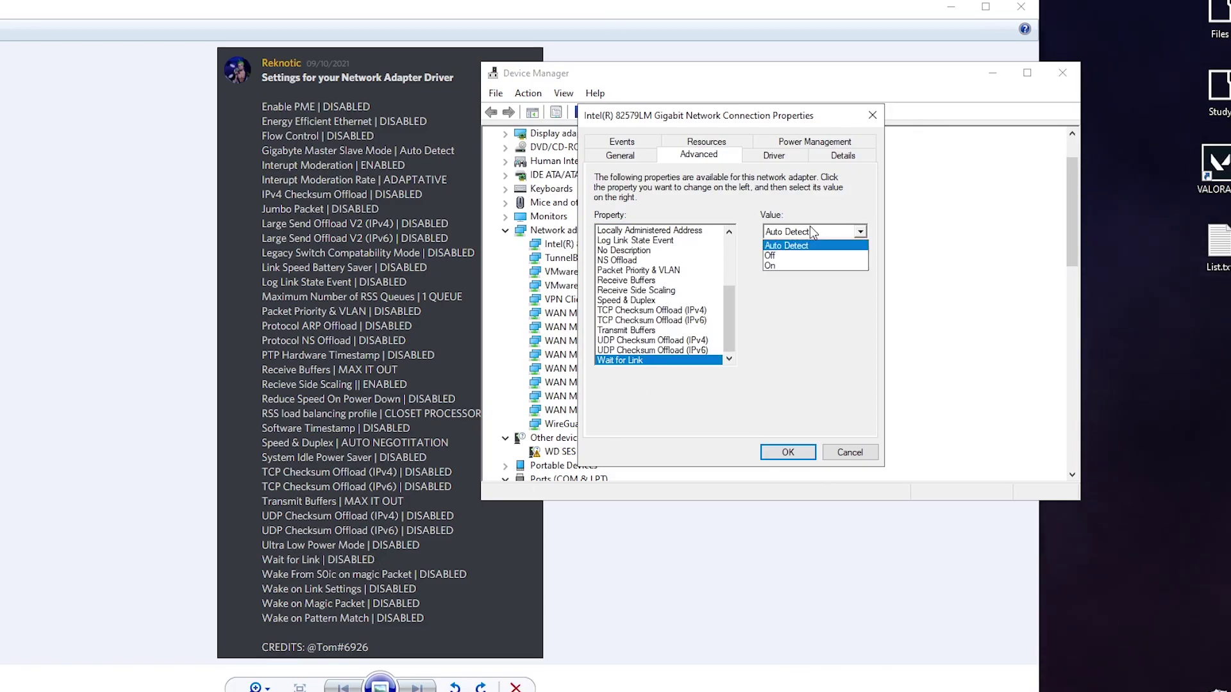
{"action": "left_click", "coordinate": [787, 255]}
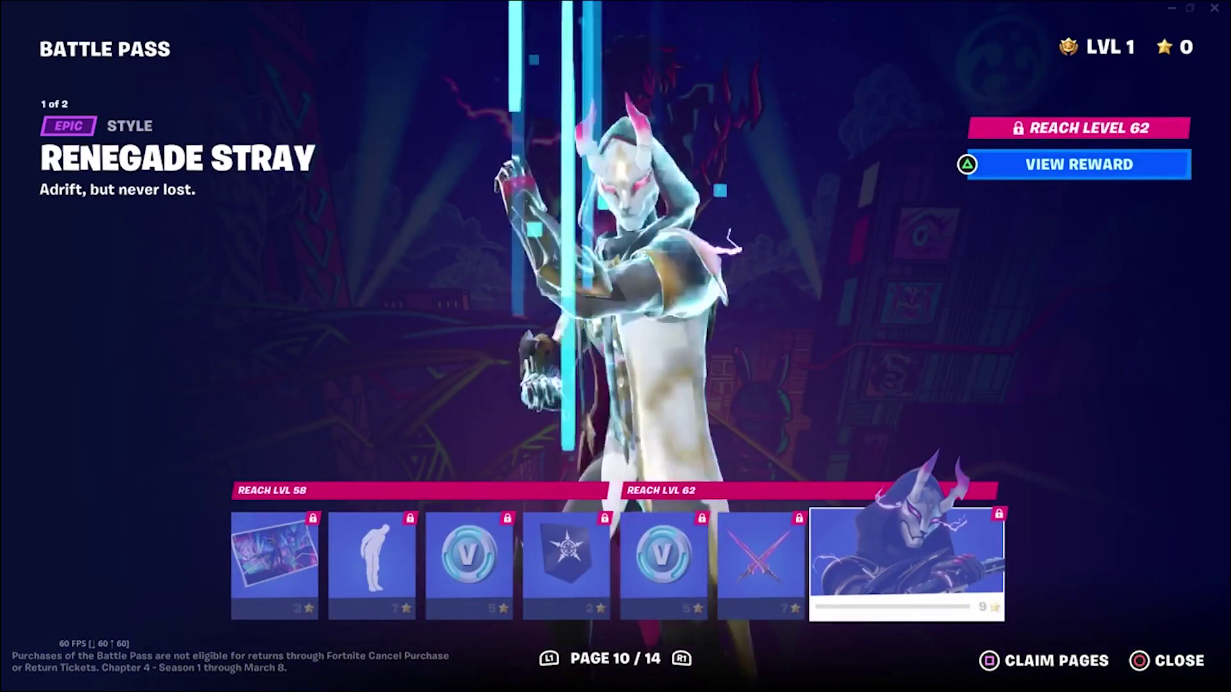
{"action": "key", "text": "v"}
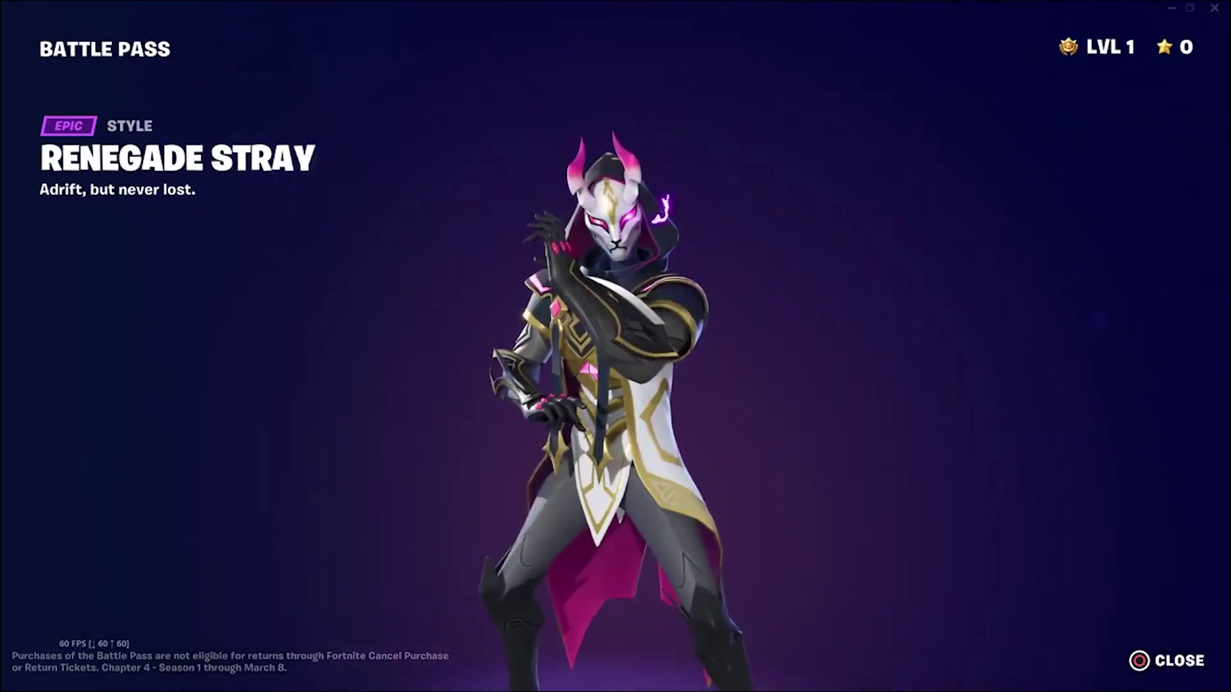
{"action": "key", "text": "v"}
{"action": "key", "text": "Right"}
{"action": "key", "text": "Right"}
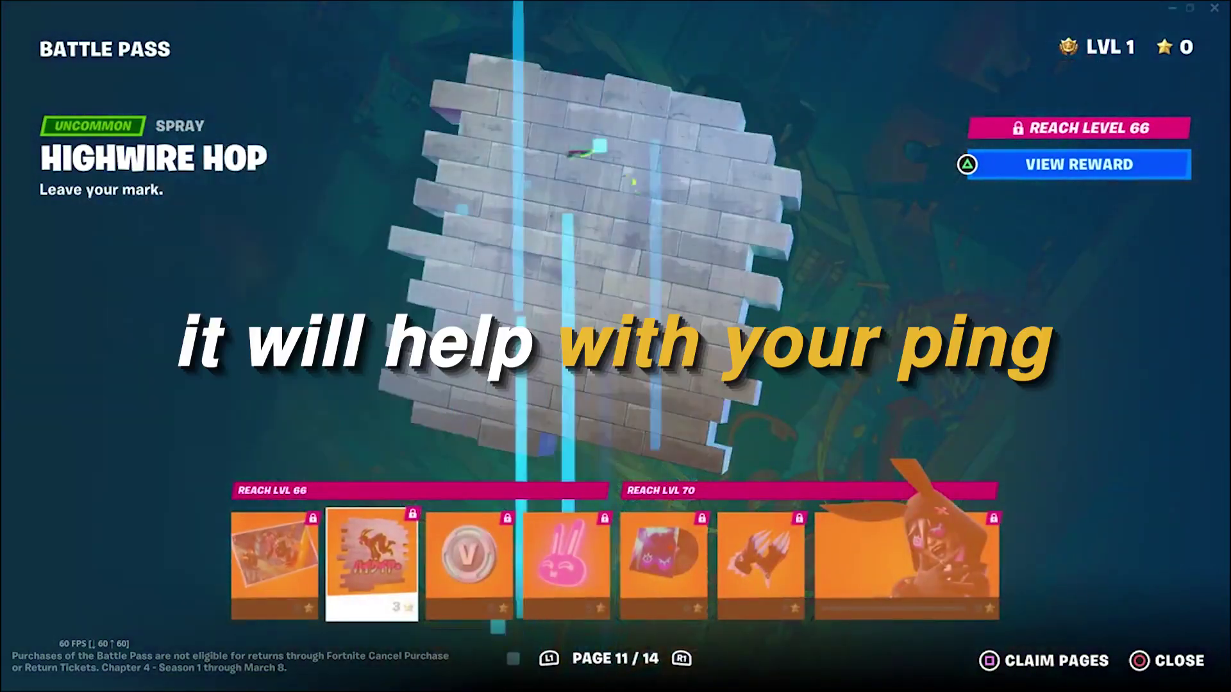
{"action": "key", "text": "Right"}
{"action": "key", "text": "Right"}
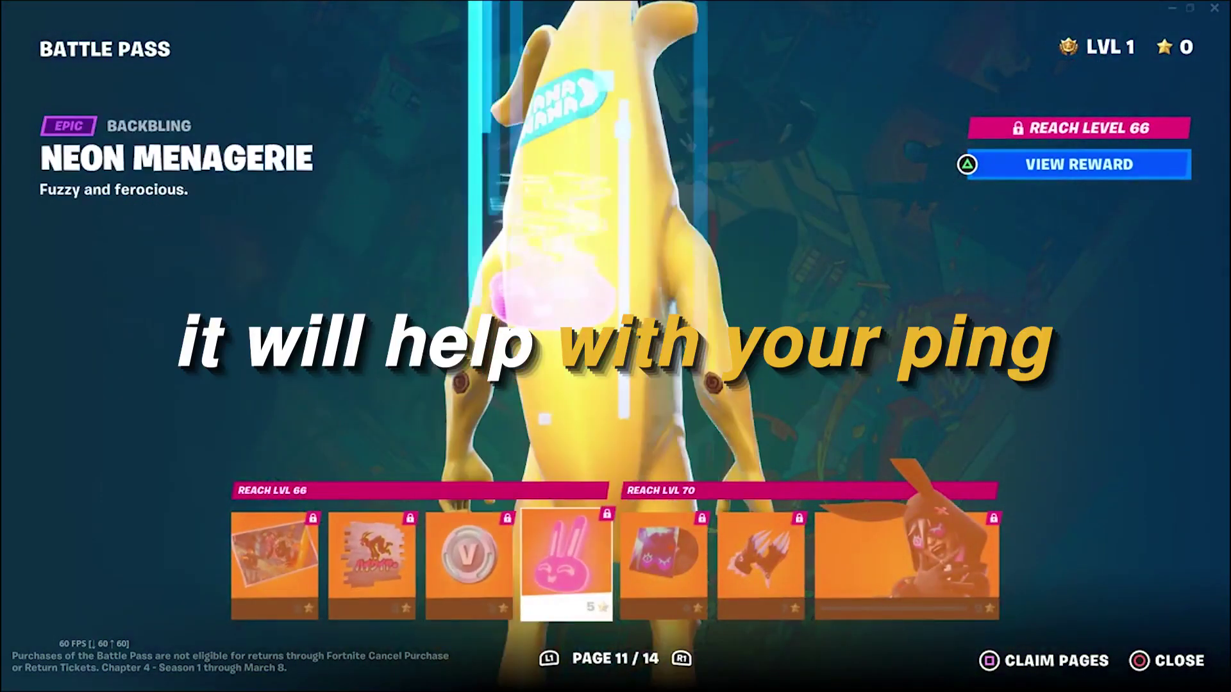
{"action": "key", "text": "Right"}
{"action": "key", "text": "Right"}
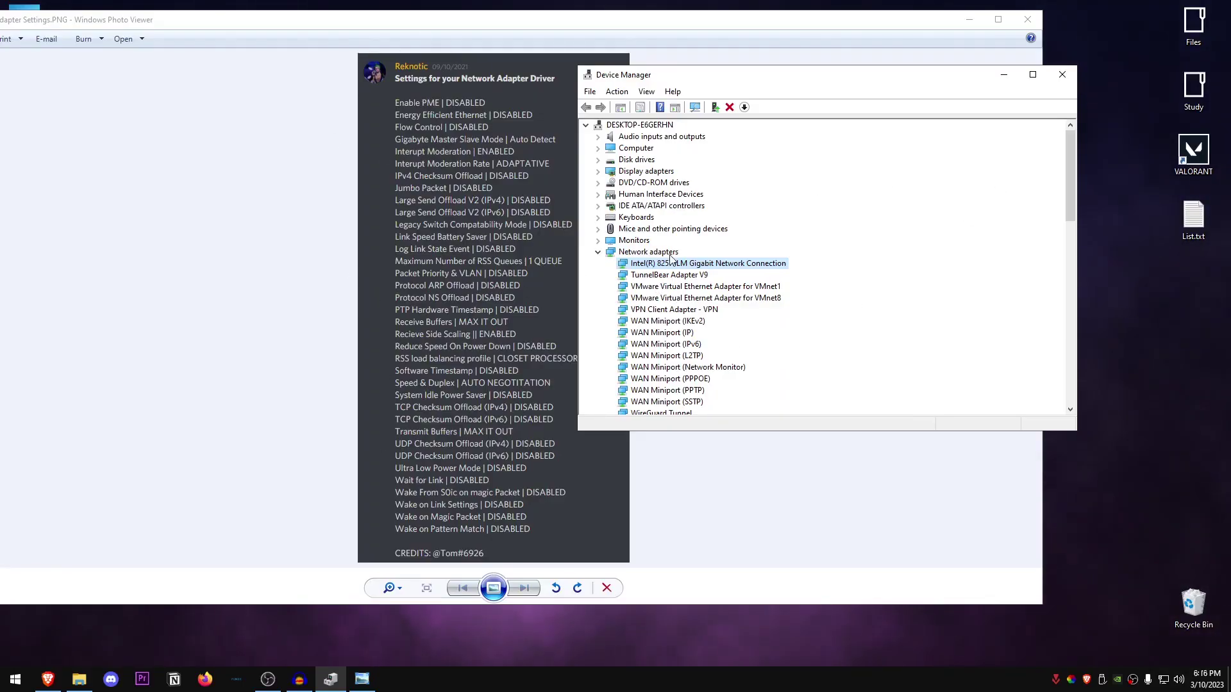
Close Device Manager and the adapter settings image, and run Network Tweaks (Optional).bat from the 4-Network folder
{"action": "left_click", "coordinate": [1061, 75]}
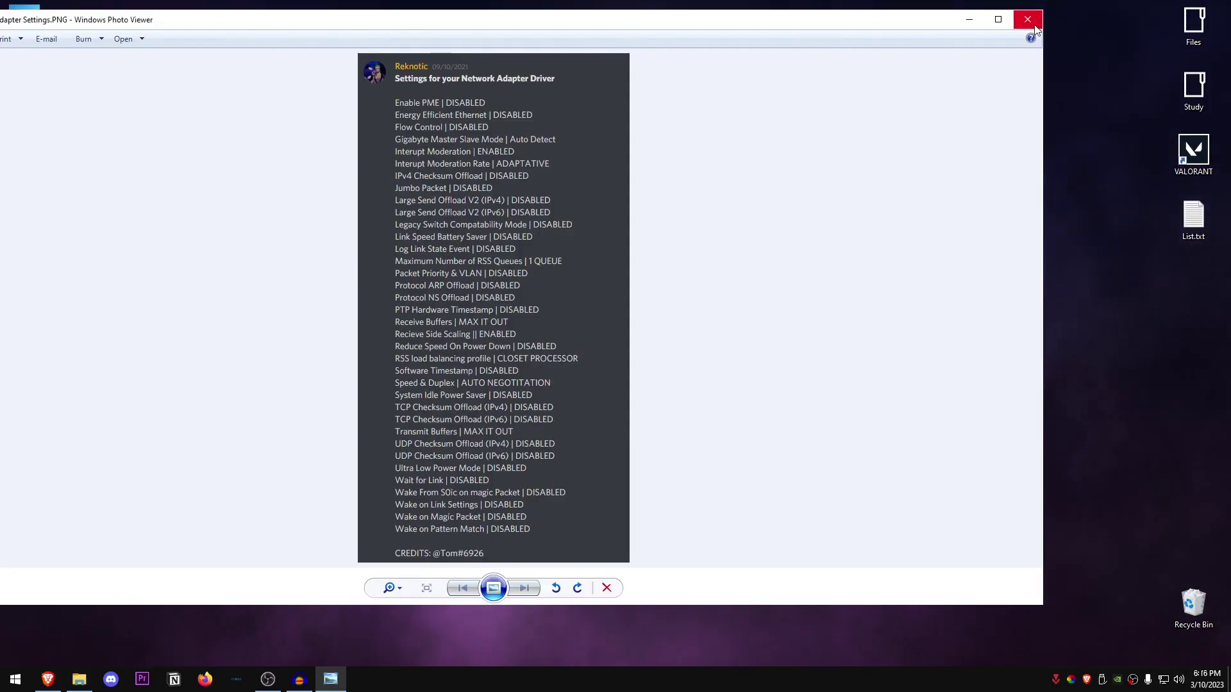
{"action": "left_click", "coordinate": [1029, 21]}
{"action": "left_click", "coordinate": [363, 194]}
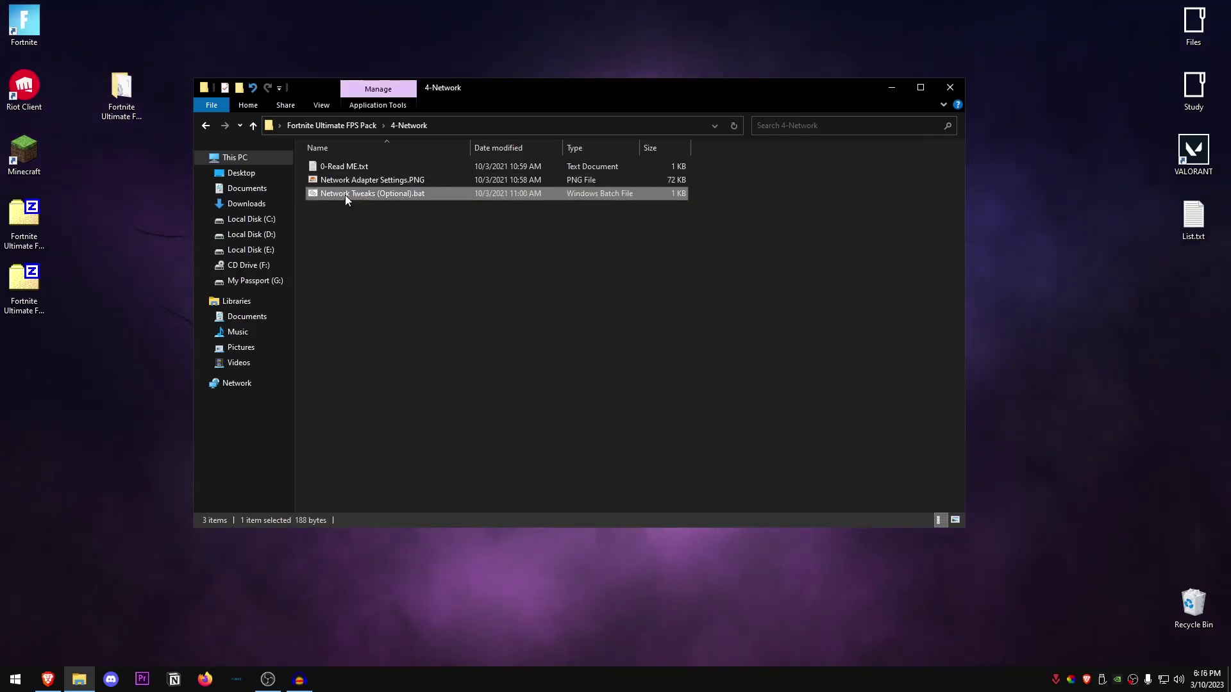
{"action": "right_click", "coordinate": [421, 194]}
{"action": "left_click", "coordinate": [495, 245]}
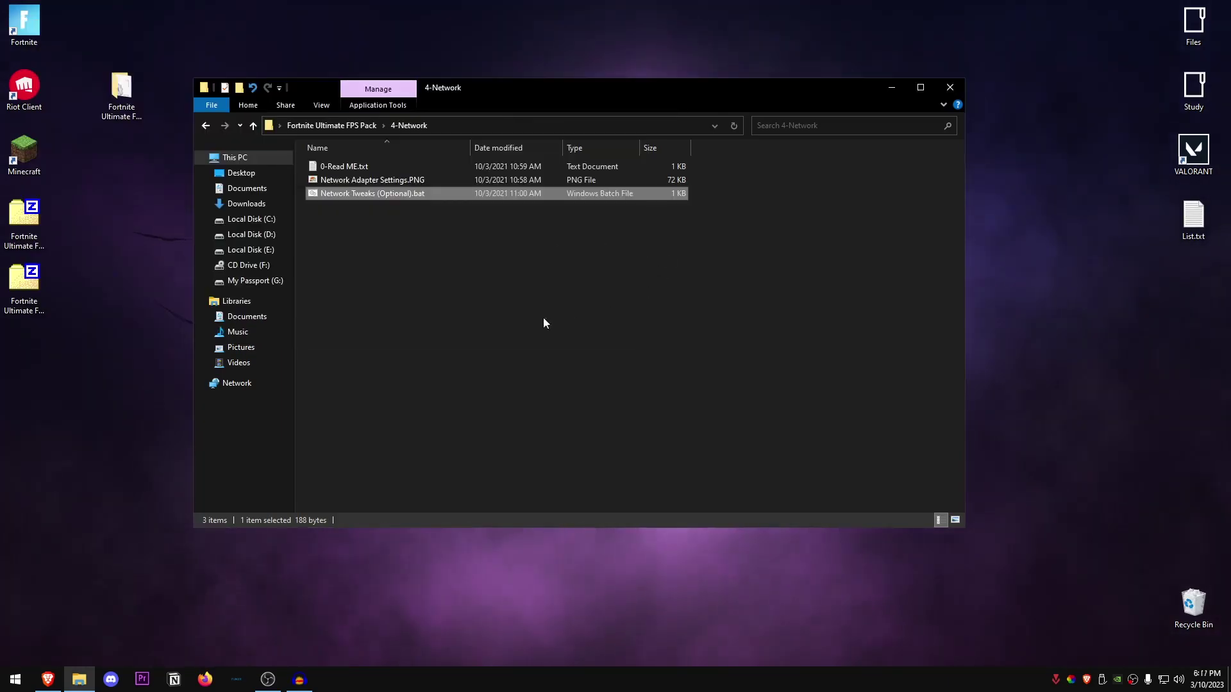
Delete everything in the Appdata Temp folder via the pack's 5-Temp Cleanup folder, skipping all files in use
{"action": "left_click", "coordinate": [205, 126]}
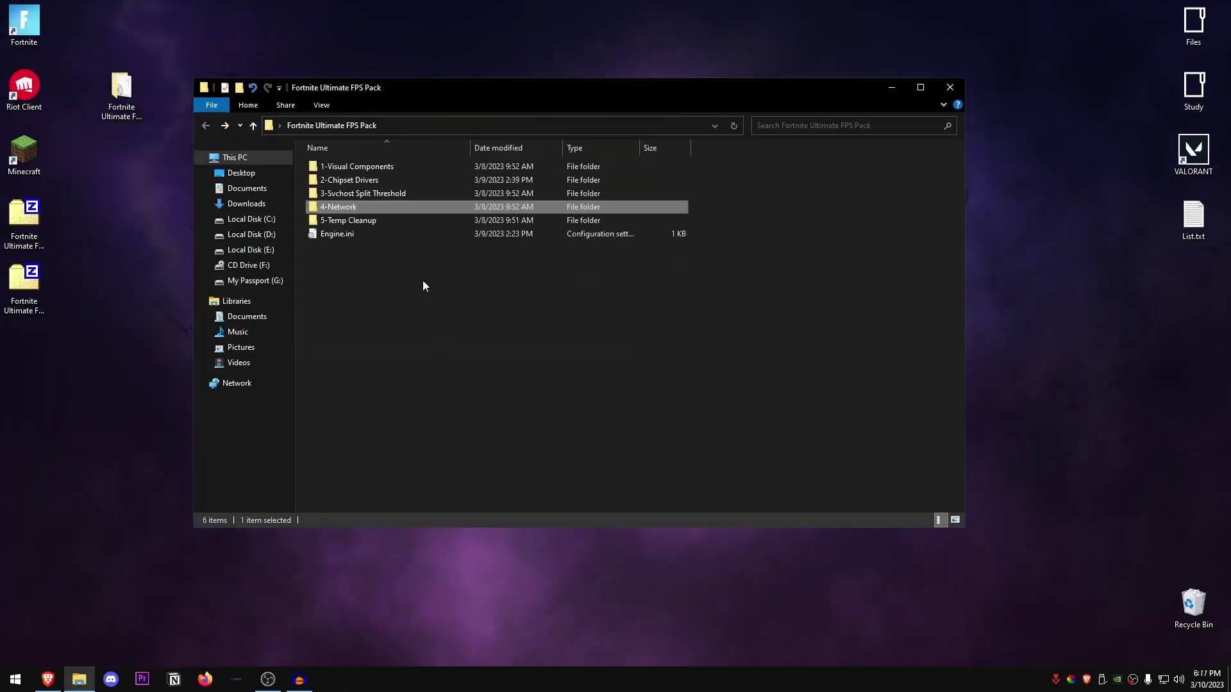
{"action": "double_click", "coordinate": [370, 224]}
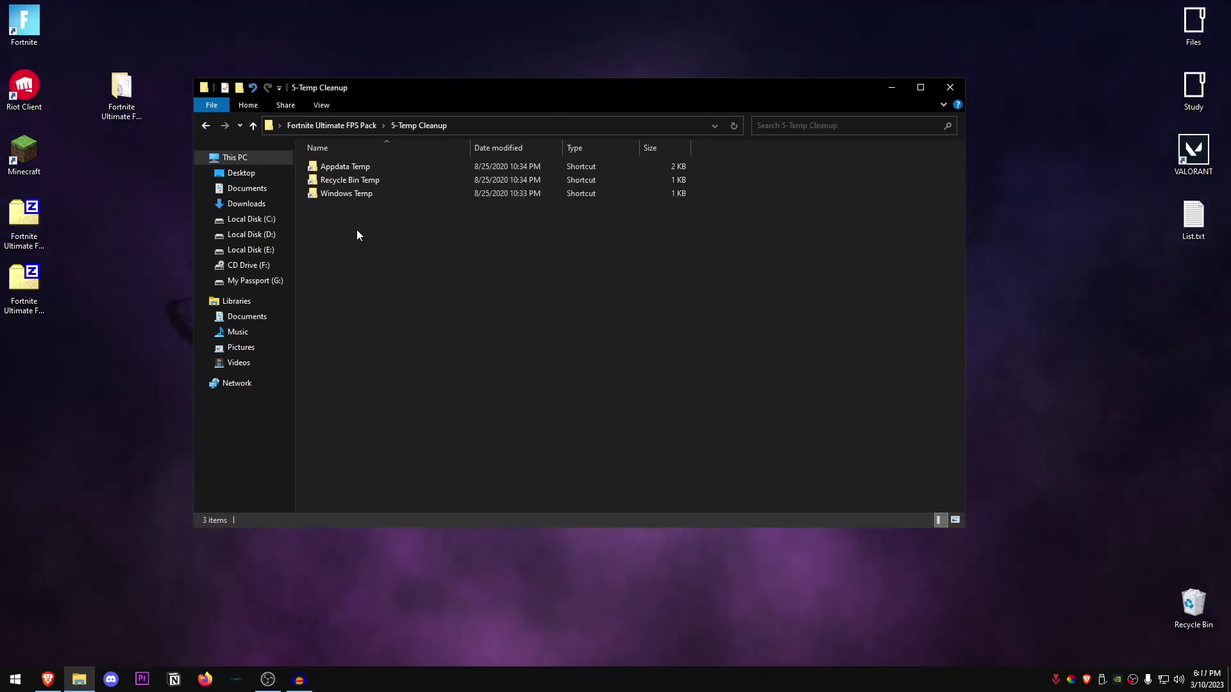
{"action": "double_click", "coordinate": [339, 168]}
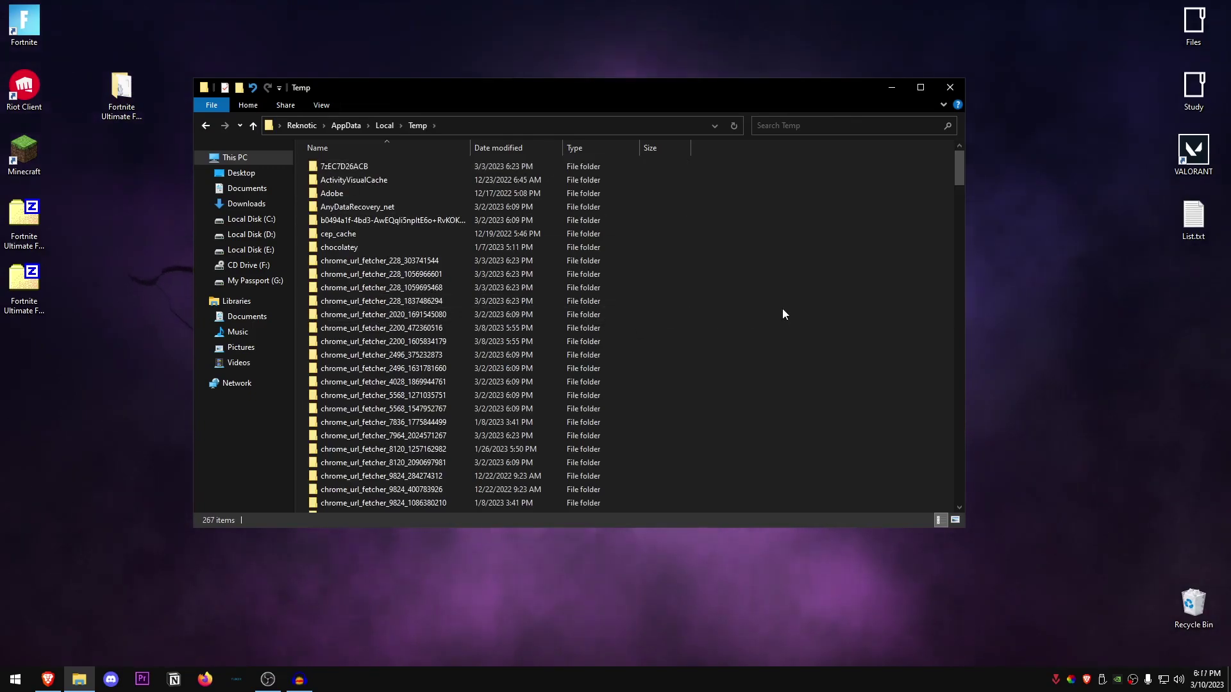
{"action": "left_click_drag", "start_coordinate": [718, 164], "coordinate": [529, 656]}
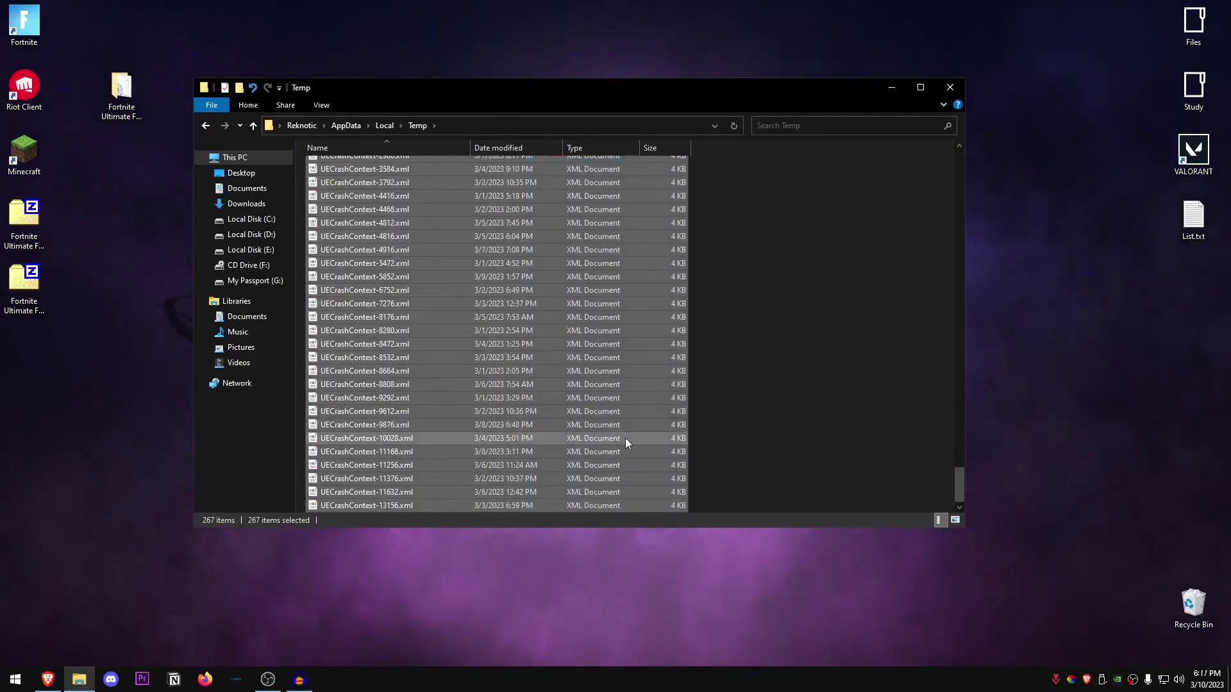
{"action": "key", "text": "Delete"}
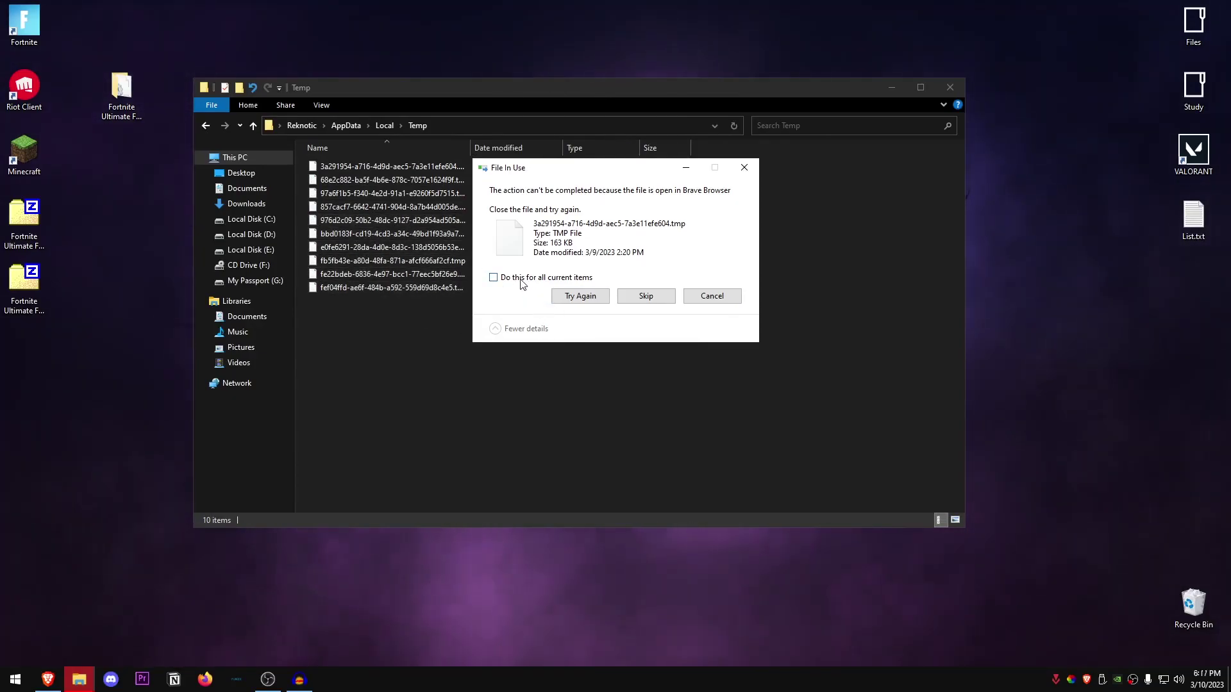
{"action": "left_click", "coordinate": [493, 278]}
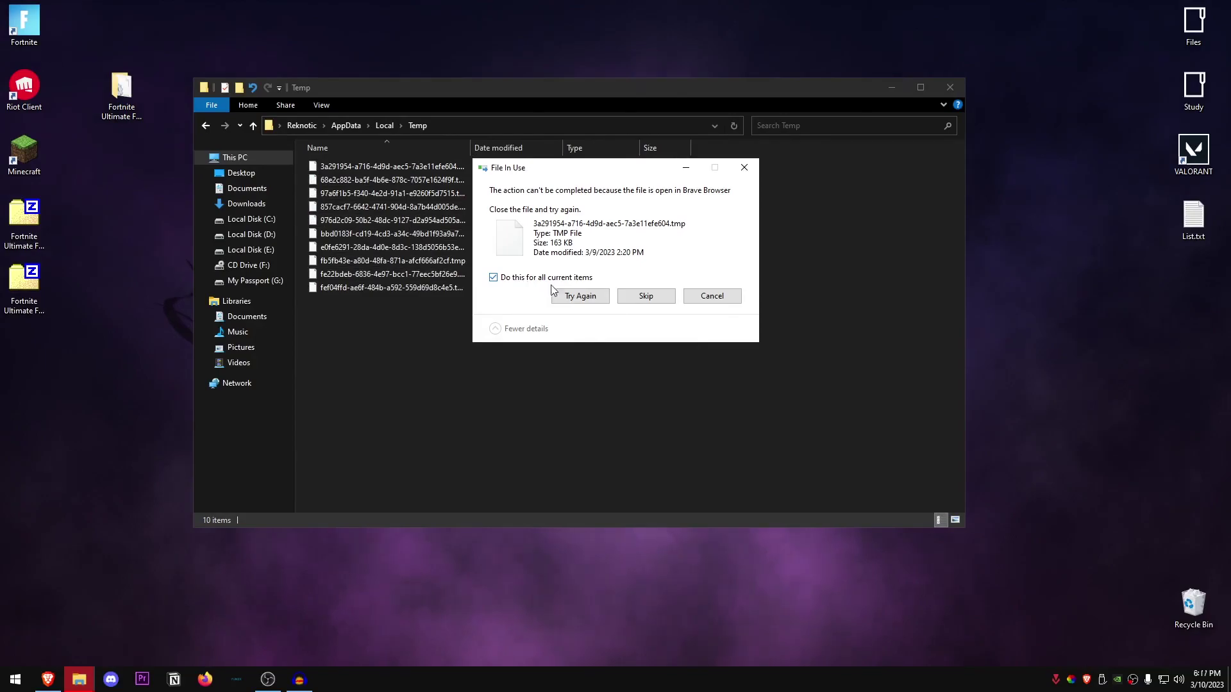
{"action": "left_click", "coordinate": [646, 298]}
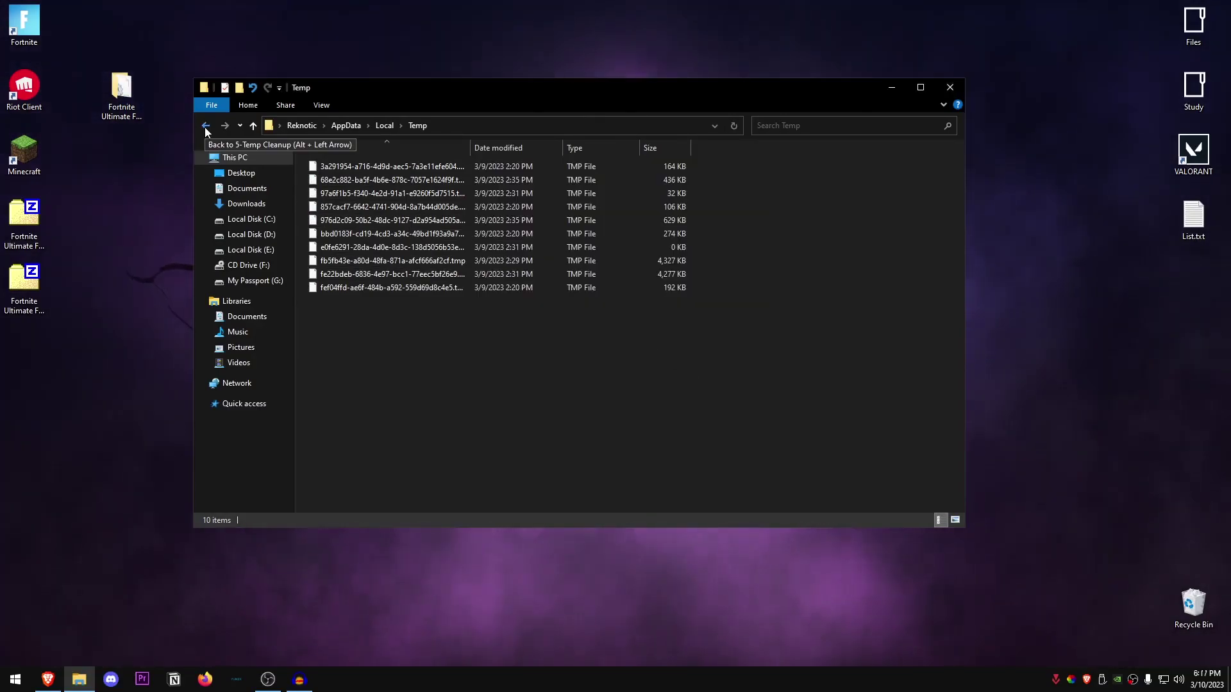
Check the contents of the Recycle Bin Temp folder and return to 5-Temp Cleanup
{"action": "left_click", "coordinate": [205, 126]}
{"action": "double_click", "coordinate": [364, 179]}
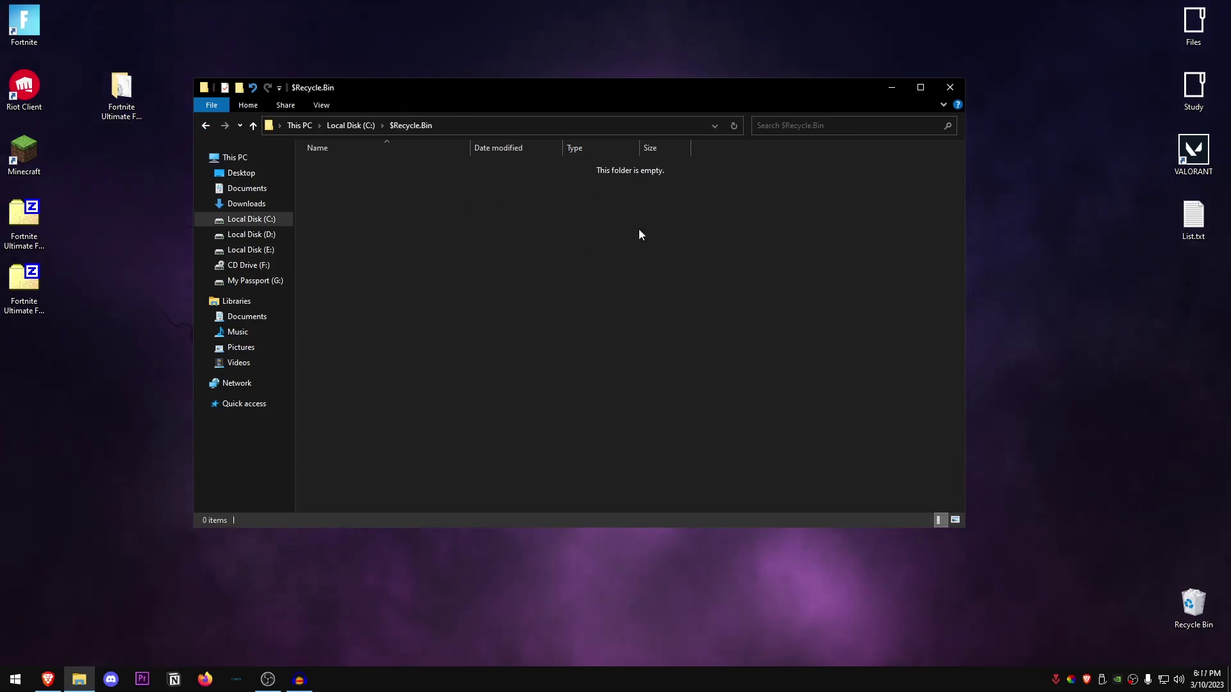
{"action": "left_click", "coordinate": [205, 126]}
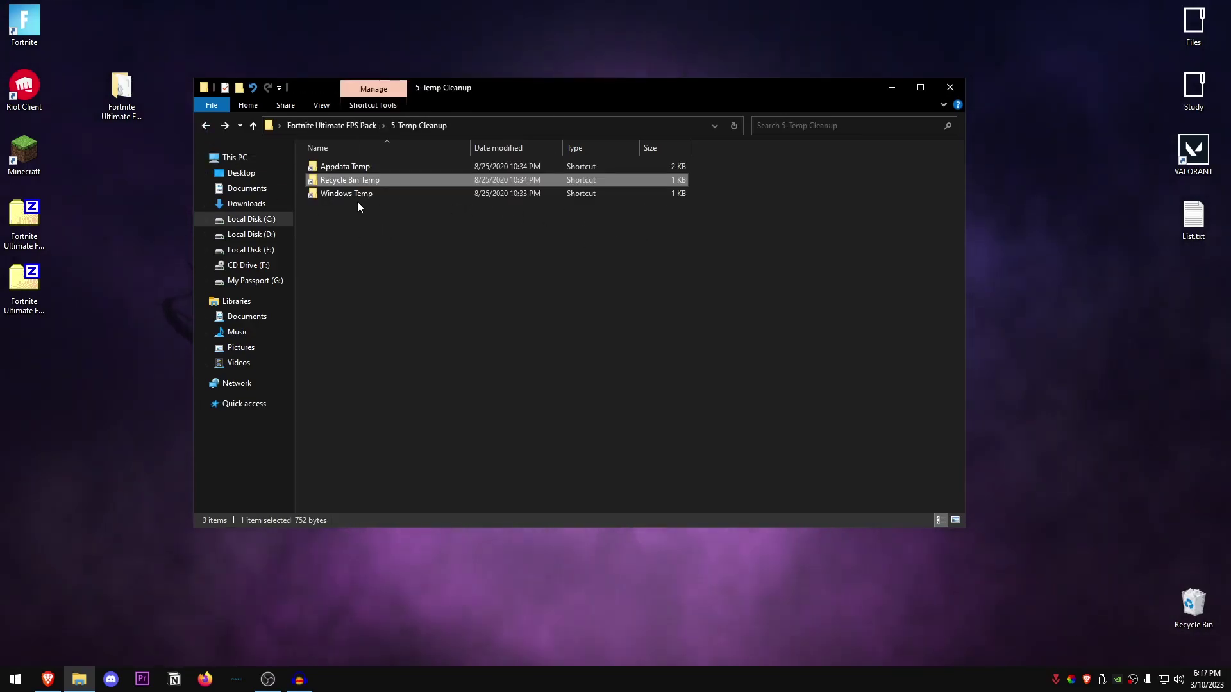
Delete everything in the Windows Temp folder through its 5-Temp Cleanup shortcut and close the window
{"action": "double_click", "coordinate": [353, 193]}
{"action": "left_click_drag", "start_coordinate": [802, 377], "coordinate": [429, 168]}
{"action": "key", "text": "Delete"}
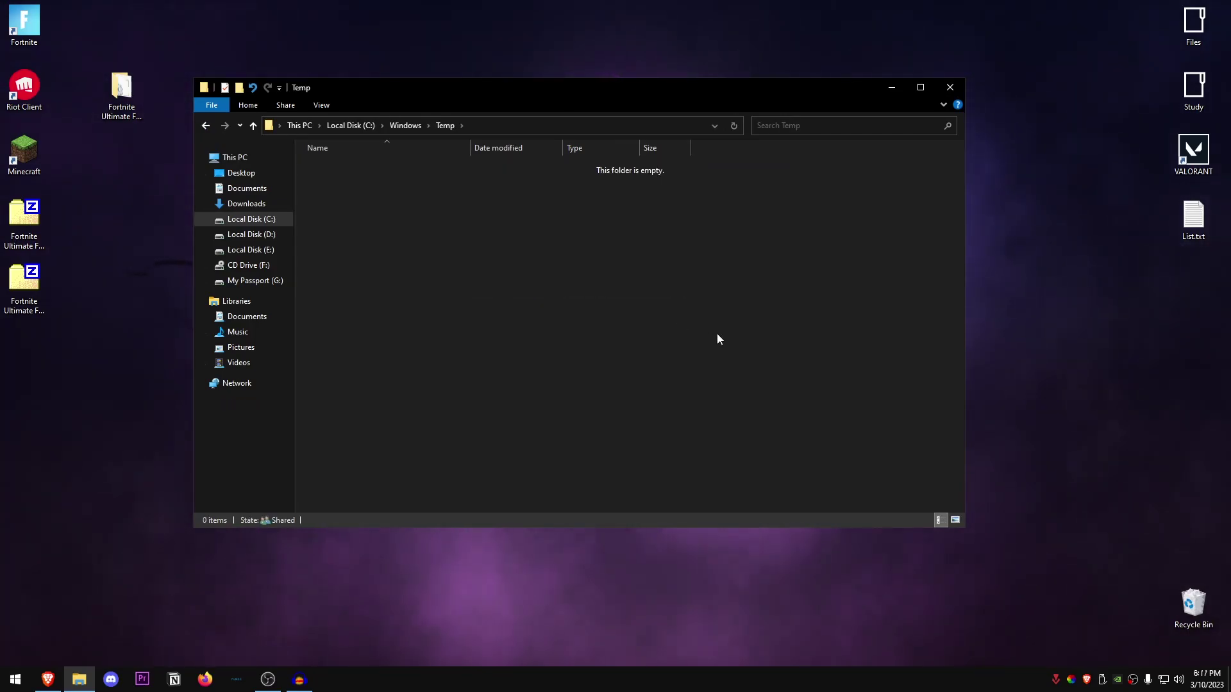
{"action": "left_click", "coordinate": [959, 89]}
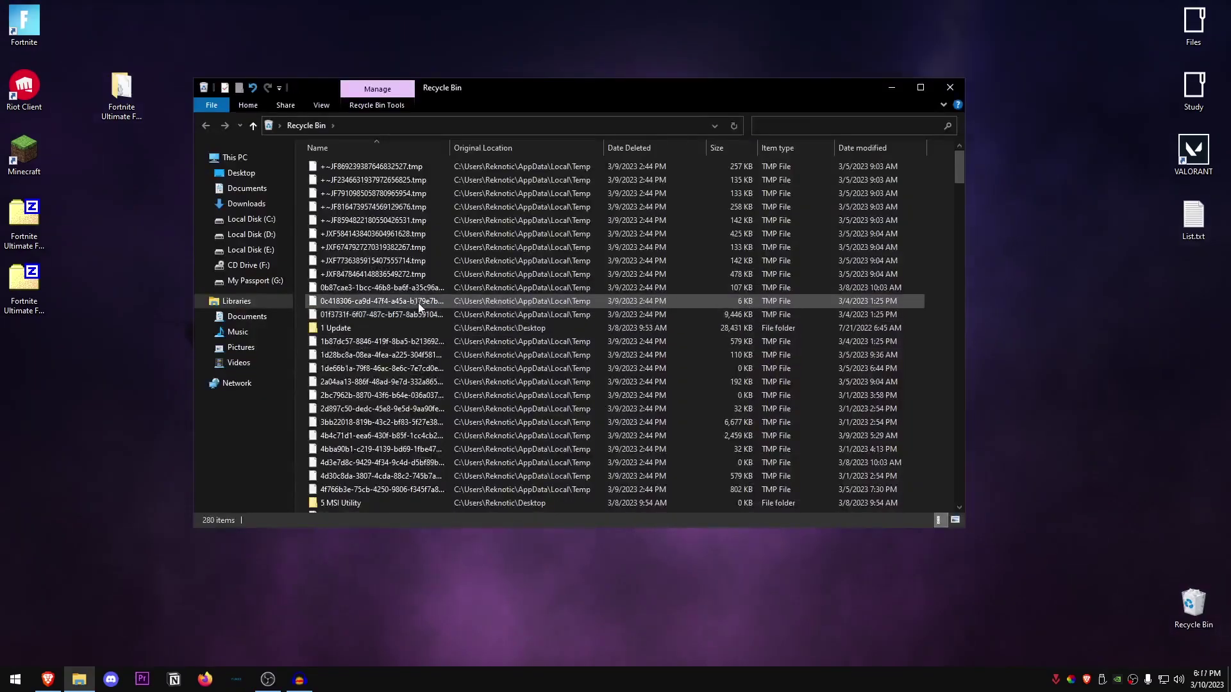
Look through the deleted items in the Recycle Bin and close it
{"action": "scroll", "coordinate": [418, 303], "scroll_direction": "down", "scroll_amount": 5}
{"action": "scroll", "coordinate": [422, 309], "scroll_direction": "up", "scroll_amount": 6}
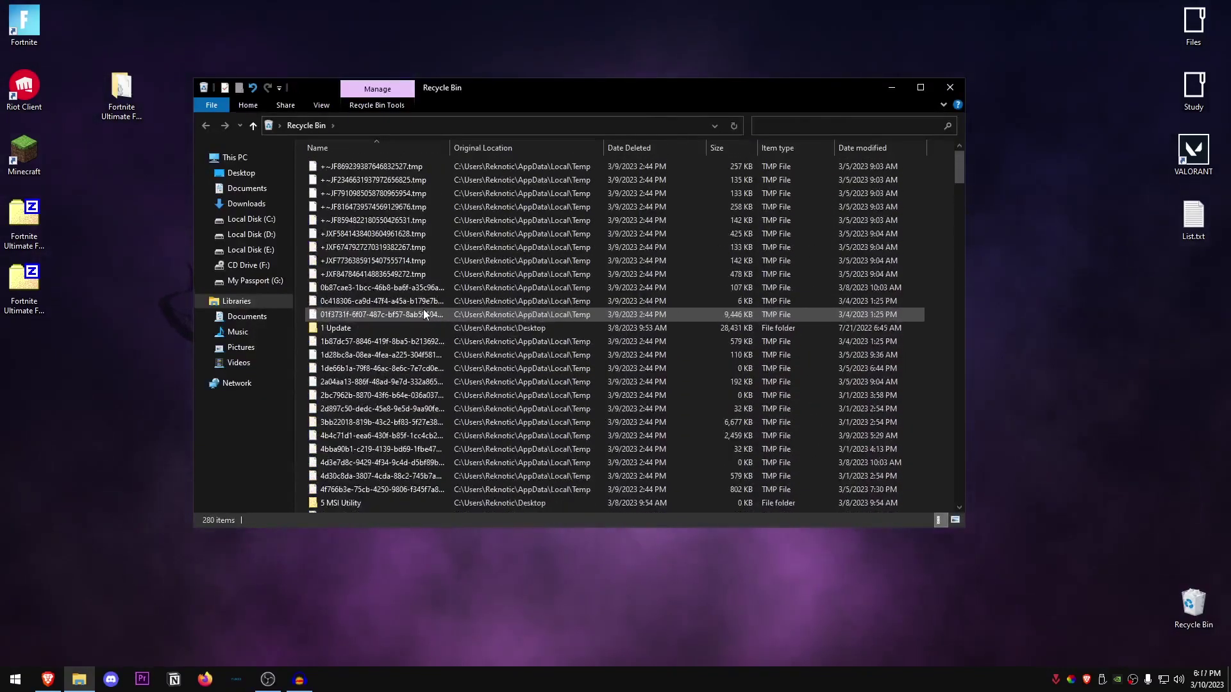
{"action": "left_click", "coordinate": [946, 90]}
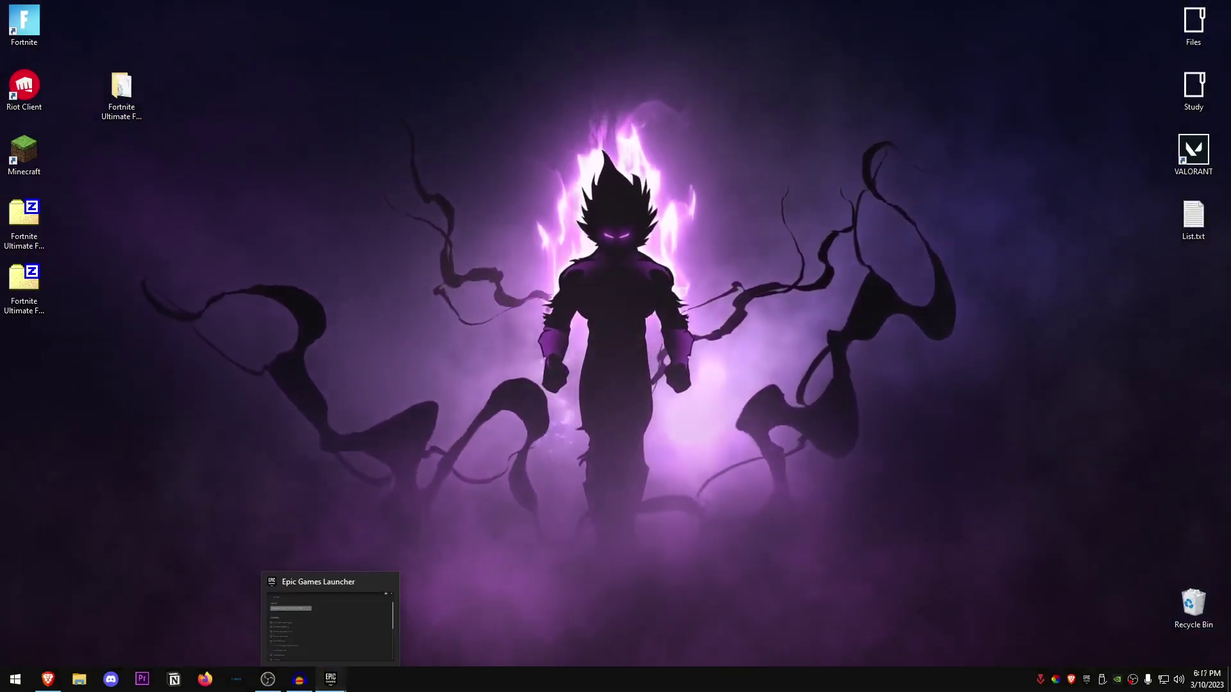
Switch to the Epic Games Launcher and examine its preferences, desktop notification and game management settings
{"action": "left_click", "coordinate": [330, 678]}
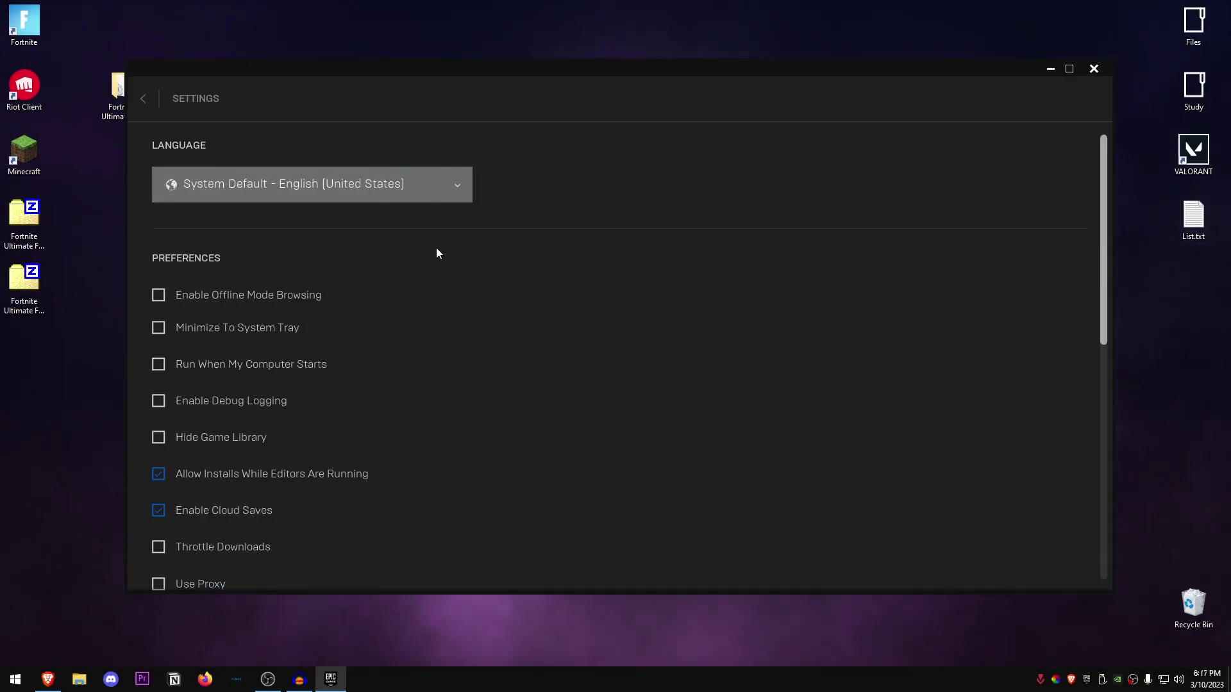
{"action": "scroll", "coordinate": [436, 248], "scroll_direction": "down", "scroll_amount": 1}
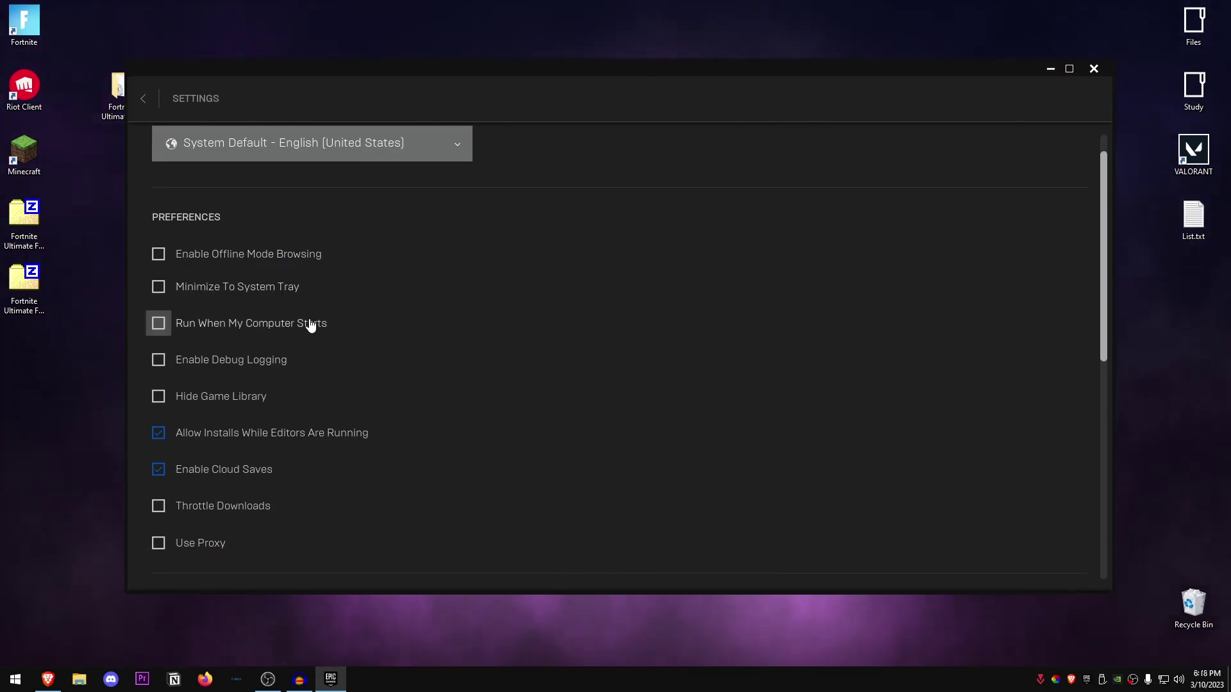
{"action": "scroll", "coordinate": [223, 377], "scroll_direction": "down", "scroll_amount": 1}
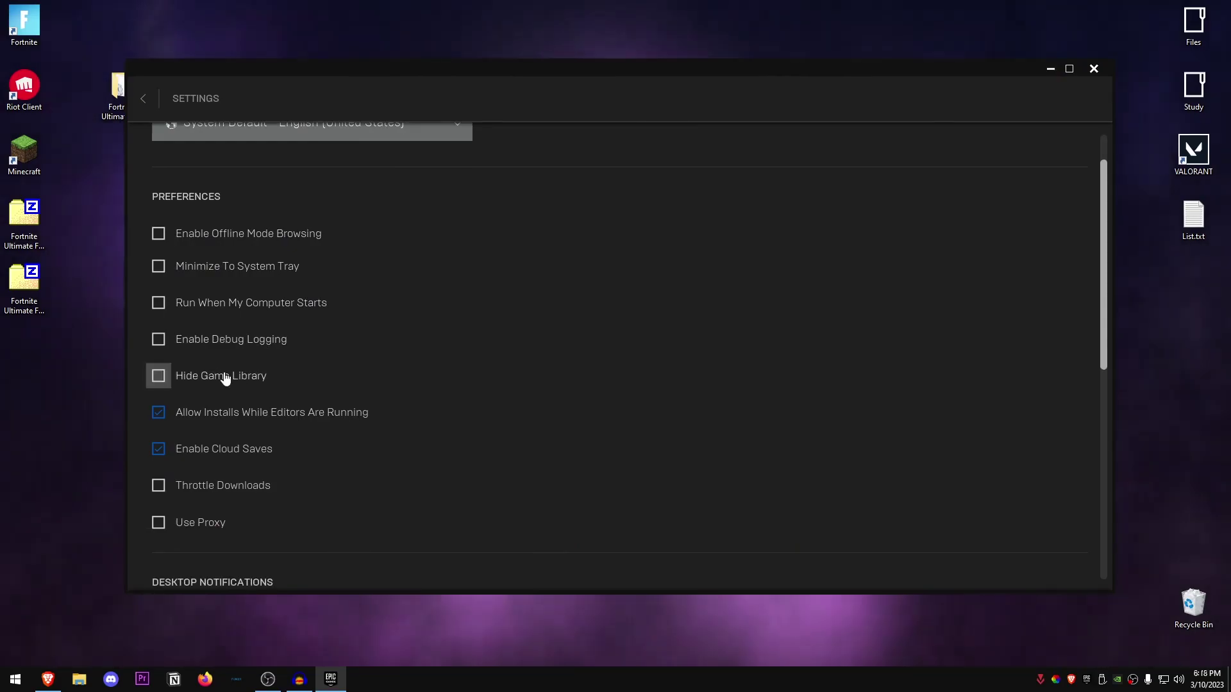
{"action": "scroll", "coordinate": [274, 376], "scroll_direction": "down", "scroll_amount": 3}
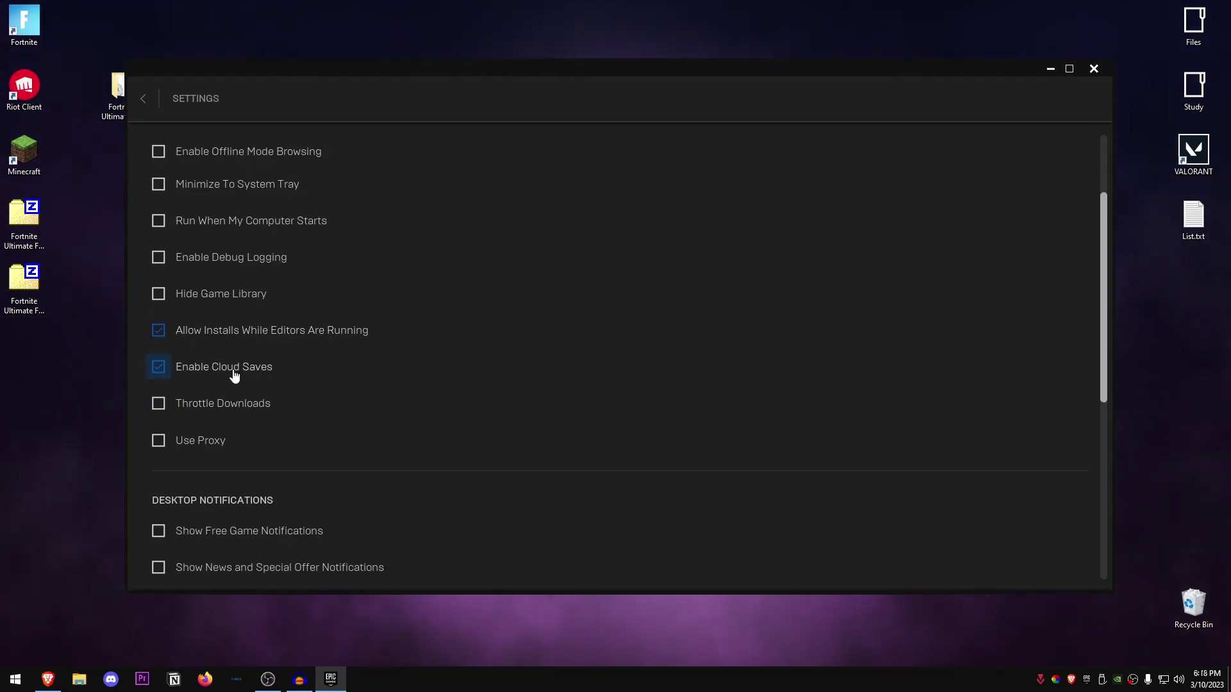
{"action": "scroll", "coordinate": [228, 374], "scroll_direction": "down", "scroll_amount": 1}
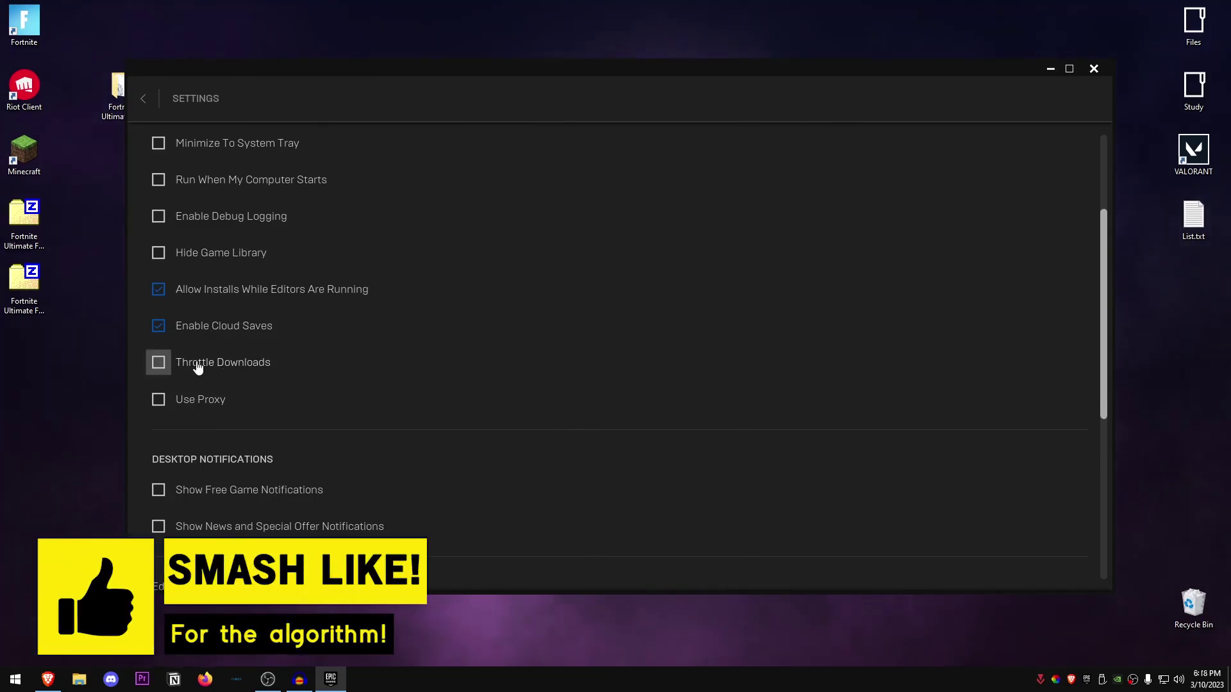
{"action": "scroll", "coordinate": [215, 382], "scroll_direction": "down", "scroll_amount": 6}
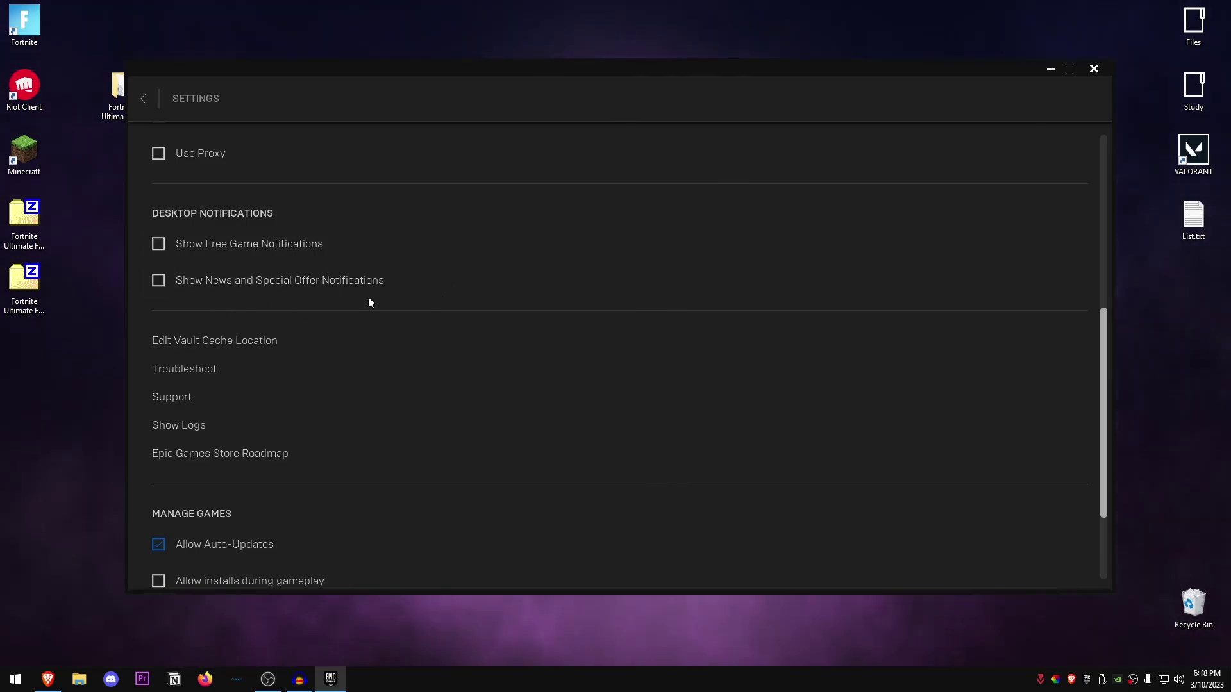
{"action": "scroll", "coordinate": [368, 299], "scroll_direction": "down", "scroll_amount": 2}
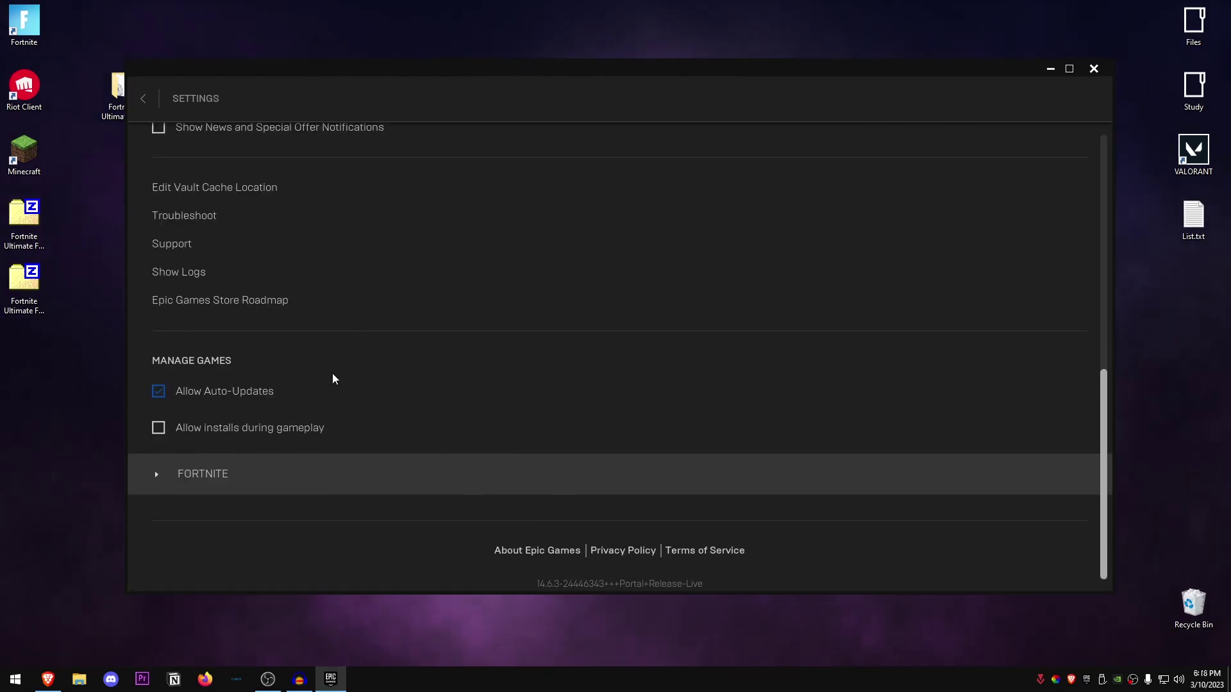
Expand the Fortnite options under Manage Games and examine its additional command line arguments
{"action": "left_click", "coordinate": [180, 487]}
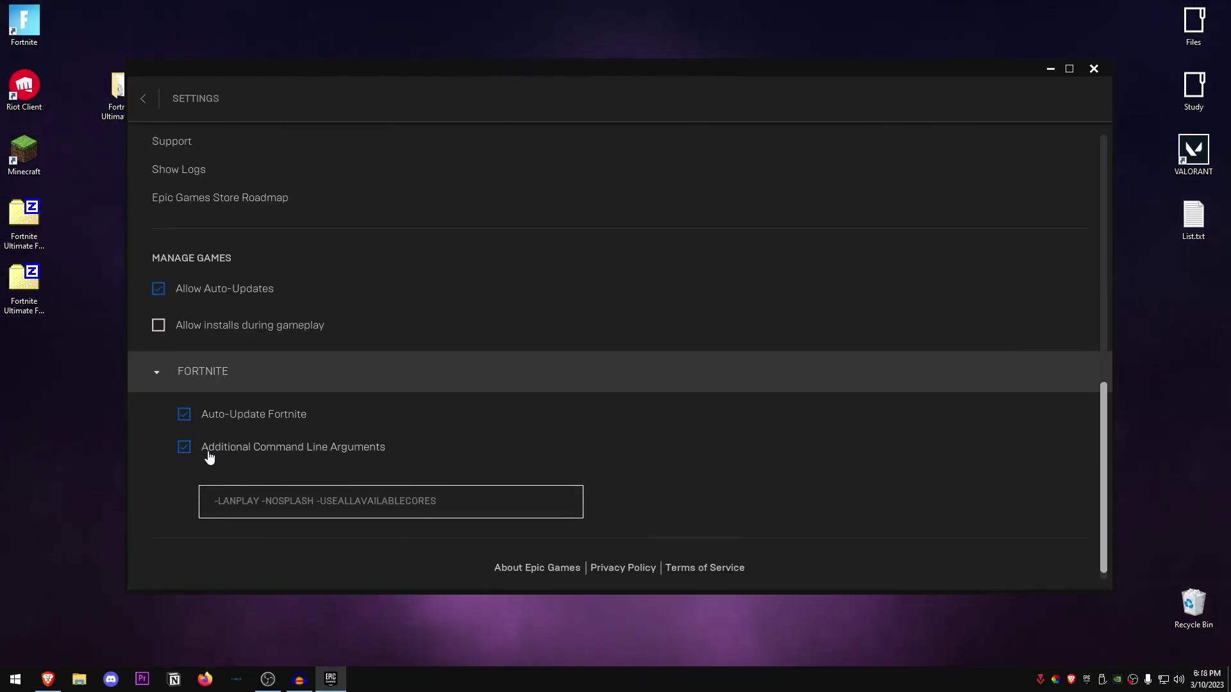
{"action": "left_click", "coordinate": [223, 451]}
{"action": "left_click", "coordinate": [184, 498]}
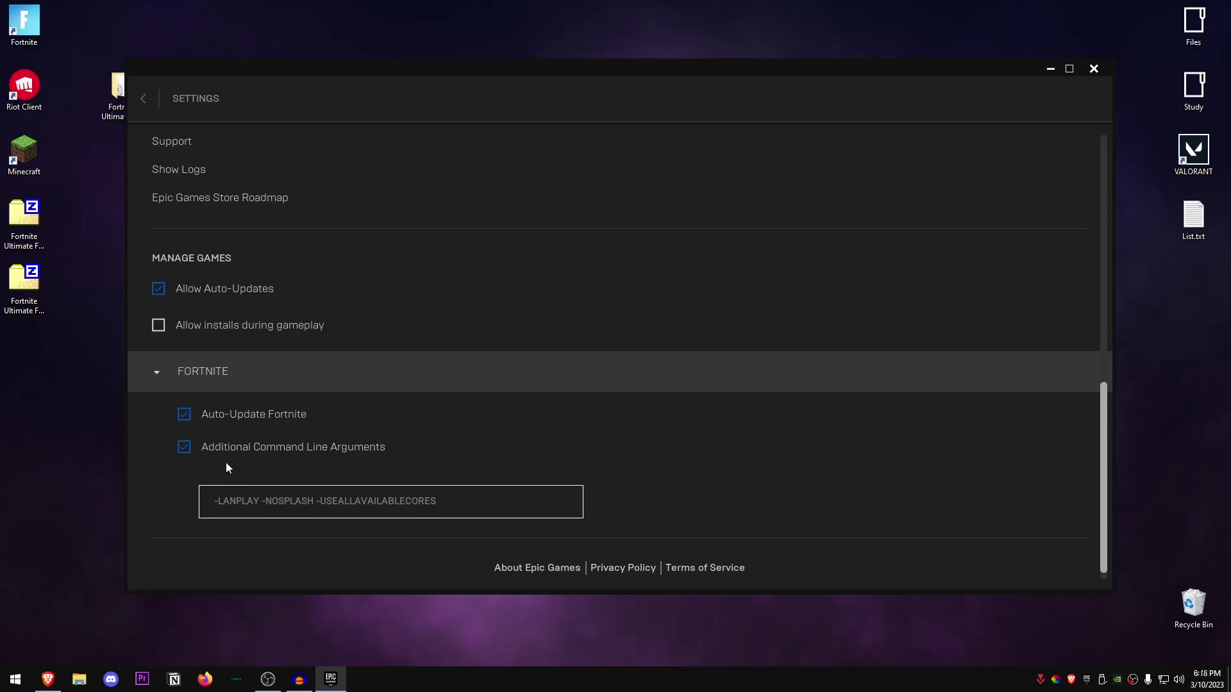
{"action": "left_click_drag", "start_coordinate": [248, 501], "coordinate": [486, 506]}
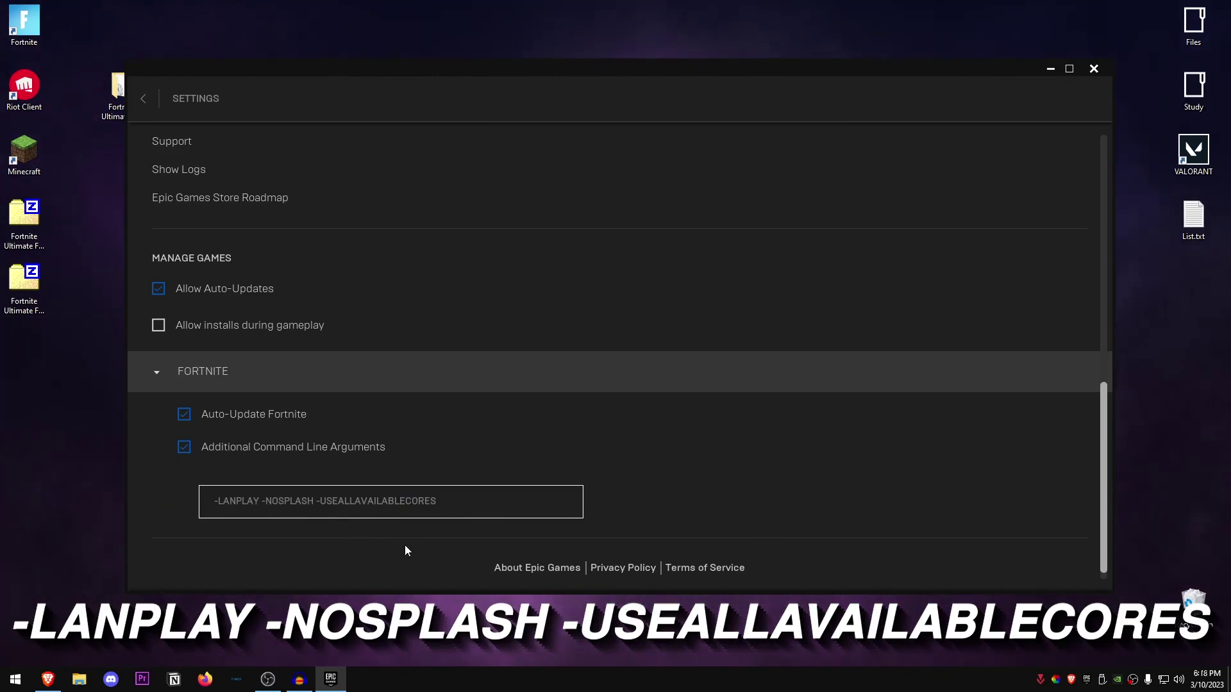
{"action": "left_click", "coordinate": [199, 372]}
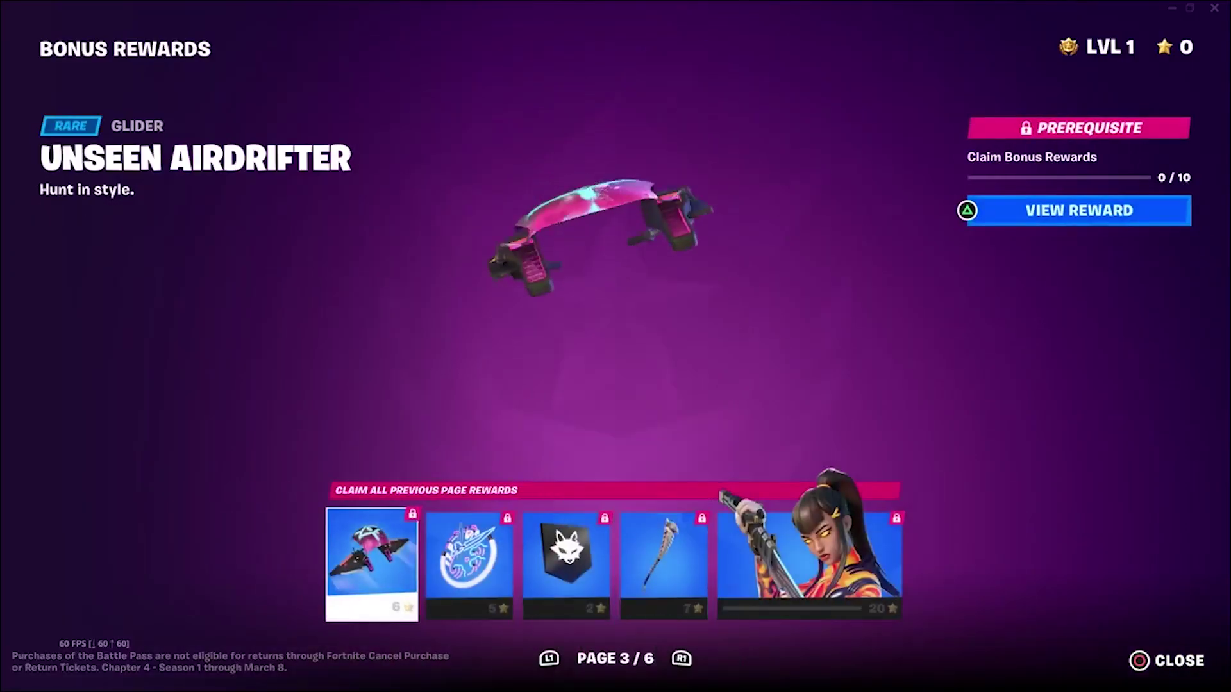
{"action": "left_click", "coordinate": [468, 557]}
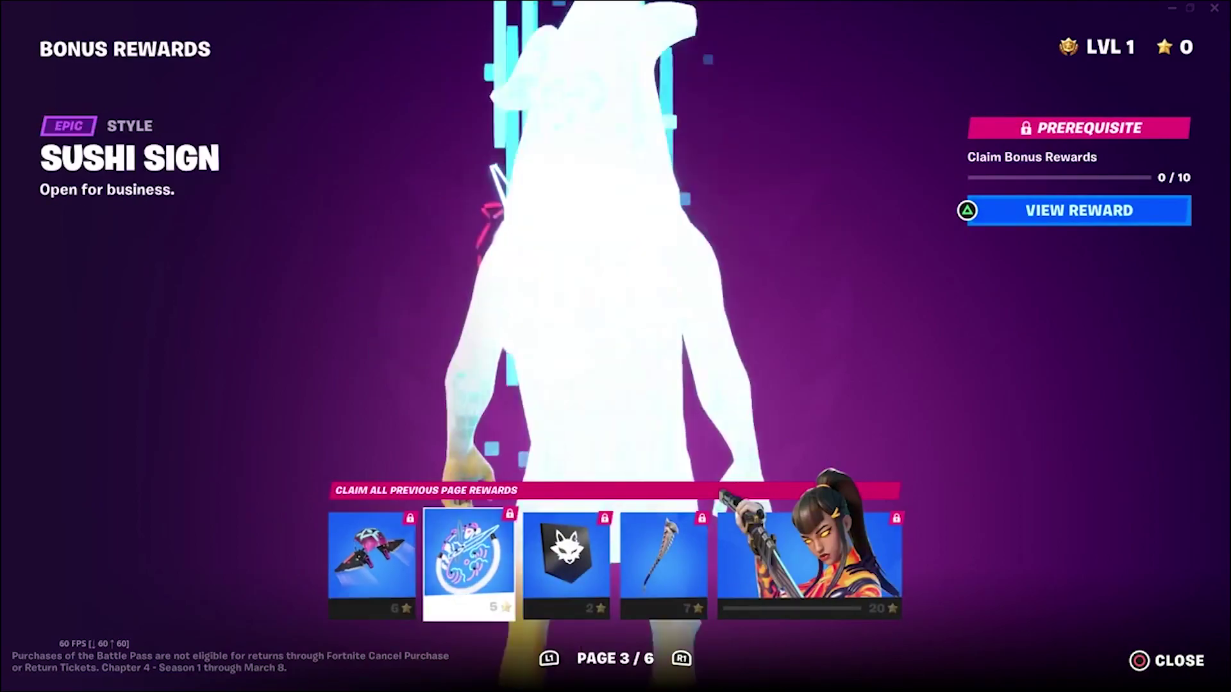
View the Banner Icon, Kaiju Cutter and Magmatic Mizuki rewards on page 3 of the Battle Pass bonus rewards in Fortnite
{"action": "left_click", "coordinate": [567, 558]}
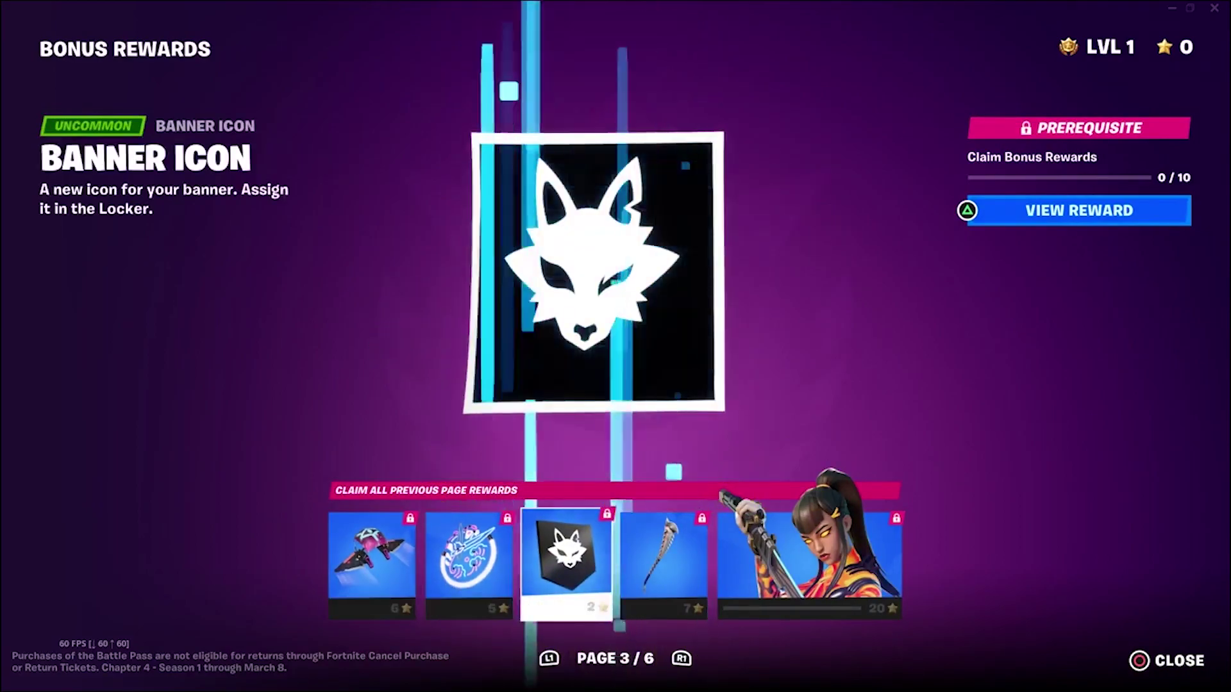
{"action": "left_click", "coordinate": [664, 558]}
{"action": "left_click", "coordinate": [663, 558]}
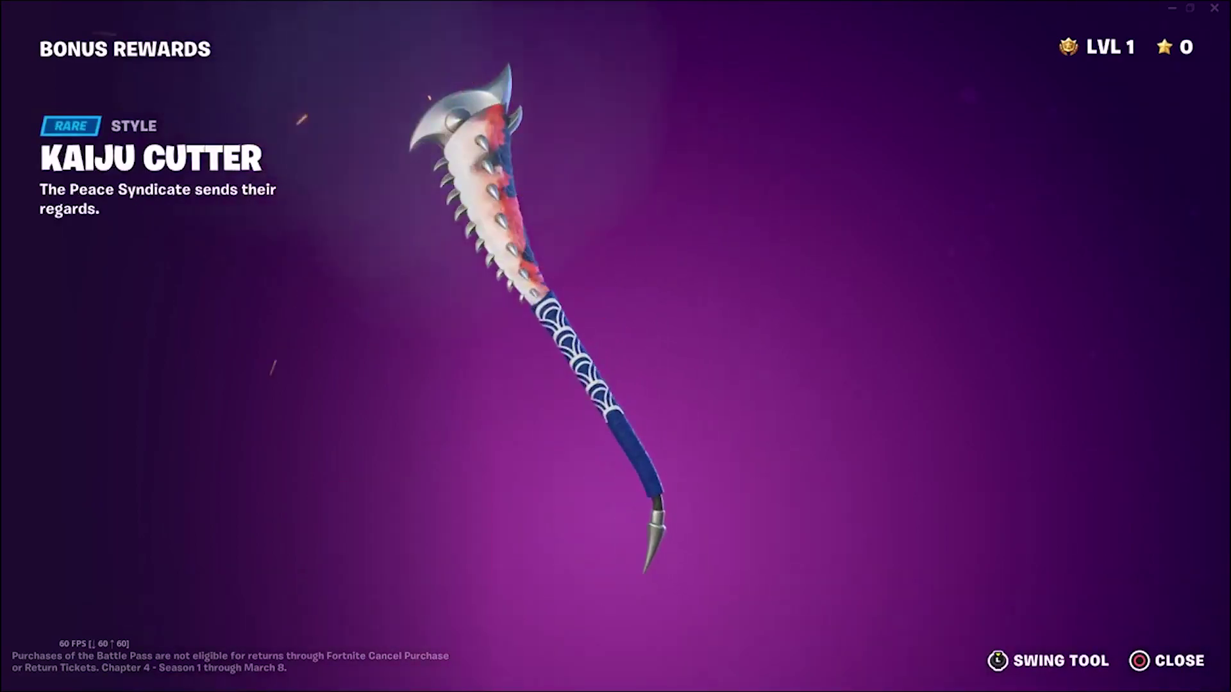
{"action": "key", "text": "Escape"}
{"action": "left_click", "coordinate": [797, 557]}
{"action": "left_click", "coordinate": [797, 558]}
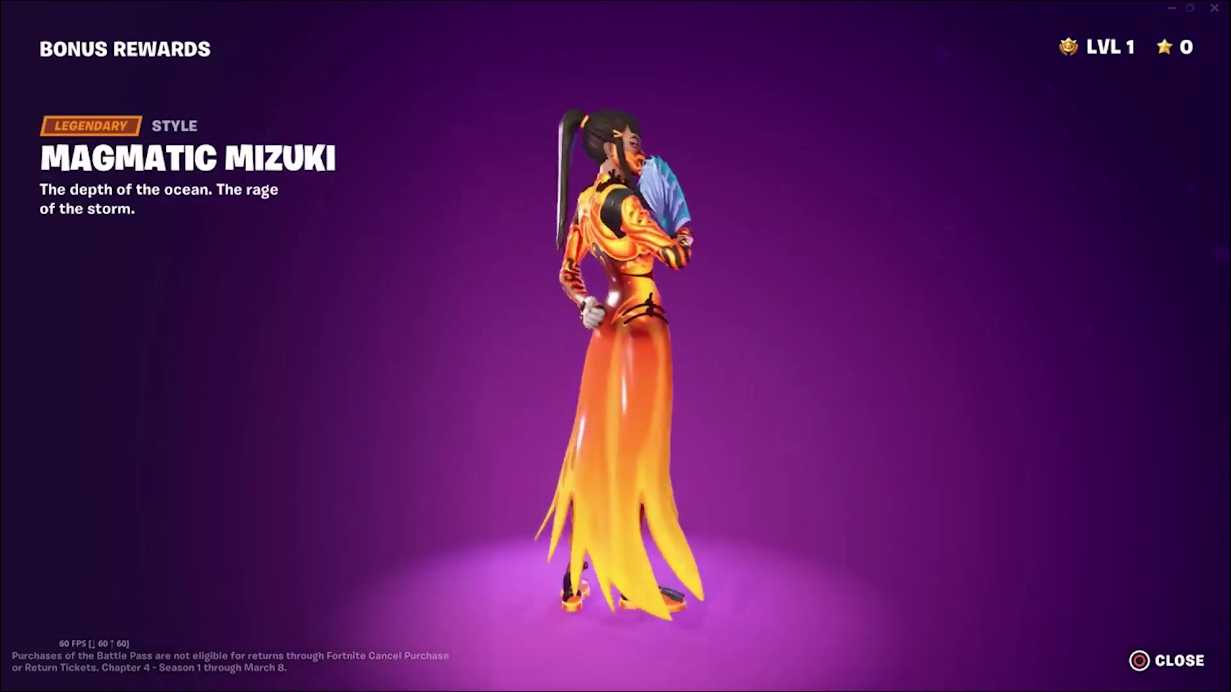
{"action": "key", "text": "Escape"}
Look through the locked items on bonus rewards pages 4 to 6 and return to the Battle Pass overview
{"action": "key", "text": "e"}
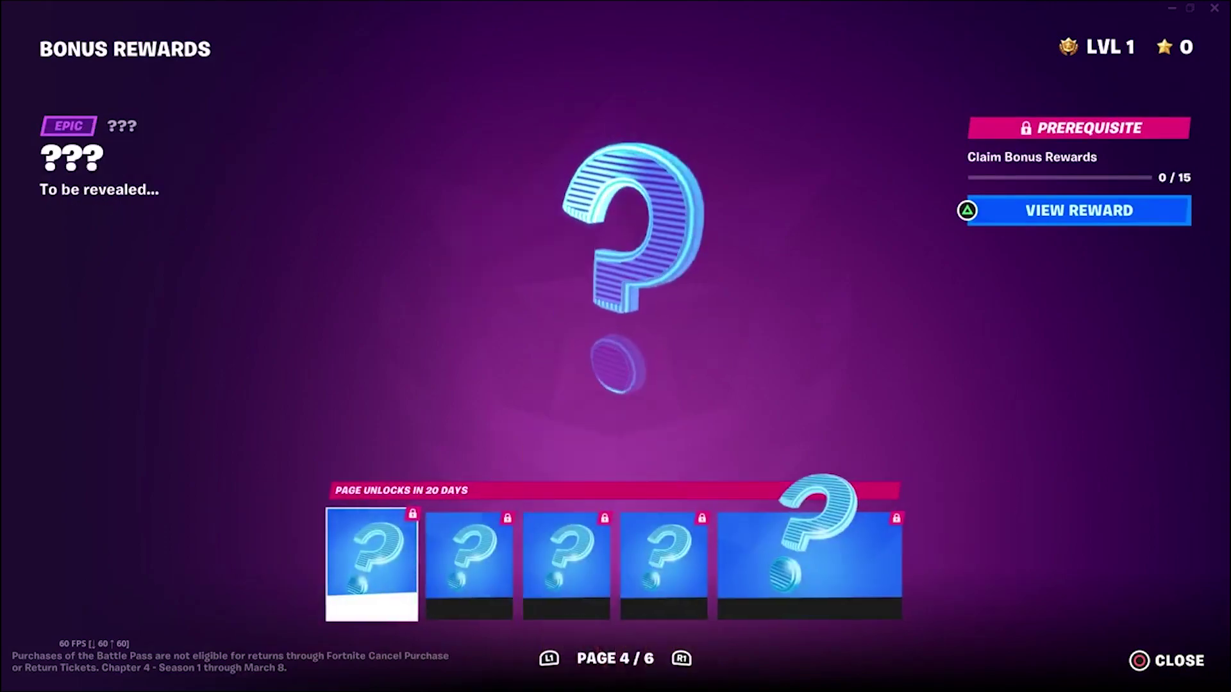
{"action": "key", "text": "Right"}
{"action": "key", "text": "Right"}
{"action": "key", "text": "Right"}
{"action": "key", "text": "Right"}
{"action": "key", "text": "e"}
{"action": "key", "text": "e"}
{"action": "key", "text": "Escape"}
Open the Quest Rewards and browse their items, including The Destroyer's Destroyer style
{"action": "key", "text": "Right"}
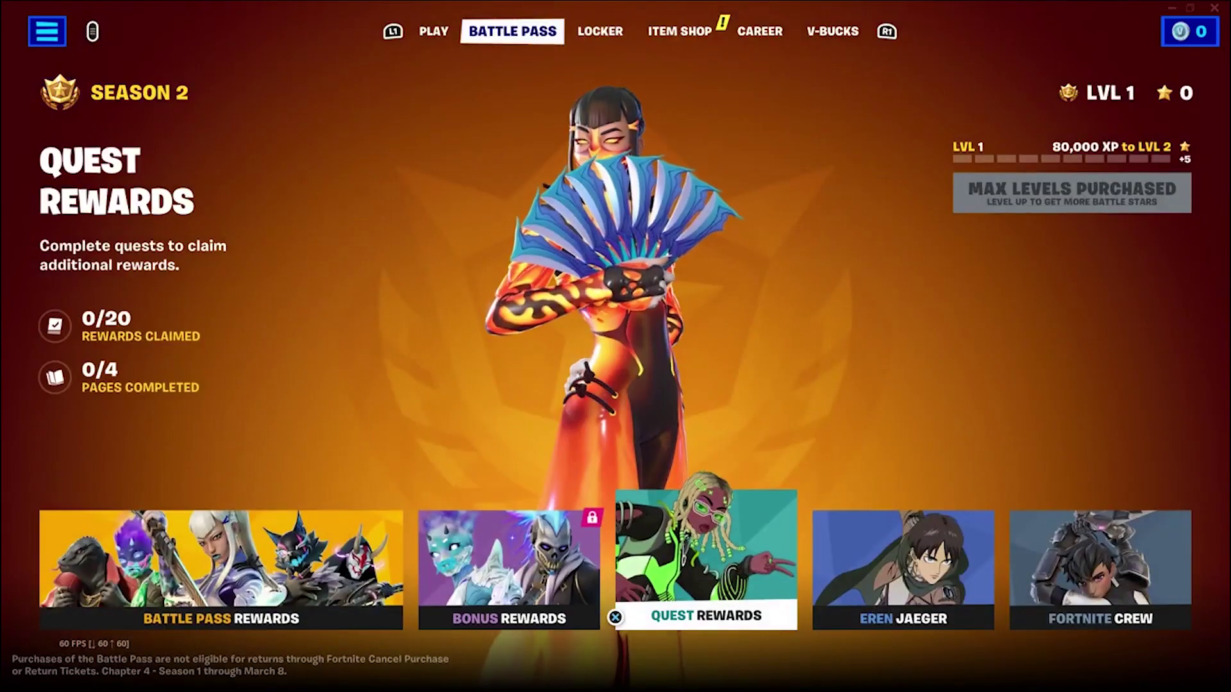
{"action": "key", "text": "Return"}
{"action": "key", "text": "Right"}
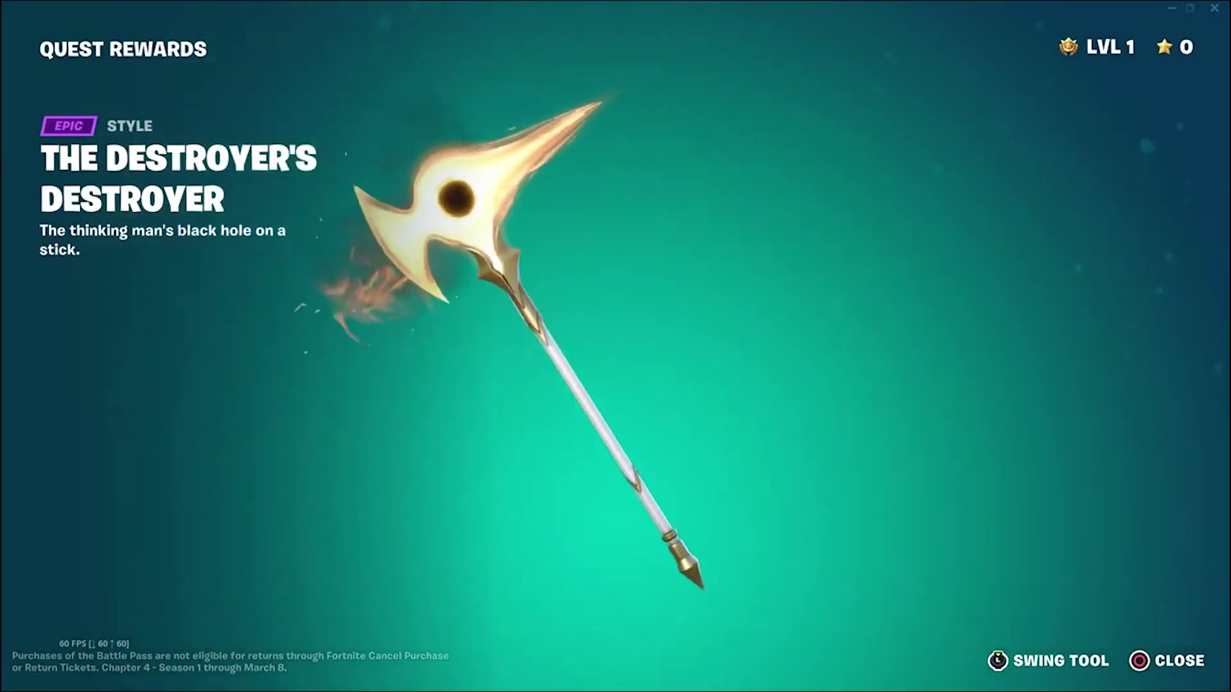
{"action": "key", "text": "Right"}
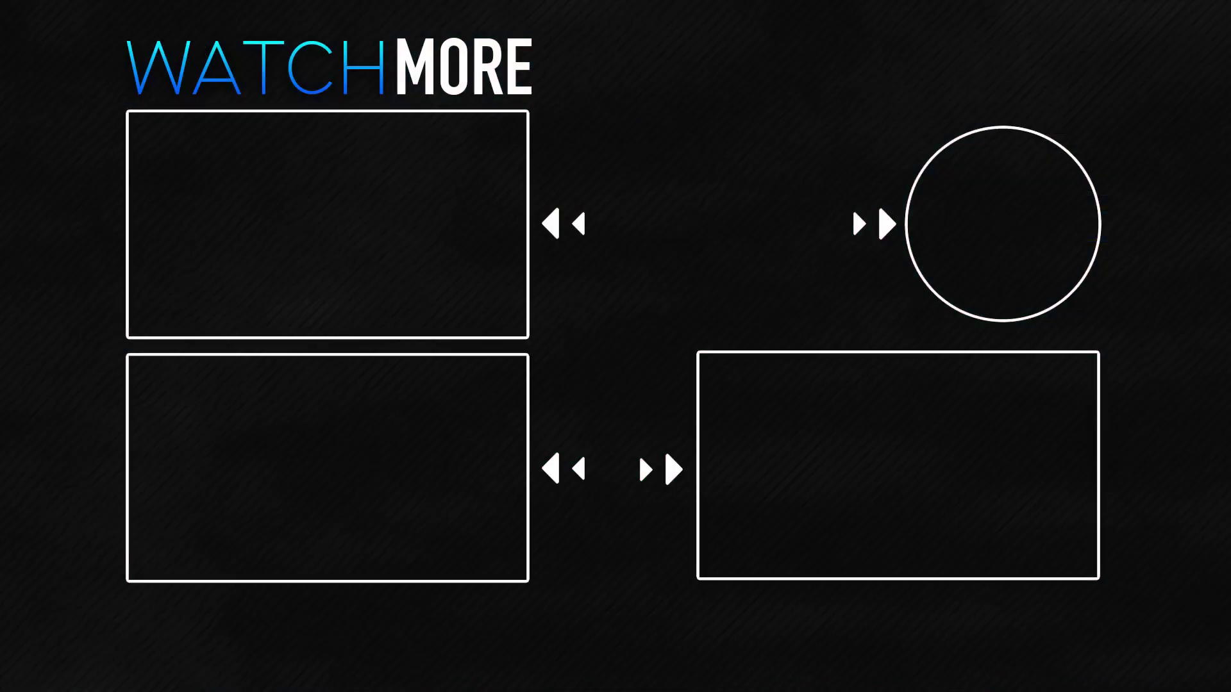